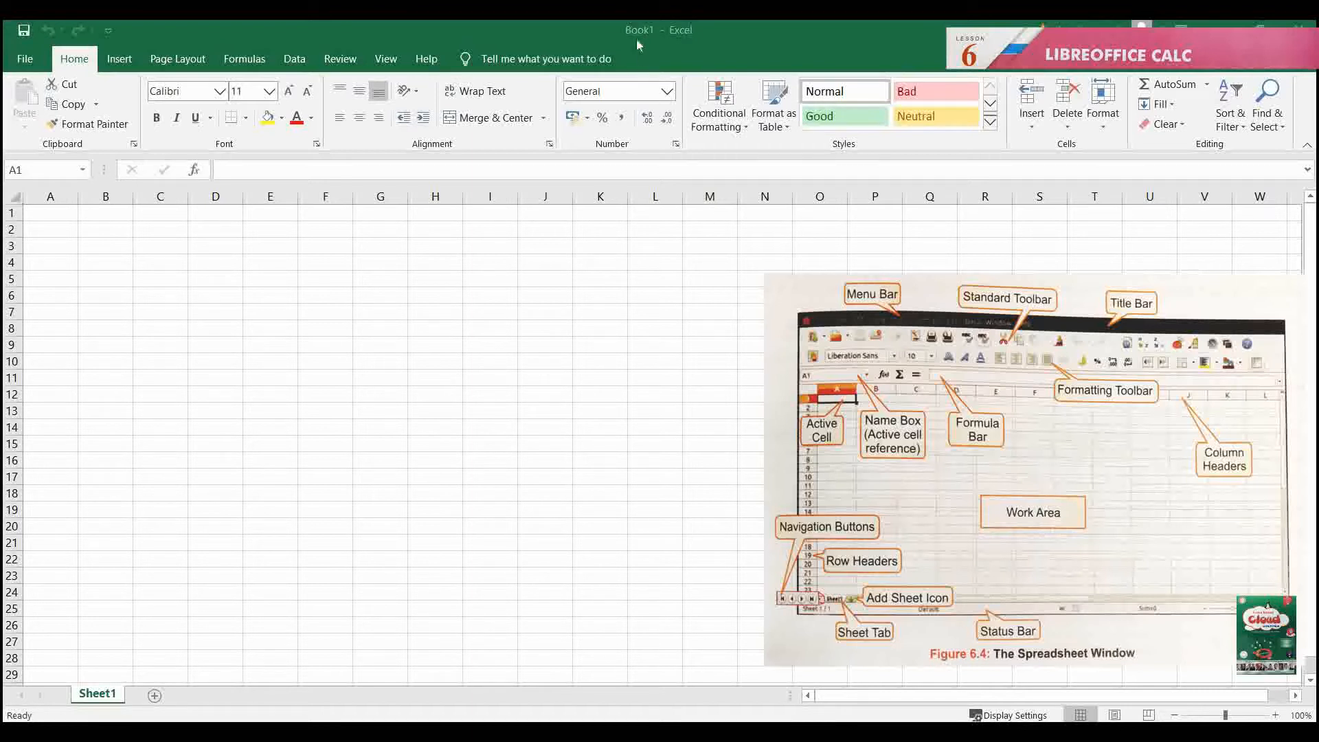
Step: Save the new workbook to the Desktop folder as "my first file" in Excel Workbook format
{"action": "left_click", "coordinate": [24, 62]}
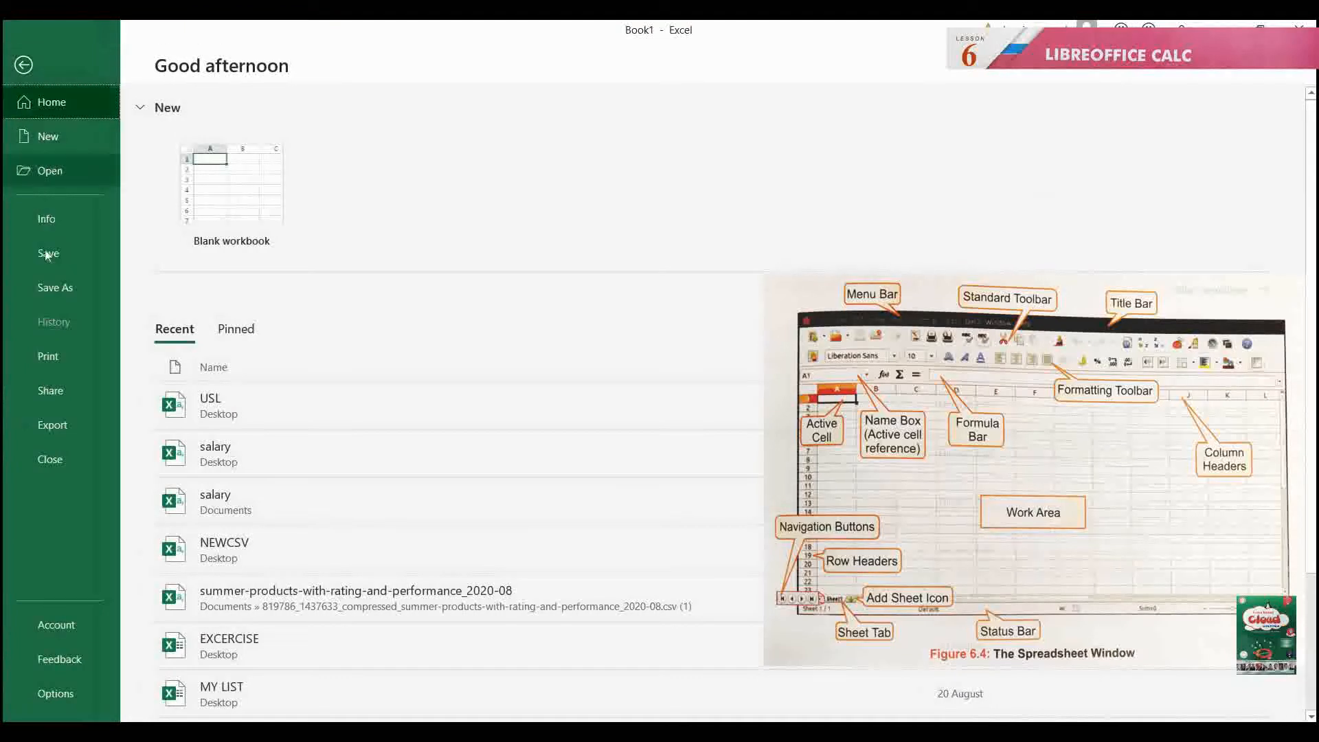
{"action": "left_click", "coordinate": [51, 261]}
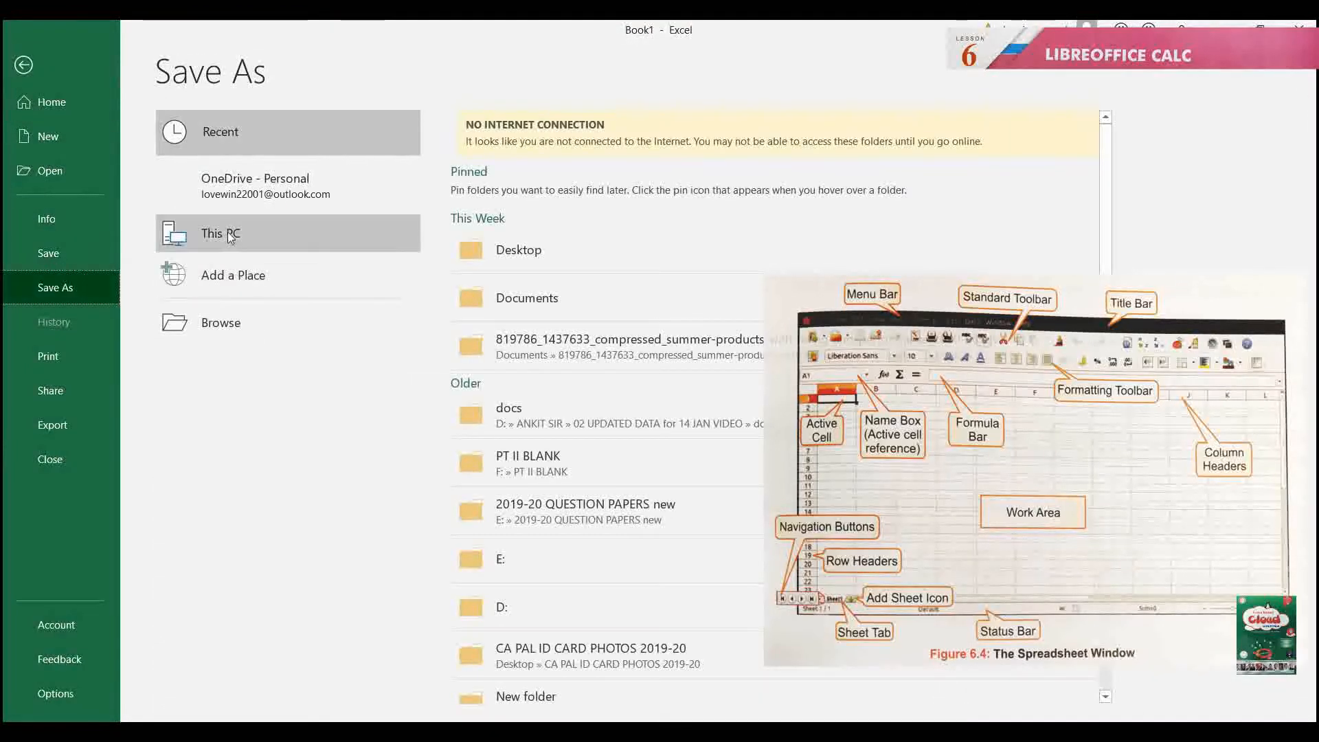
{"action": "left_click", "coordinate": [230, 236]}
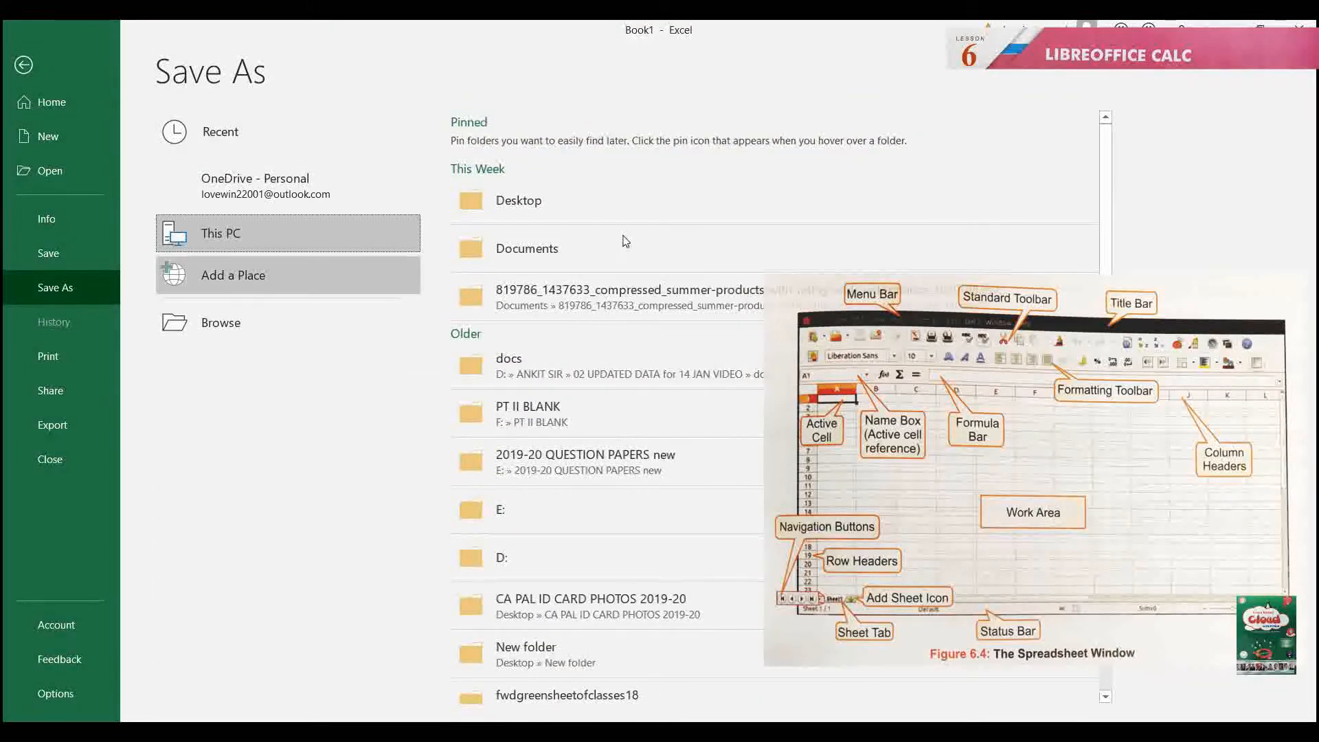
{"action": "left_click", "coordinate": [484, 208]}
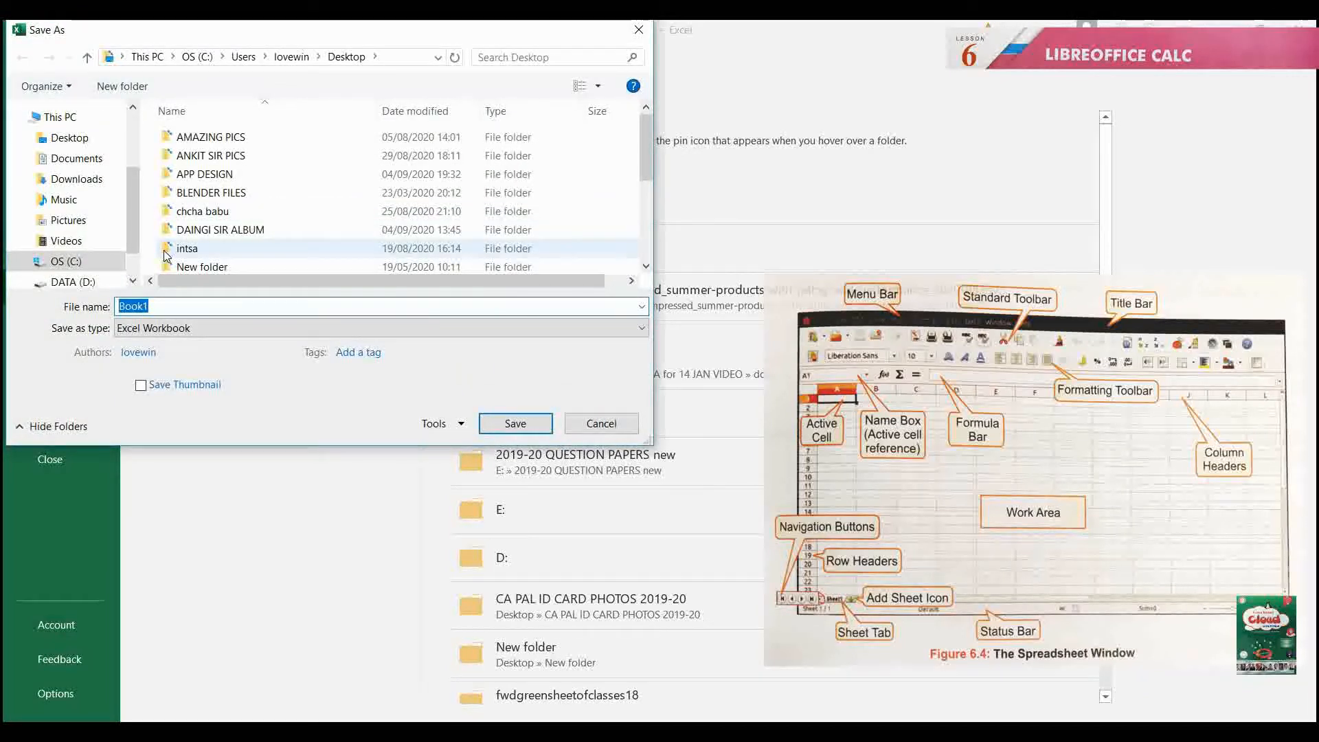
{"action": "type", "text": "my "}
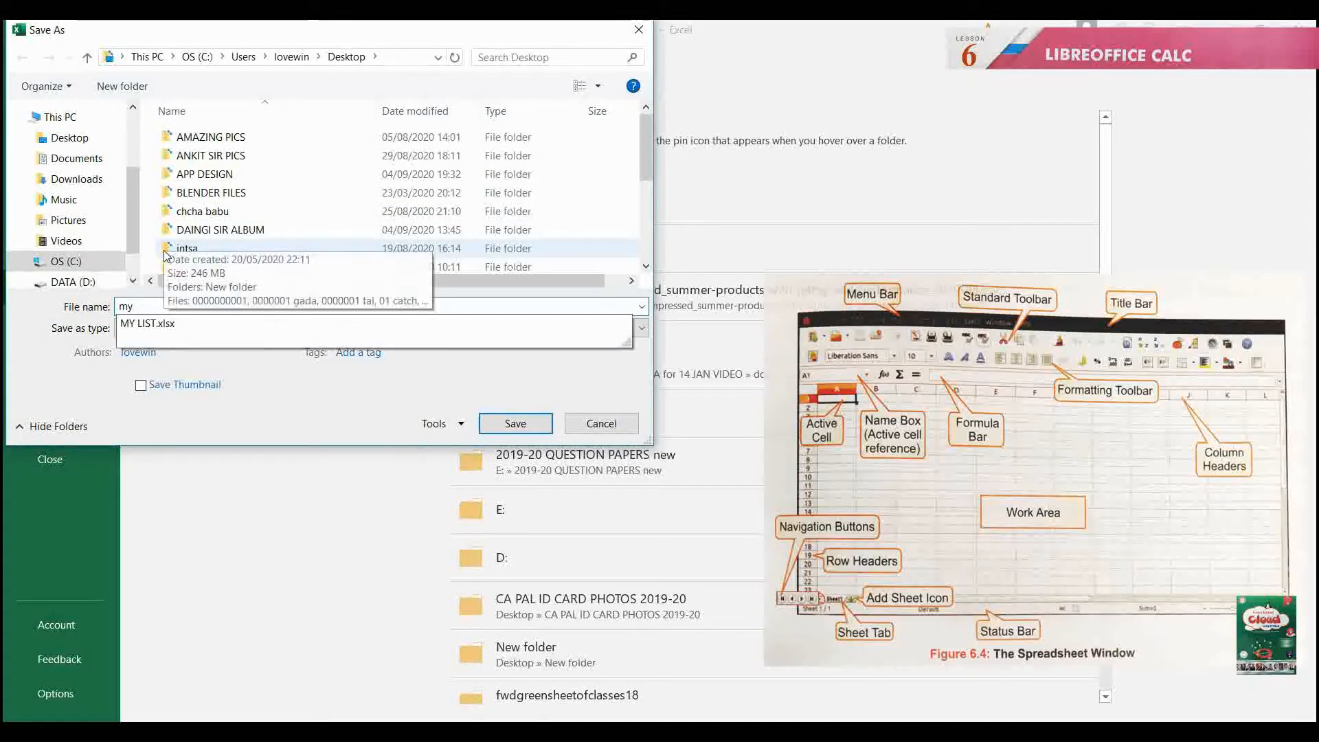
{"action": "type", "text": "first file"}
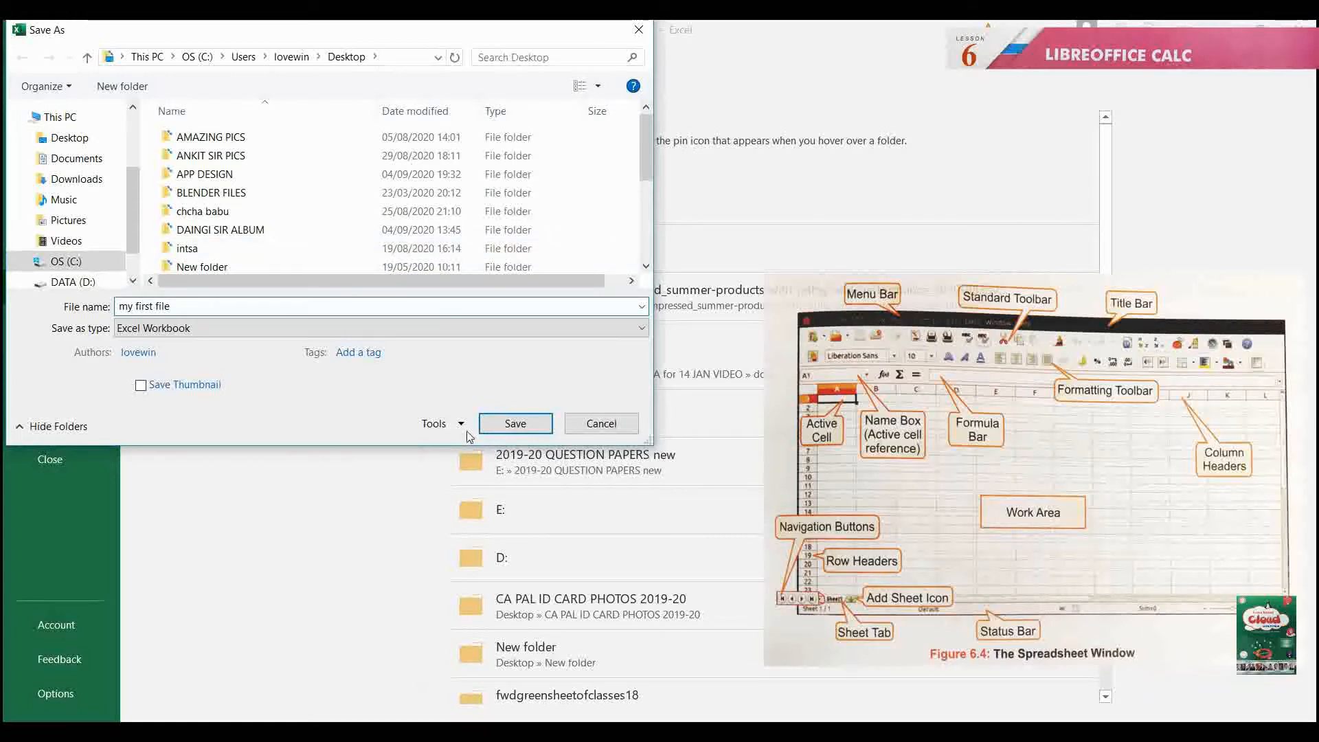
{"action": "left_click", "coordinate": [526, 426]}
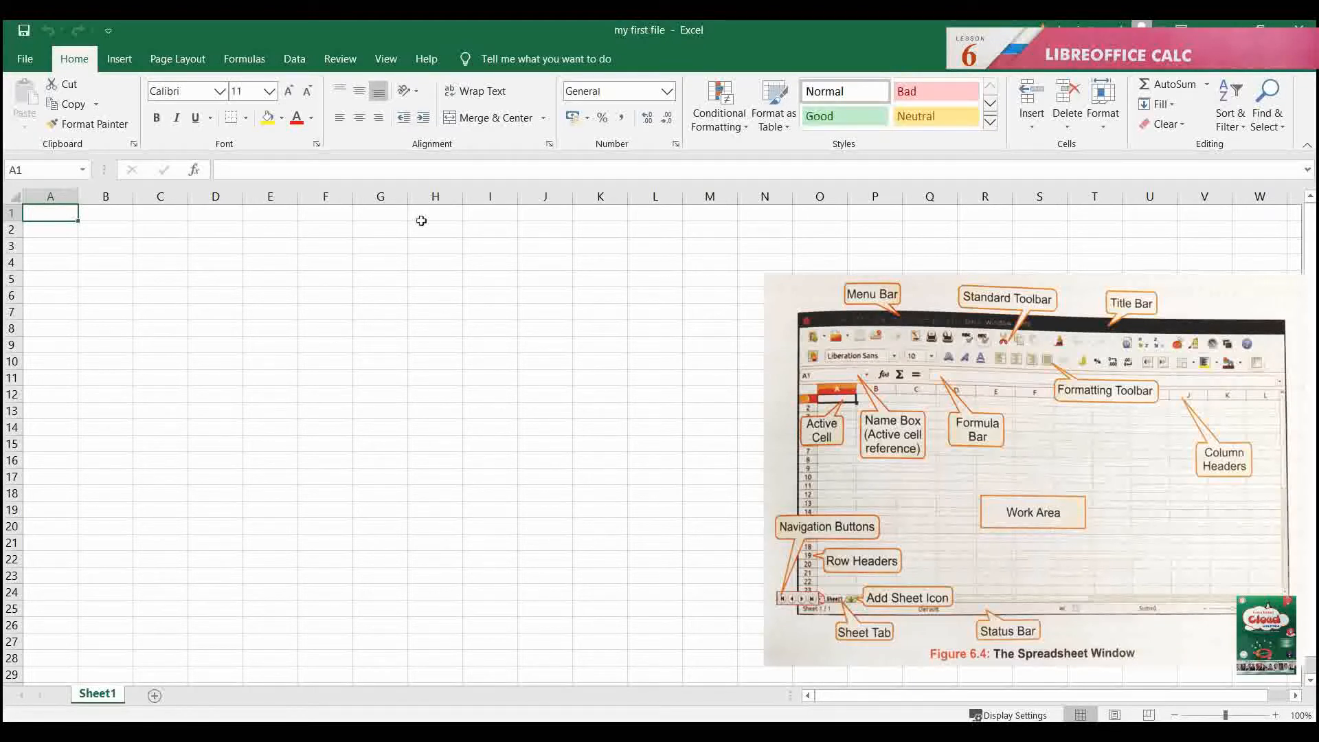
Step: Select columns A through F one after another, then go back through E and D to column C
{"action": "left_click", "coordinate": [68, 197]}
{"action": "left_click", "coordinate": [105, 196]}
{"action": "left_click", "coordinate": [160, 197]}
{"action": "left_click", "coordinate": [215, 197]}
{"action": "left_click", "coordinate": [270, 197]}
{"action": "left_click", "coordinate": [316, 197]}
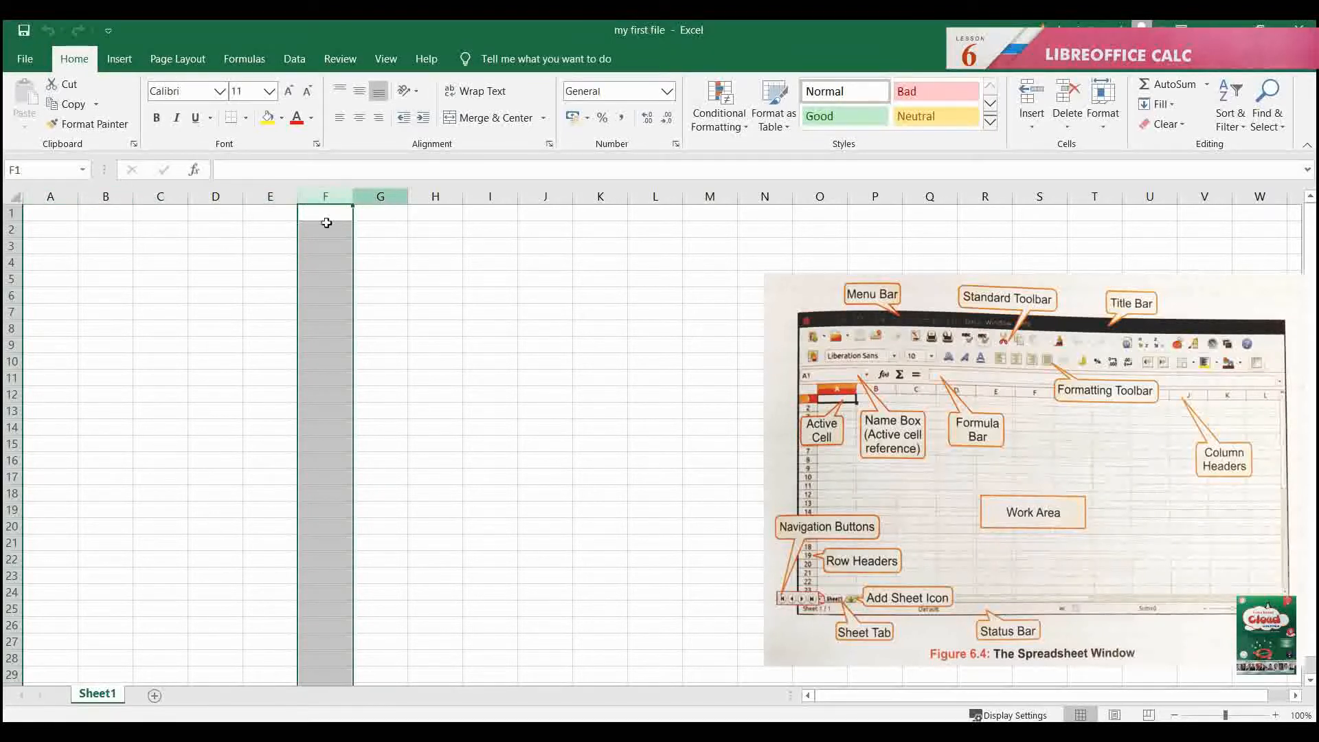
{"action": "left_click_drag", "start_coordinate": [271, 195], "coordinate": [207, 195]}
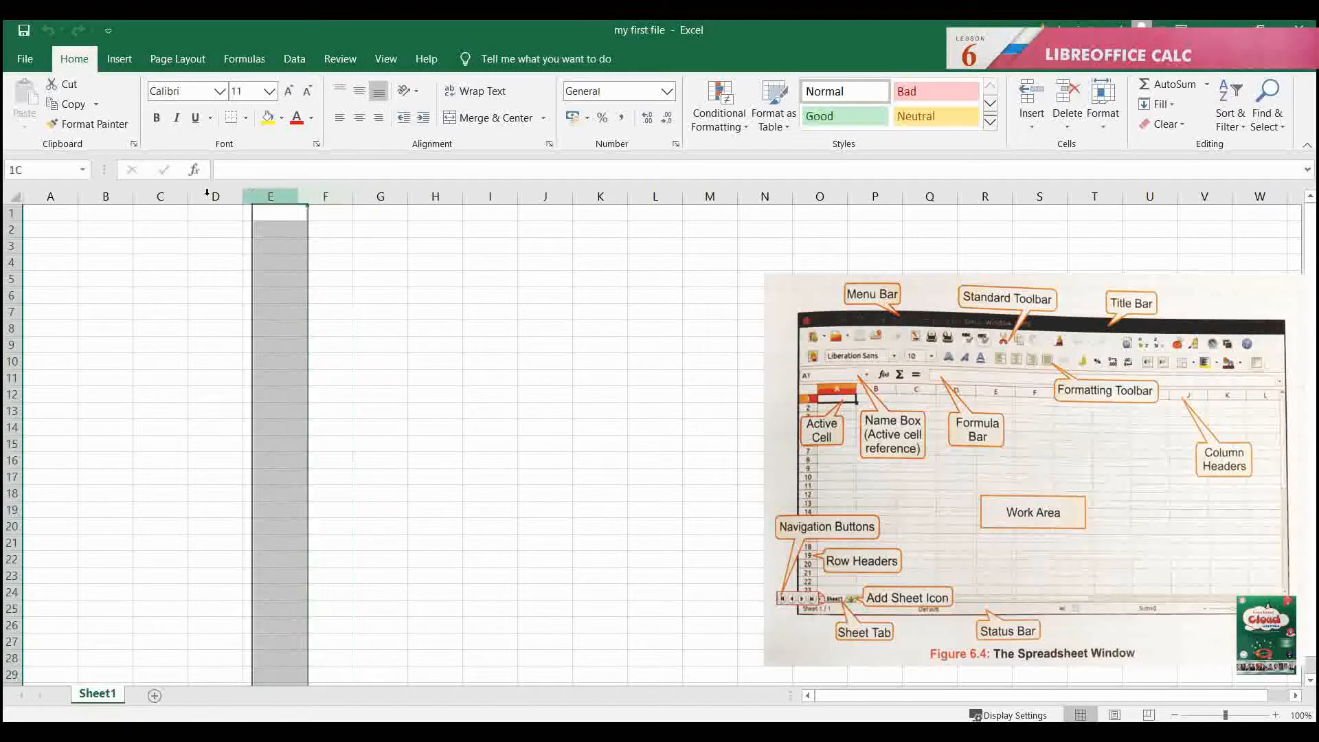
{"action": "left_click", "coordinate": [196, 196]}
{"action": "left_click", "coordinate": [165, 196]}
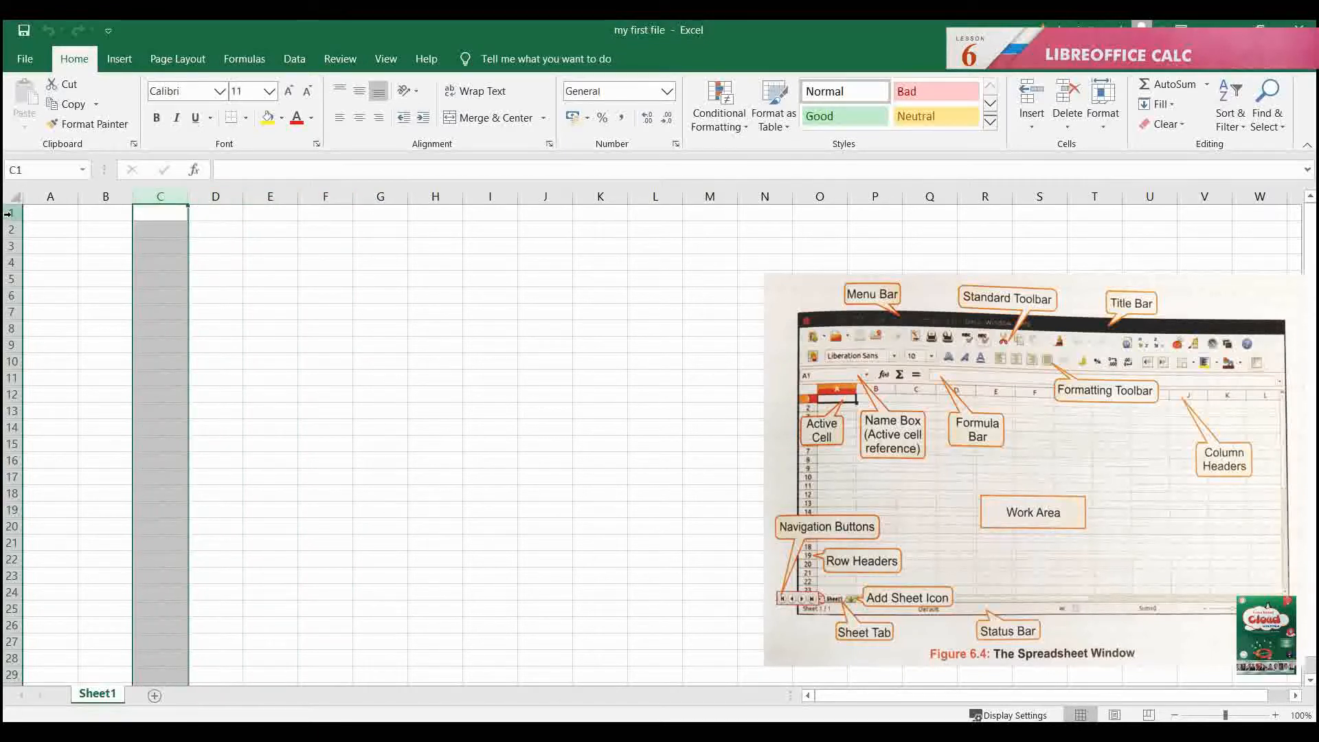
Step: Select rows 1, 2, 3 and 4 one after another to show the row headers
{"action": "left_click", "coordinate": [9, 213]}
{"action": "left_click", "coordinate": [10, 229]}
{"action": "left_click", "coordinate": [11, 246]}
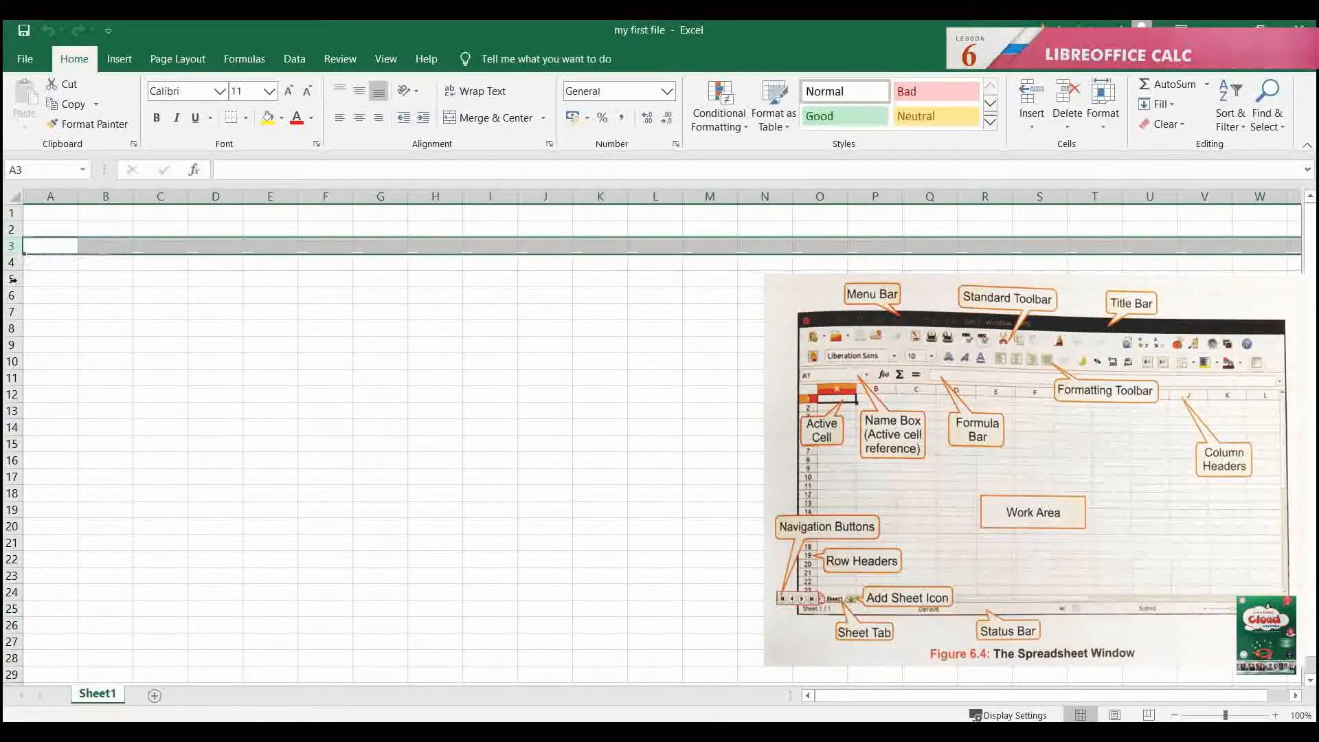
{"action": "left_click", "coordinate": [11, 263]}
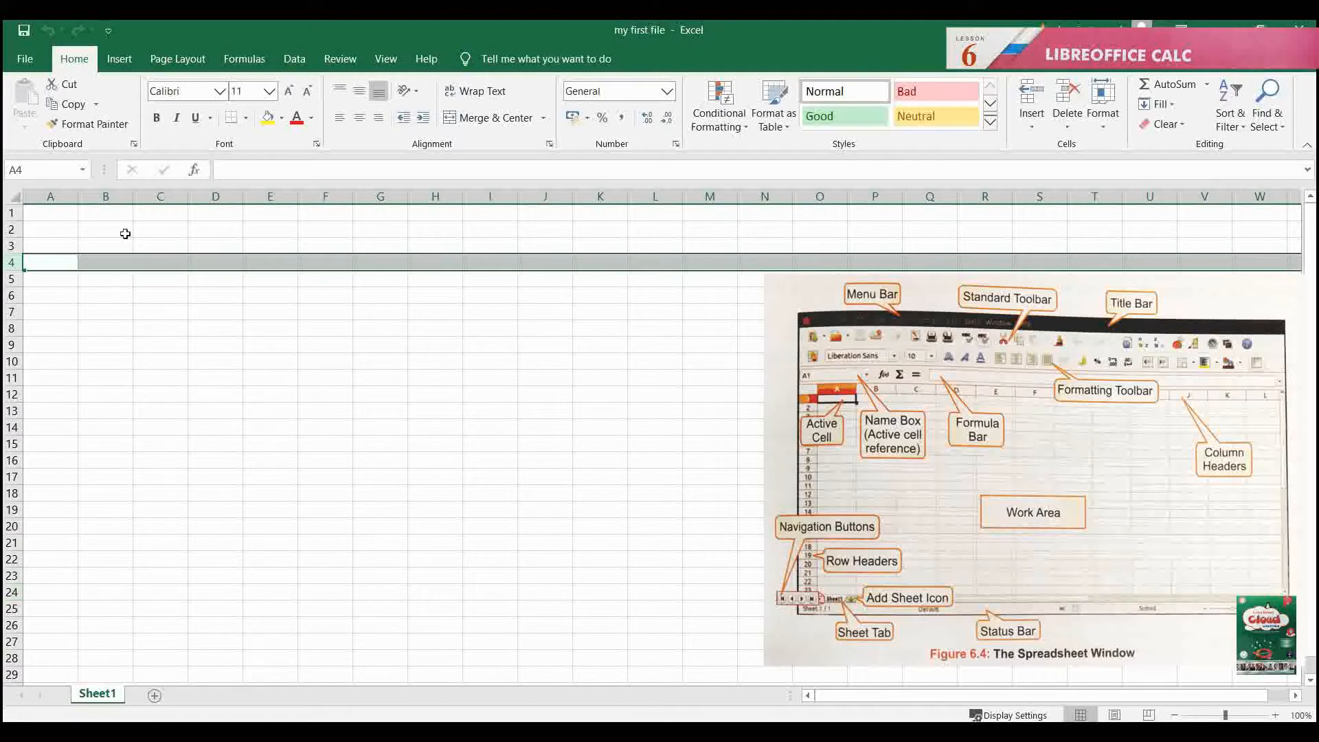
Step: Select columns B through G in turn to show the column headers
{"action": "left_click", "coordinate": [106, 197]}
{"action": "left_click", "coordinate": [160, 196]}
{"action": "left_click", "coordinate": [215, 197]}
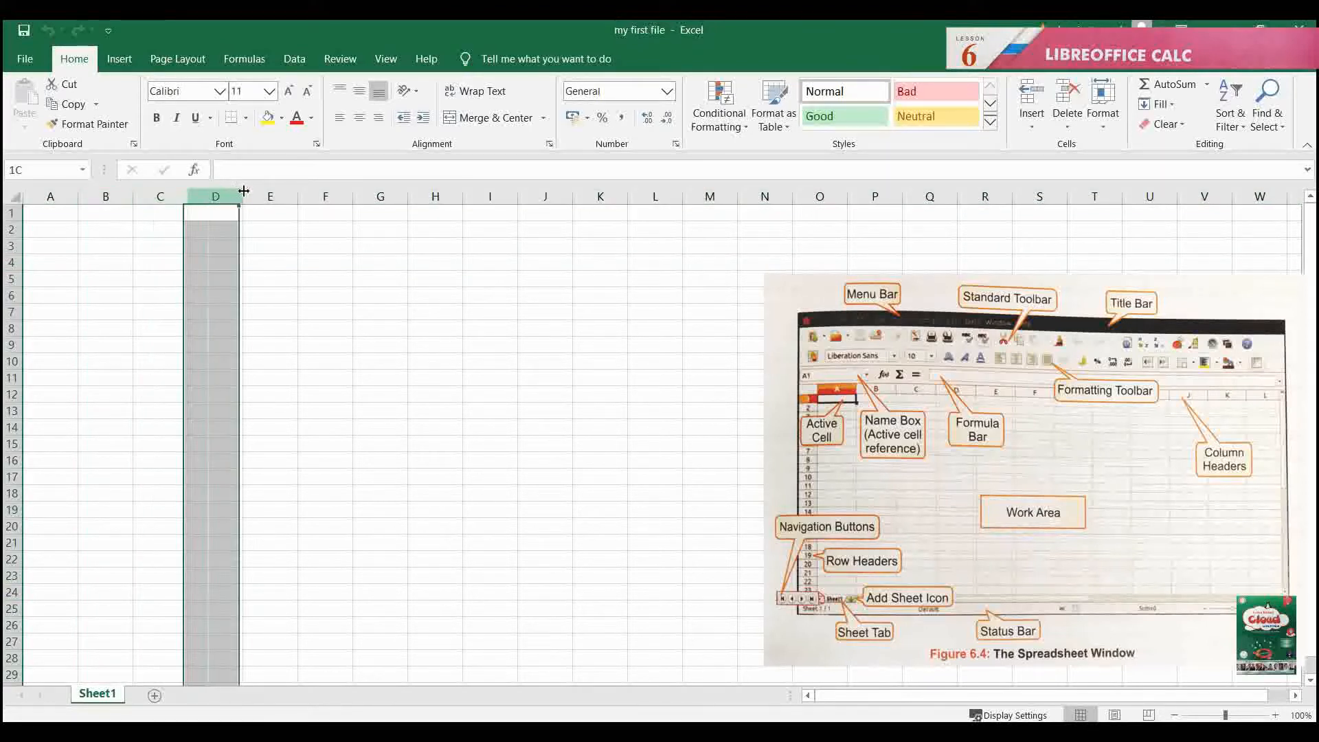
{"action": "left_click", "coordinate": [270, 196]}
{"action": "left_click", "coordinate": [325, 196]}
{"action": "left_click", "coordinate": [380, 196]}
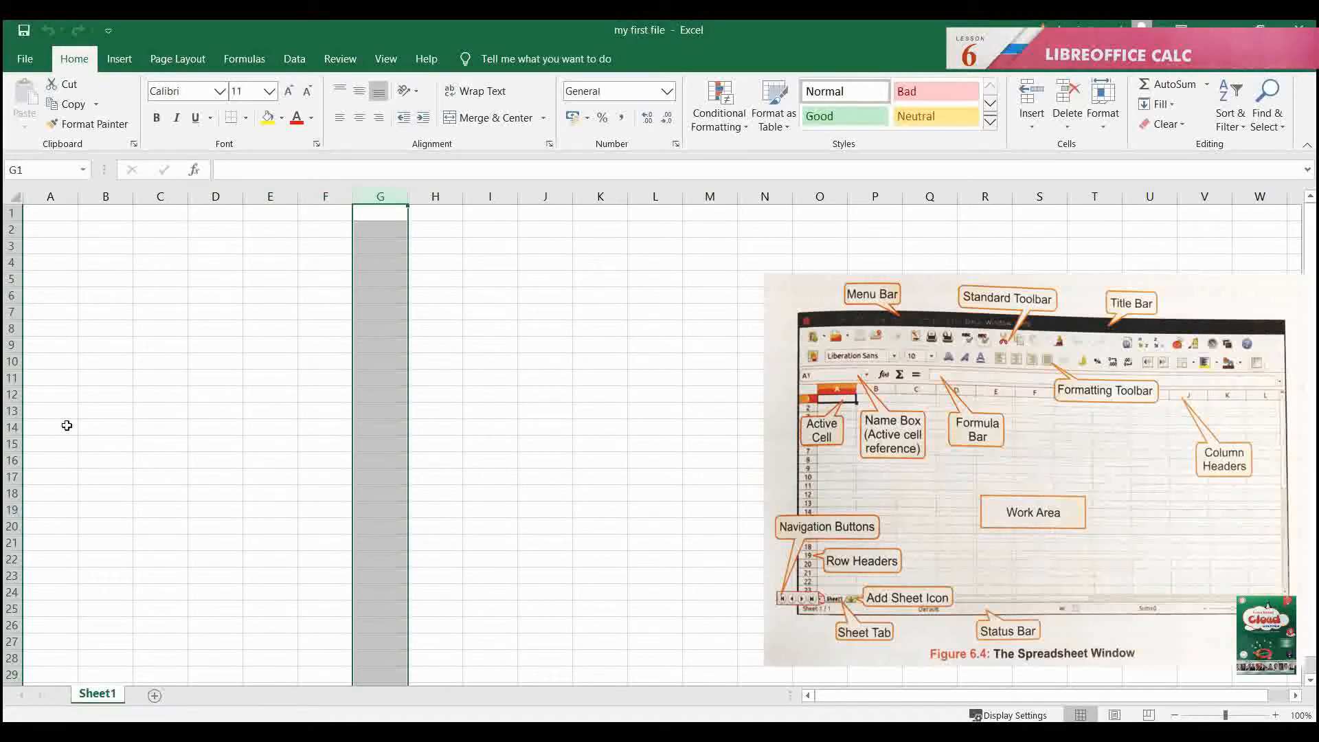
Step: Select several single cells across the sheet, ending on cell H6, to show individual cells
{"action": "left_click", "coordinate": [212, 347]}
{"action": "left_click", "coordinate": [294, 379]}
{"action": "left_click", "coordinate": [521, 377]}
{"action": "left_click", "coordinate": [506, 315]}
{"action": "left_click", "coordinate": [429, 390]}
{"action": "left_click", "coordinate": [442, 292]}
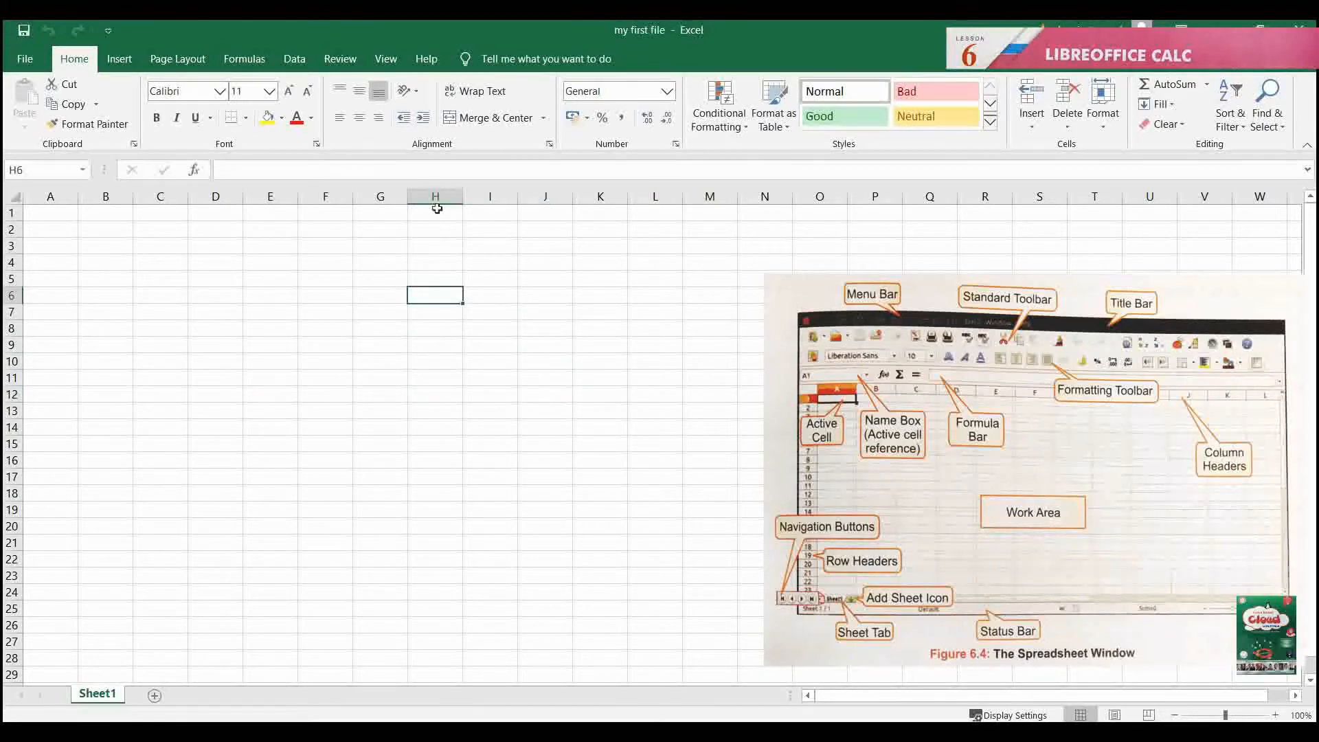
Step: Highlight column H, then the range H1:H16, to show which column cell H6 belongs to
{"action": "left_click", "coordinate": [436, 197]}
{"action": "left_click", "coordinate": [436, 298]}
{"action": "mouse_move", "coordinate": [433, 217]}
{"action": "left_mouse_down"}
{"action": "mouse_move", "coordinate": [424, 421]}
{"action": "mouse_move", "coordinate": [430, 412]}
{"action": "left_mouse_up"}
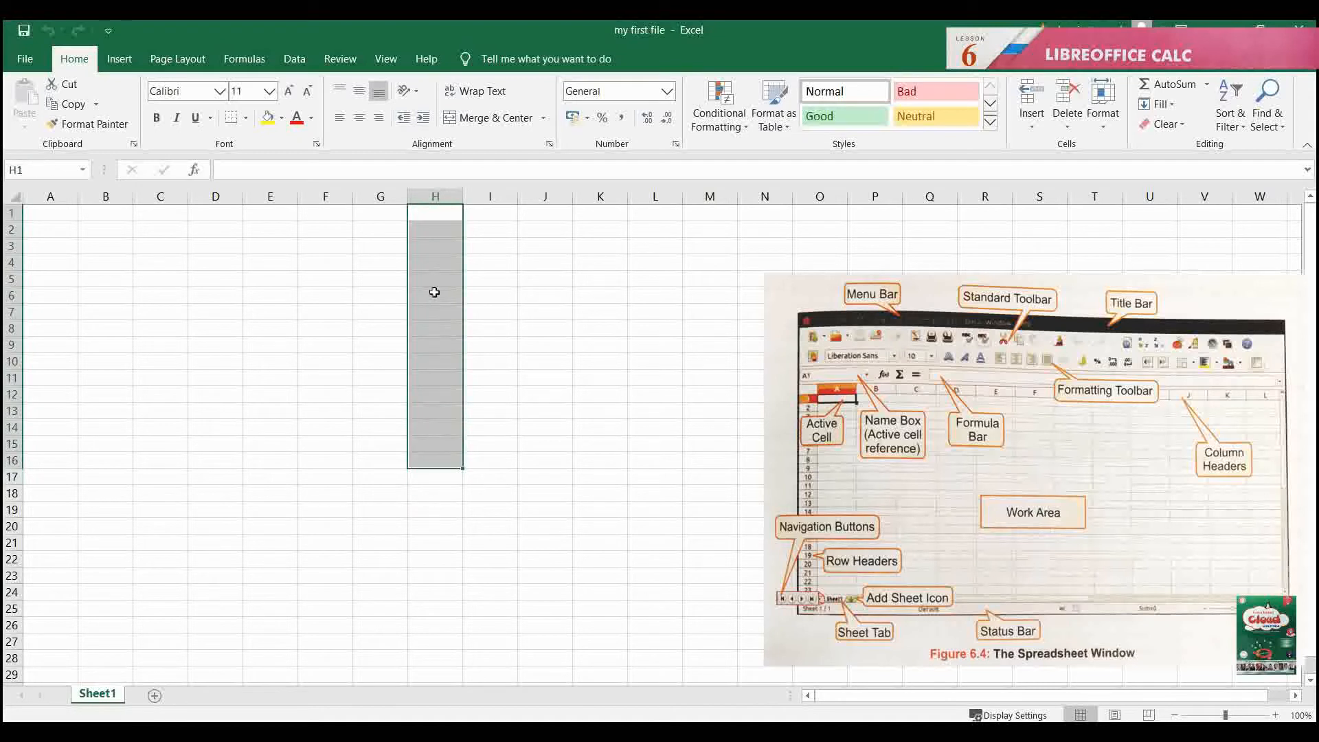
Step: Enter the text "H6" in capitals in cell H6
{"action": "left_click", "coordinate": [432, 294]}
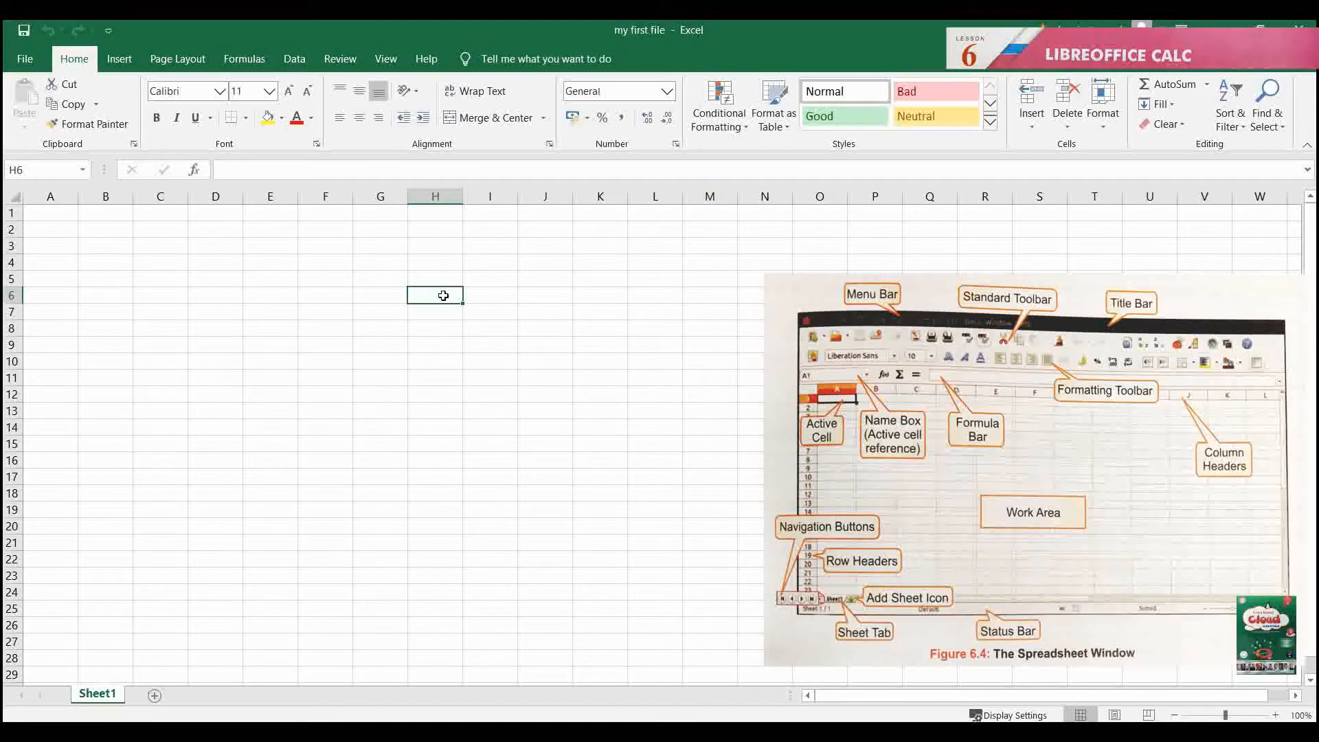
{"action": "type", "text": "h6"}
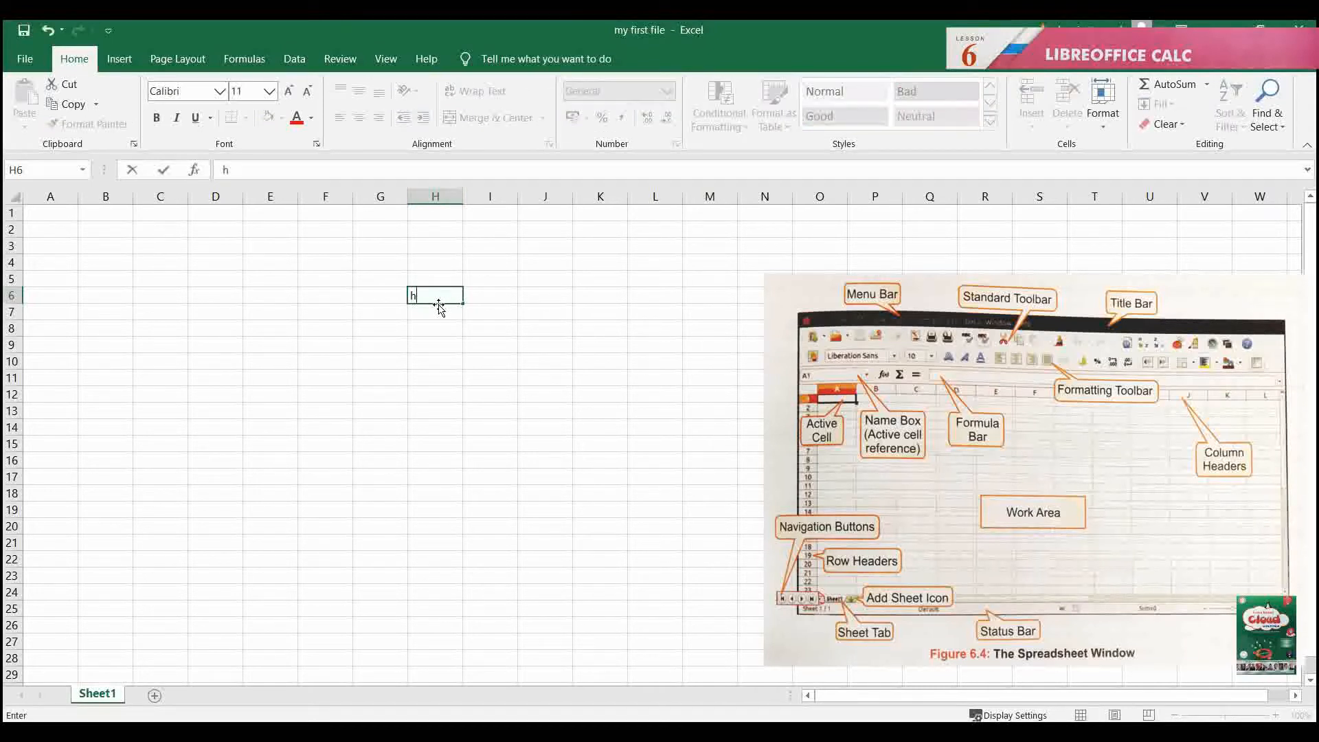
{"action": "key", "text": "BackSpace"}
{"action": "key", "text": "BackSpace"}
{"action": "type", "text": "H6"}
{"action": "left_click", "coordinate": [440, 306]}
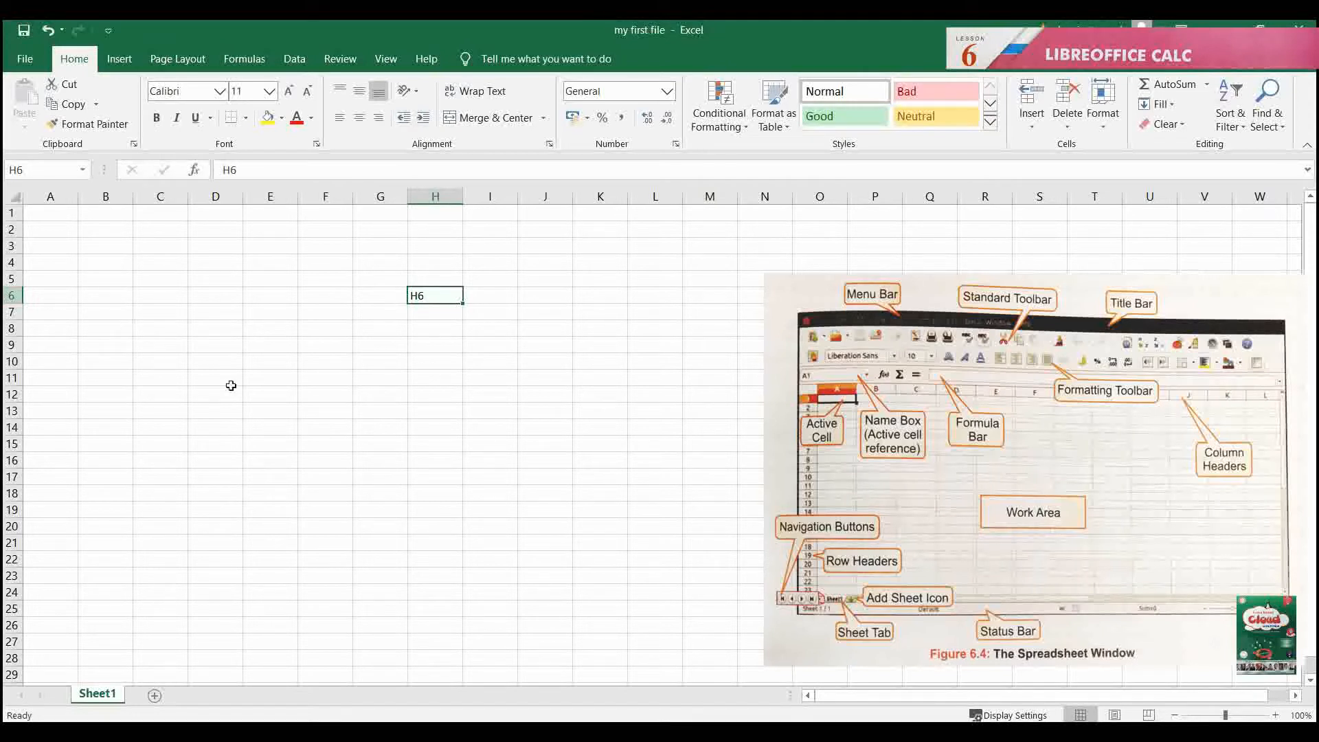
Step: Select cells E15, D10, M14 and N14 in turn to compare their references in the Name Box
{"action": "left_click", "coordinate": [273, 447]}
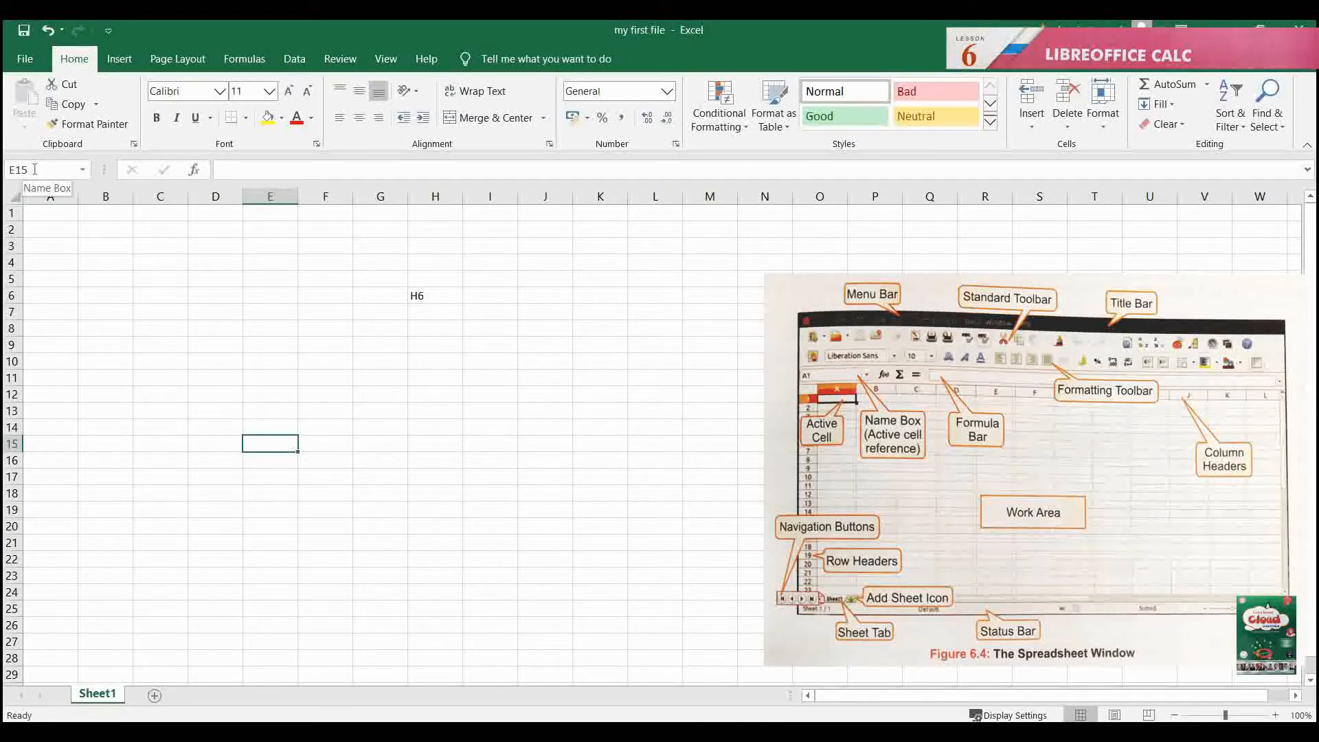
{"action": "left_click", "coordinate": [226, 360]}
{"action": "left_click", "coordinate": [708, 426]}
{"action": "left_click", "coordinate": [759, 427]}
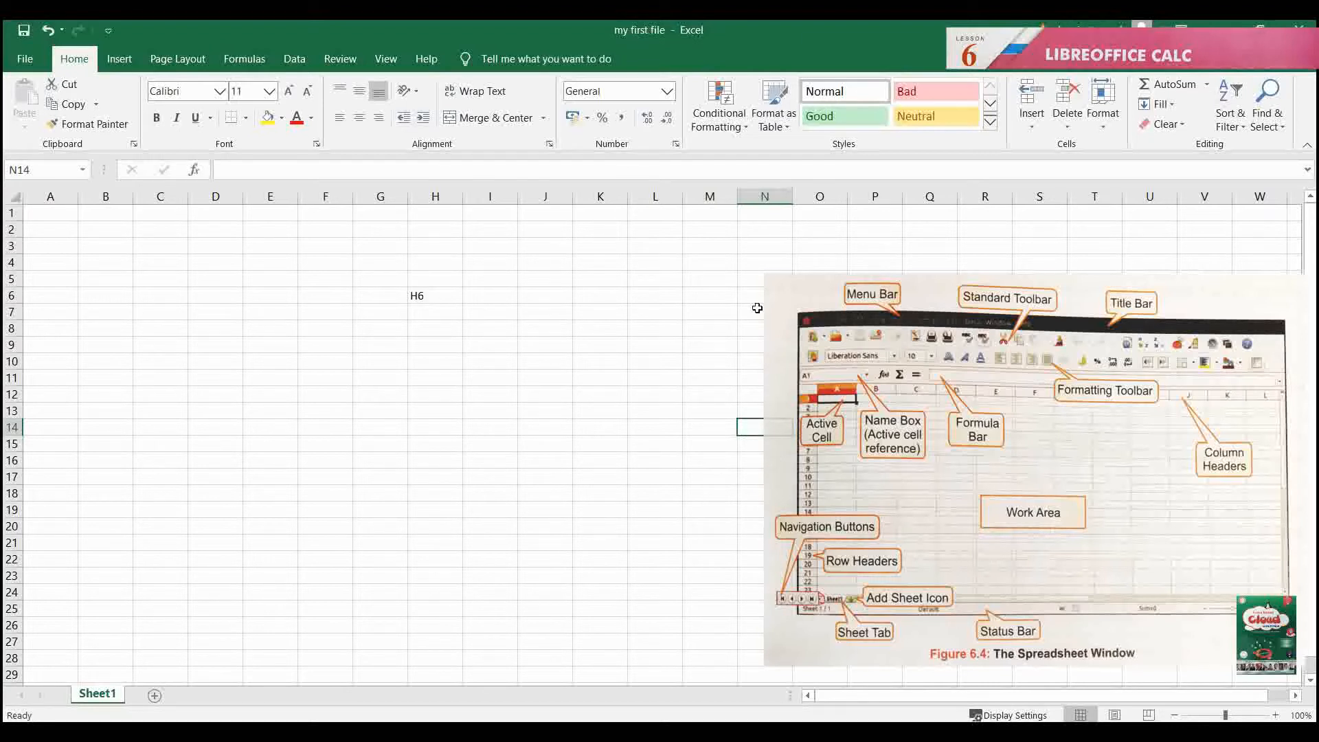
Step: Highlight N1:N29 and B16:U16 to show a column and a row, then select cell H6
{"action": "left_click_drag", "start_coordinate": [764, 217], "coordinate": [763, 680]}
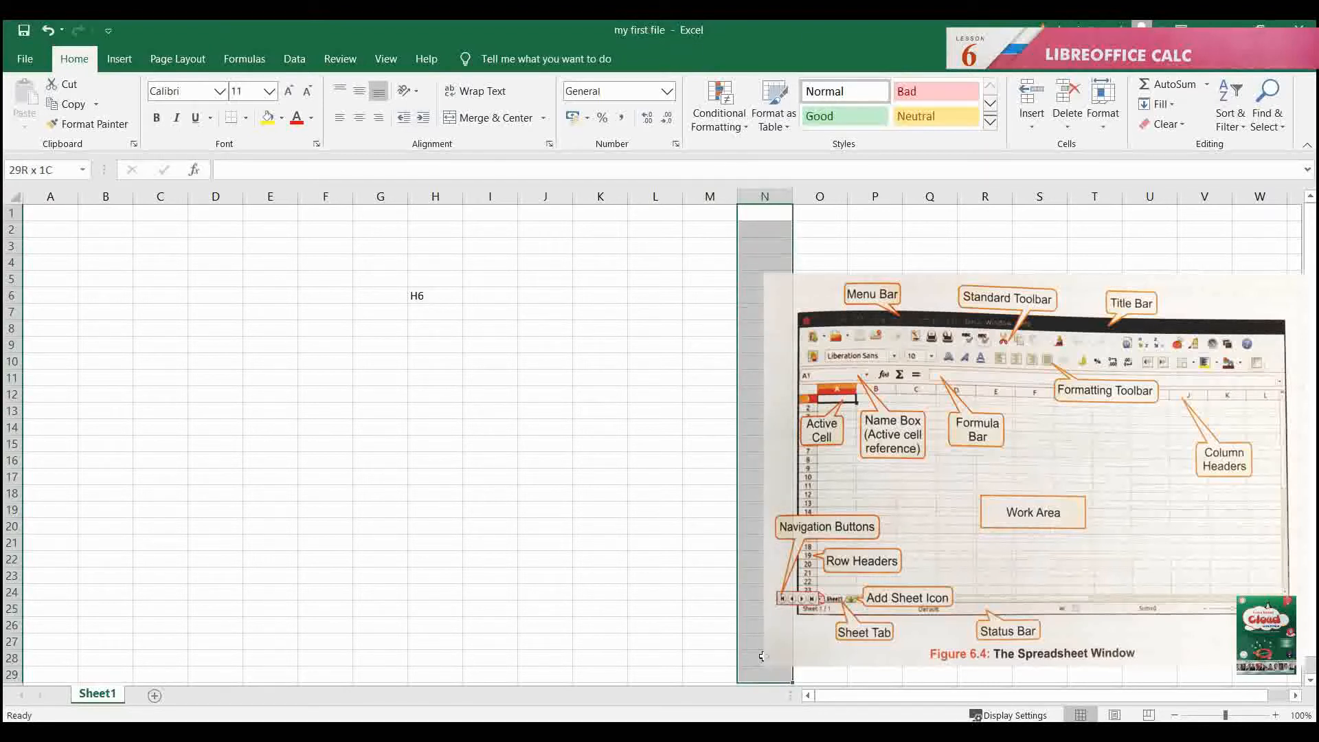
{"action": "left_click_drag", "start_coordinate": [103, 460], "coordinate": [1176, 459]}
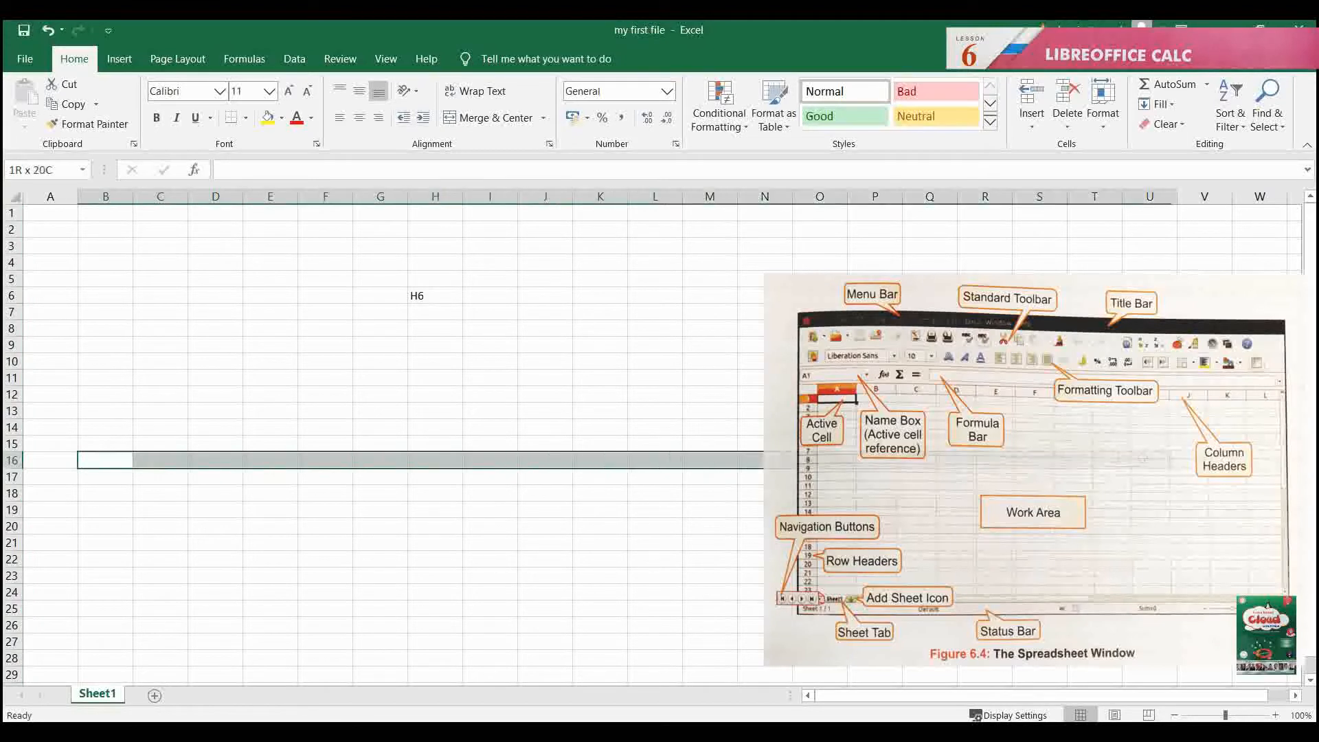
{"action": "left_click", "coordinate": [690, 459]}
{"action": "left_click", "coordinate": [415, 294]}
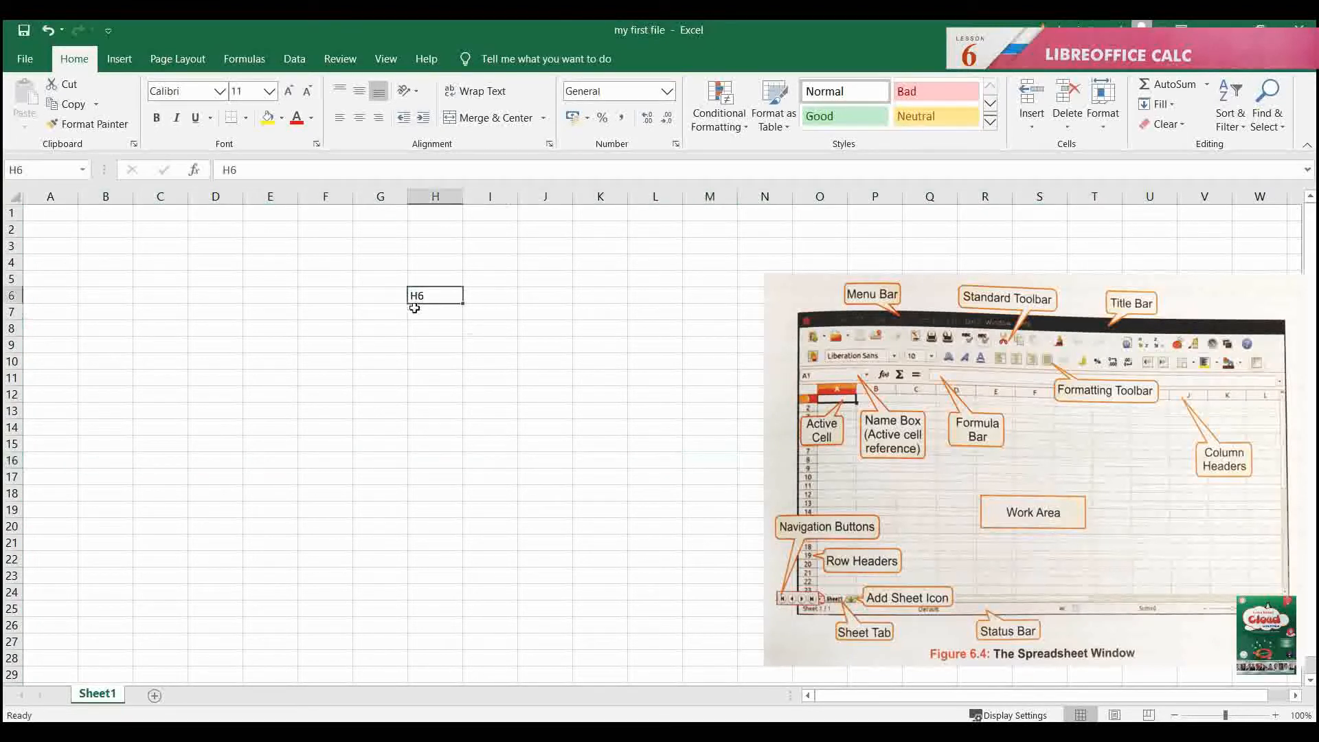
Step: Fill the row range A6:P6 with a light blue theme color
{"action": "left_click_drag", "start_coordinate": [47, 295], "coordinate": [886, 296]}
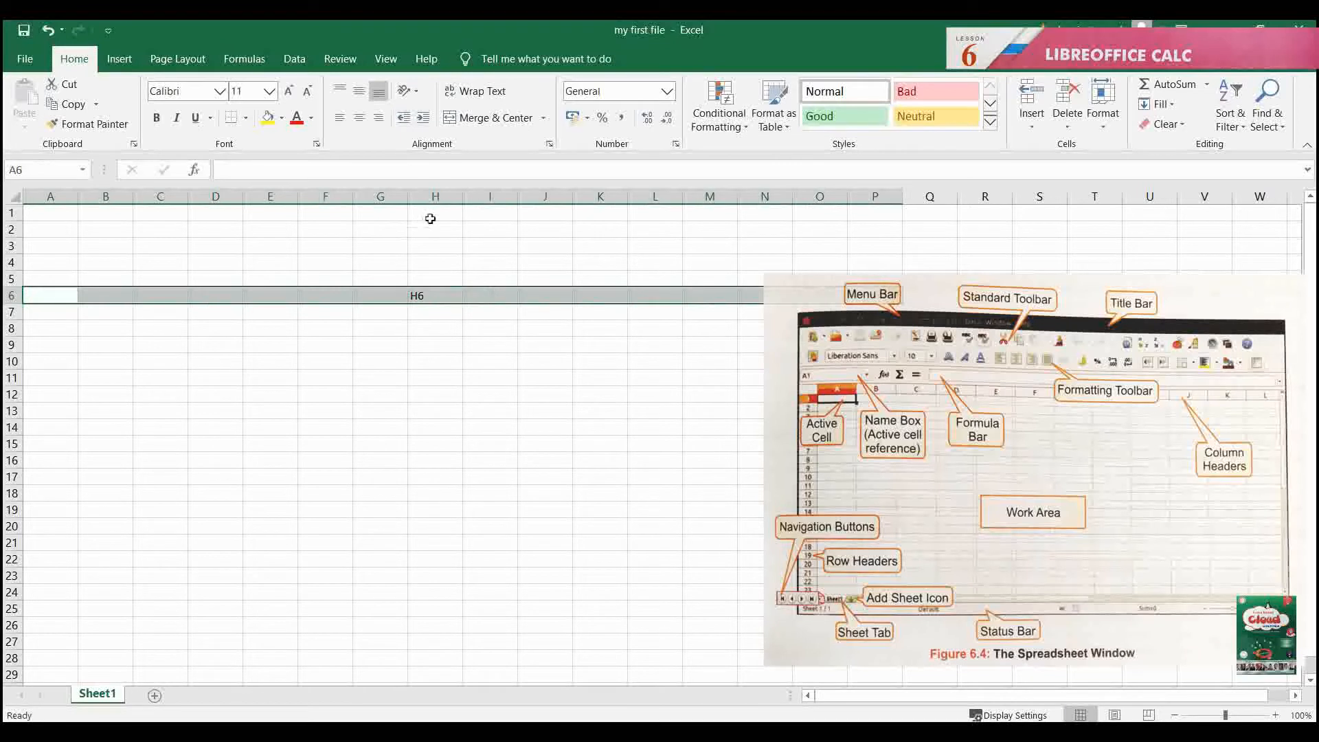
{"action": "left_click", "coordinate": [282, 117]}
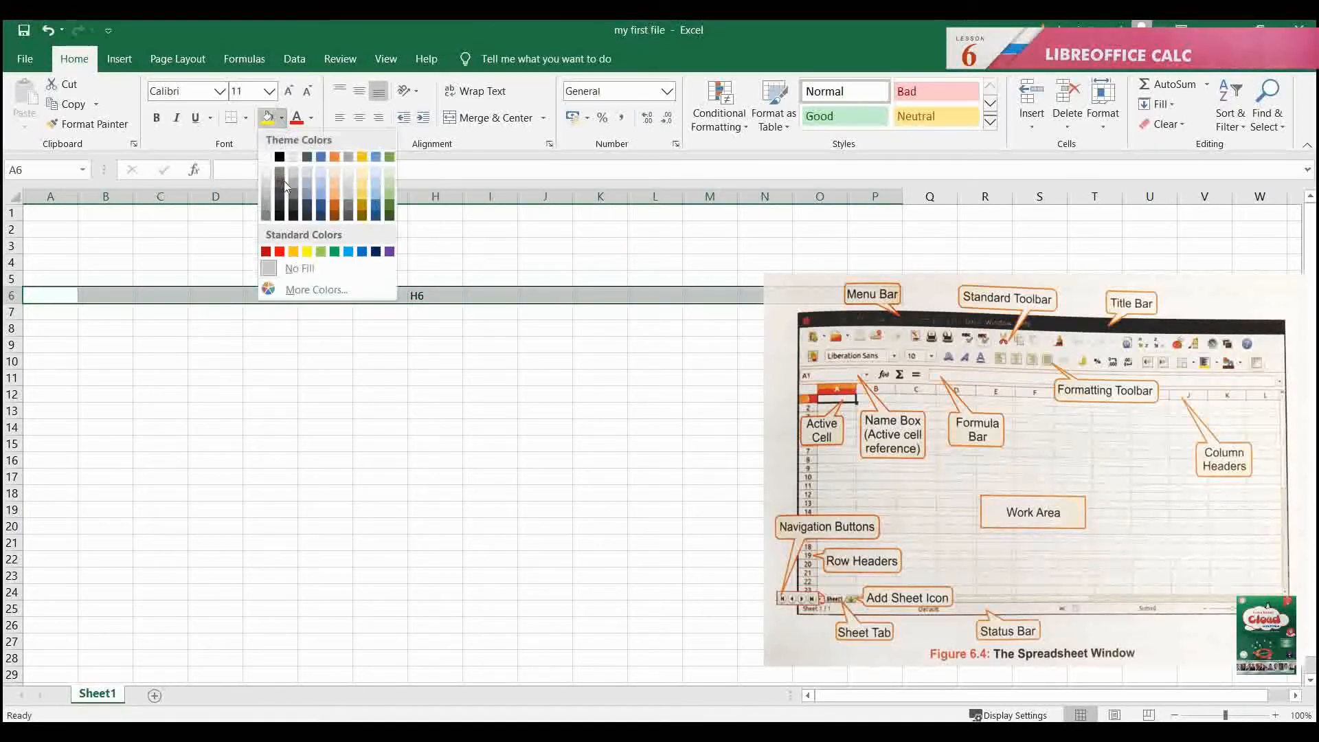
{"action": "left_click", "coordinate": [321, 193]}
{"action": "left_click", "coordinate": [379, 377]}
Step: Fill the column range H1:H16 with the same light blue theme color as row 6
{"action": "left_click_drag", "start_coordinate": [428, 213], "coordinate": [435, 462]}
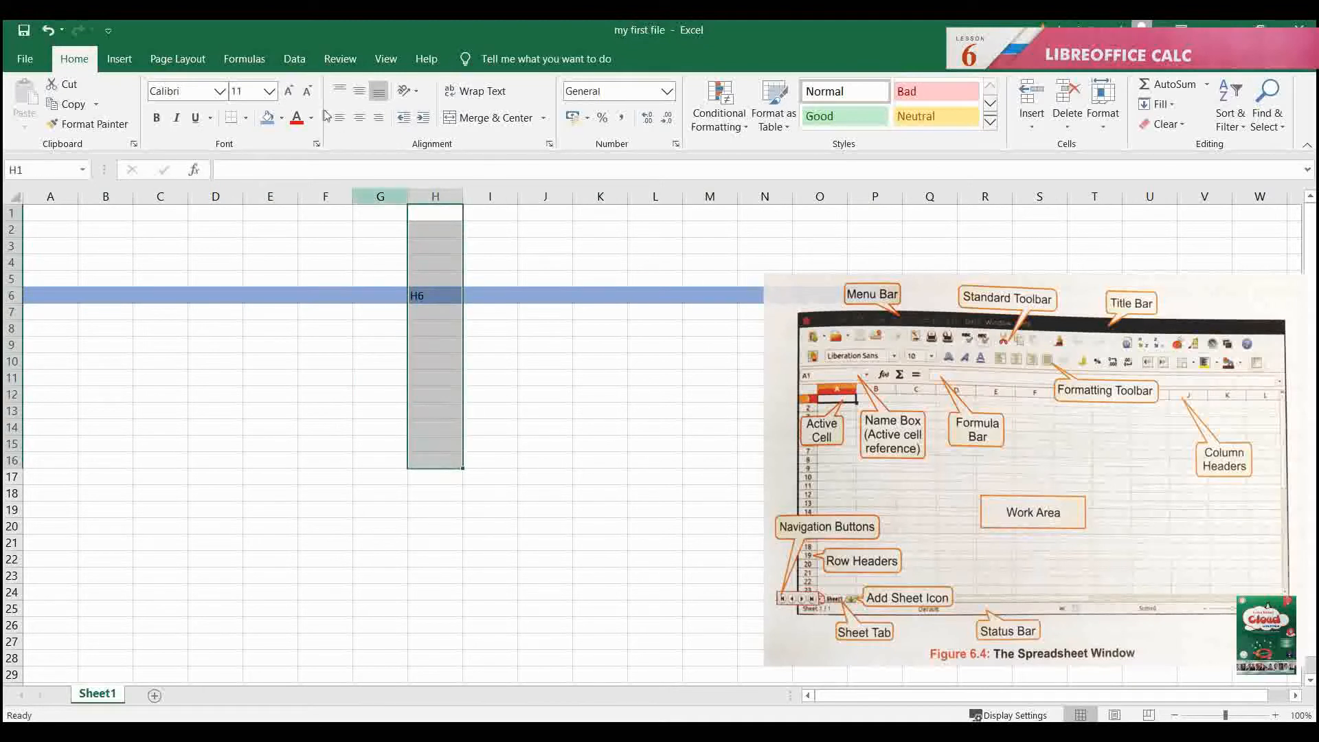
{"action": "left_click", "coordinate": [281, 118]}
{"action": "left_click", "coordinate": [320, 189]}
{"action": "left_click", "coordinate": [552, 338]}
Step: Fill cell H6, where the two blue bands cross, with standard yellow
{"action": "left_click", "coordinate": [427, 296]}
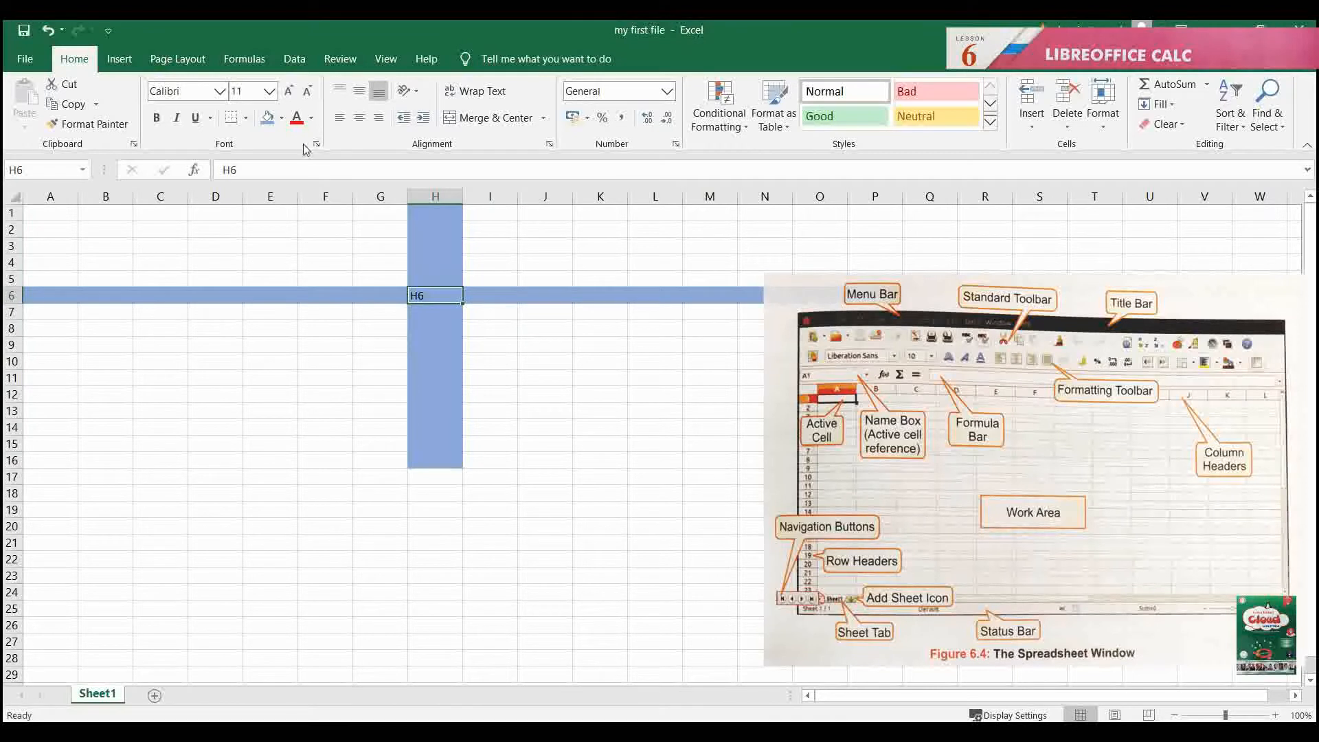
{"action": "left_click", "coordinate": [281, 119]}
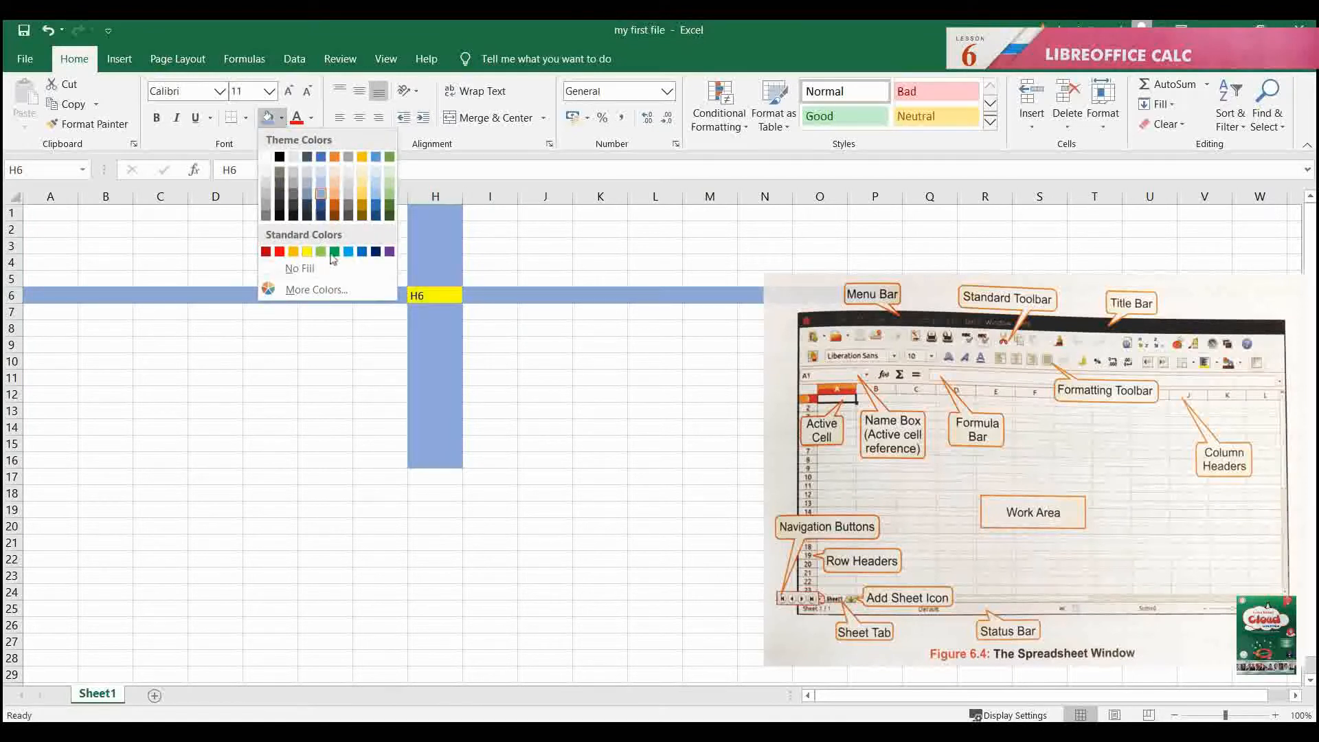
{"action": "left_click", "coordinate": [307, 252]}
{"action": "left_click", "coordinate": [344, 364]}
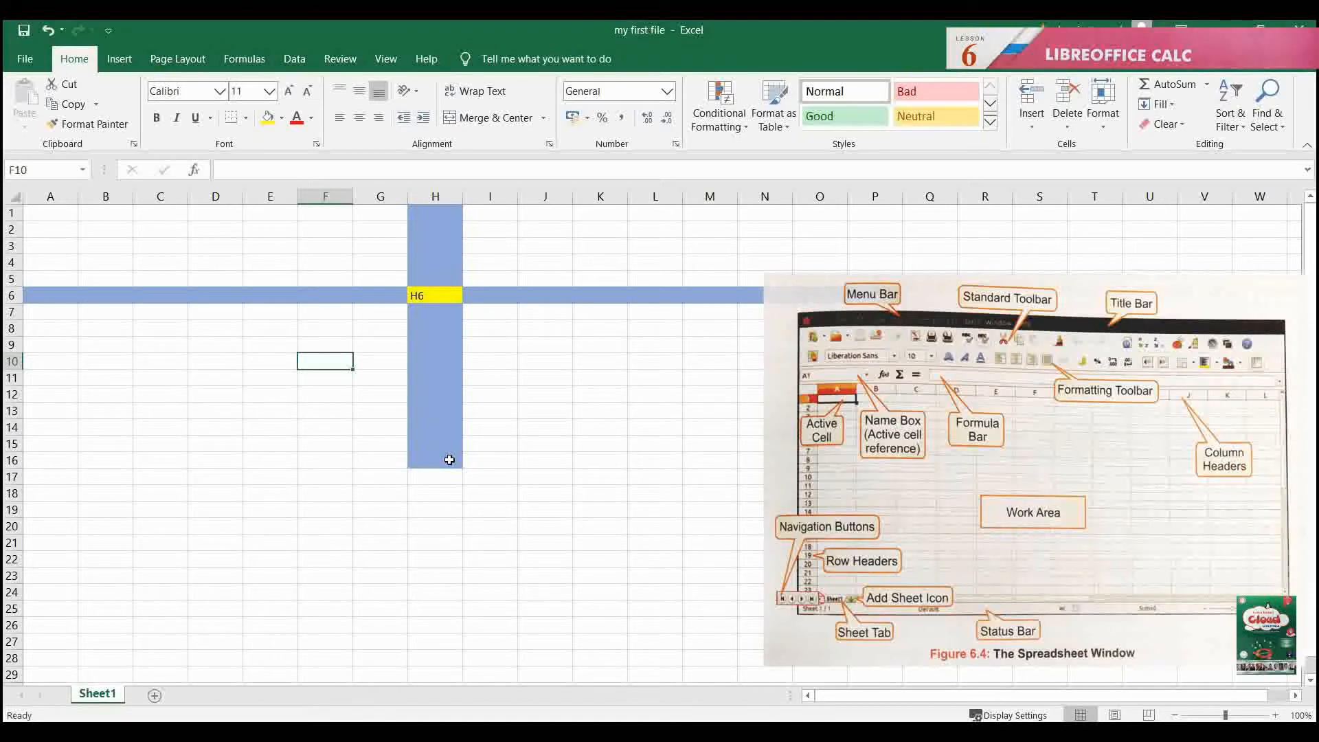
Step: Select cell H6 and several empty cells as the active cell, then activate the Formula Bar for F26
{"action": "left_click", "coordinate": [424, 293]}
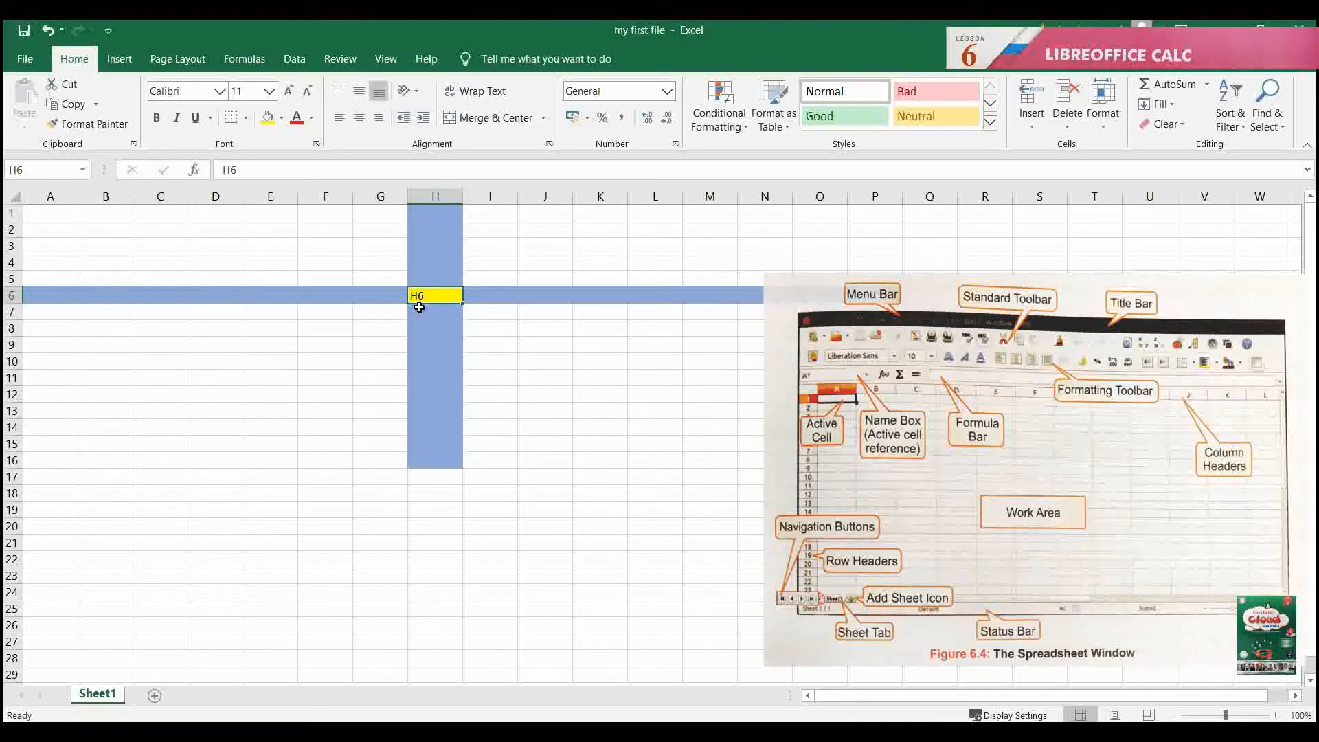
{"action": "left_click", "coordinate": [593, 395]}
{"action": "left_click", "coordinate": [536, 510]}
{"action": "left_click", "coordinate": [248, 396]}
{"action": "left_click", "coordinate": [221, 490]}
{"action": "left_click", "coordinate": [324, 620]}
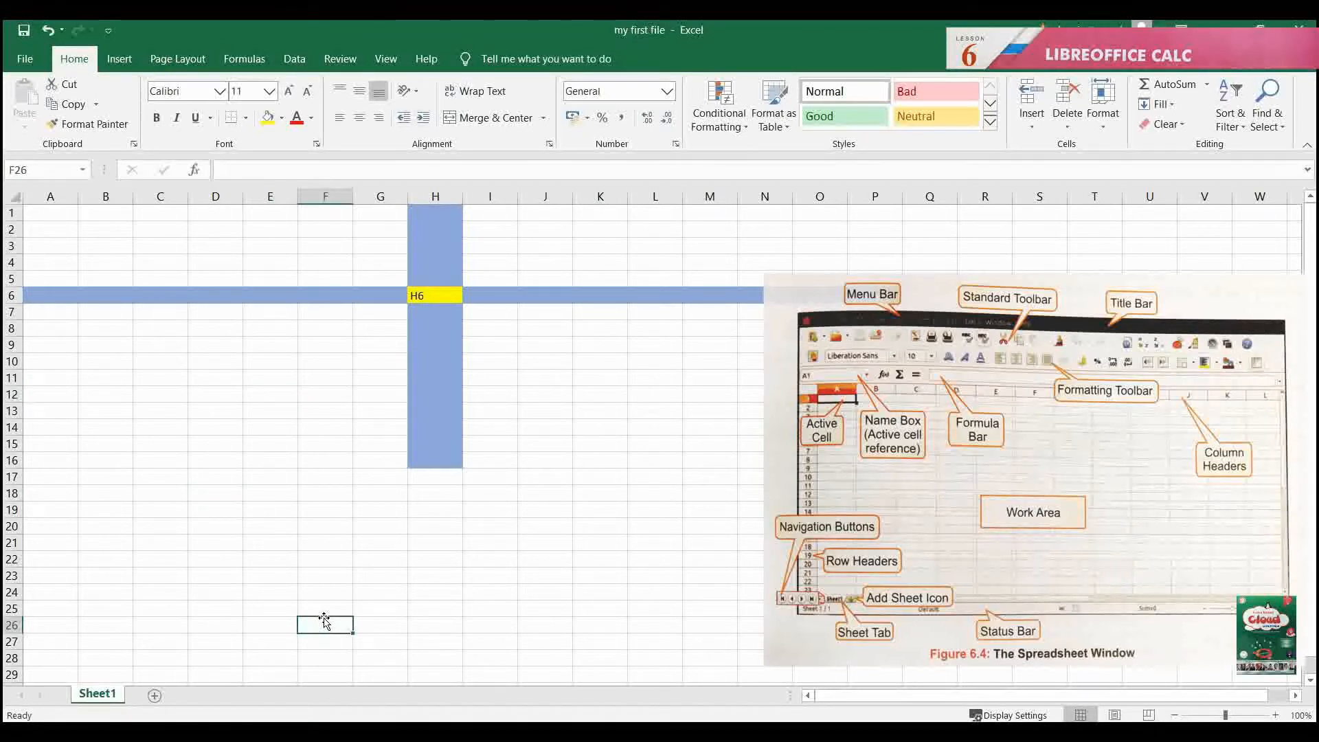
{"action": "left_click", "coordinate": [261, 173]}
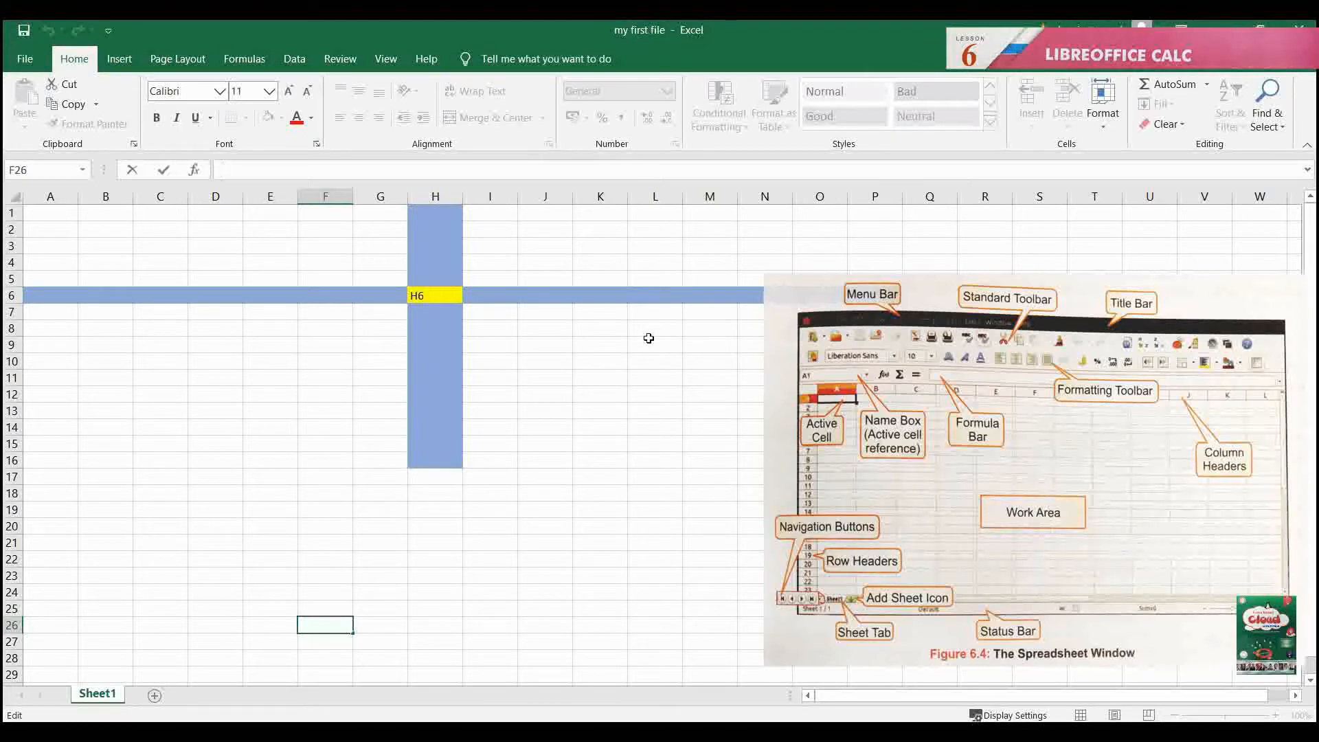
Step: Select the range A1:W29 to show the work area, and look over the rows below it
{"action": "left_click_drag", "start_coordinate": [180, 246], "coordinate": [149, 293]}
{"action": "left_click_drag", "start_coordinate": [55, 220], "coordinate": [1278, 675]}
{"action": "scroll", "coordinate": [646, 440], "scroll_direction": "down", "scroll_amount": 20}
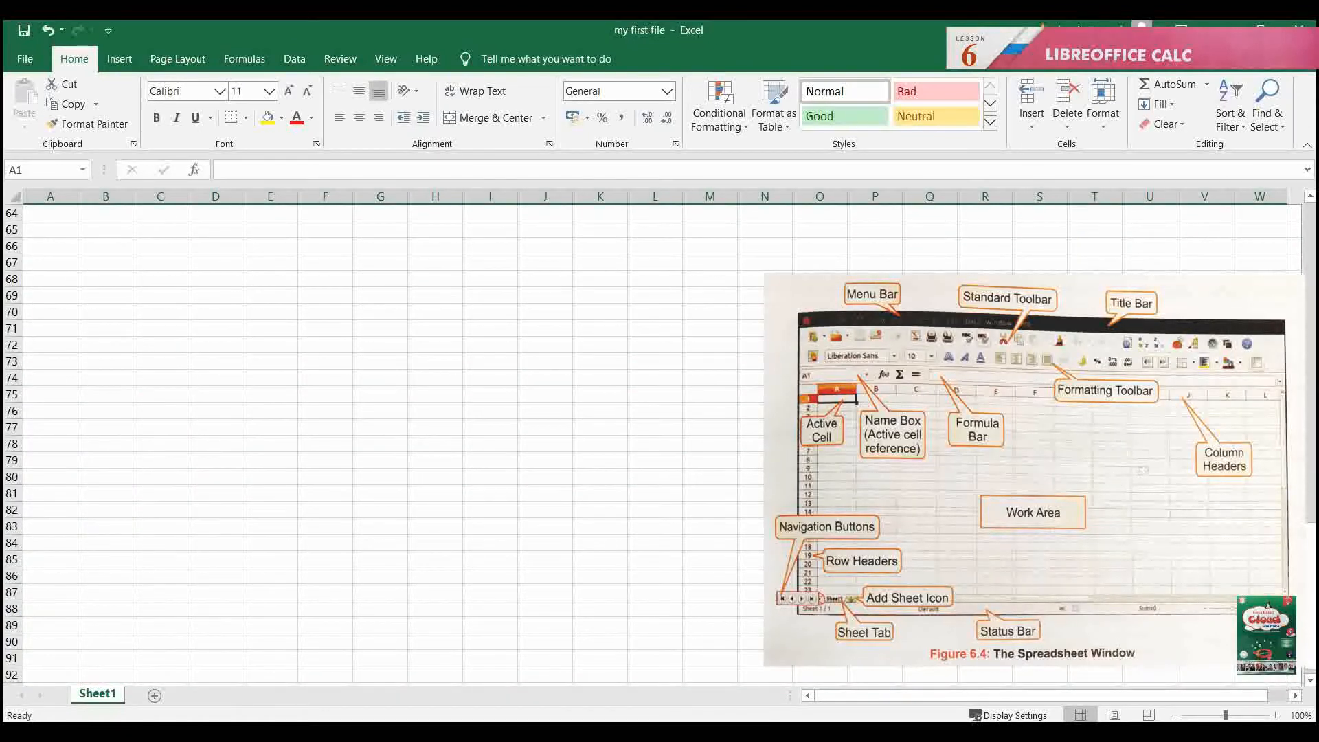
{"action": "scroll", "coordinate": [645, 440], "scroll_direction": "up", "scroll_amount": 20}
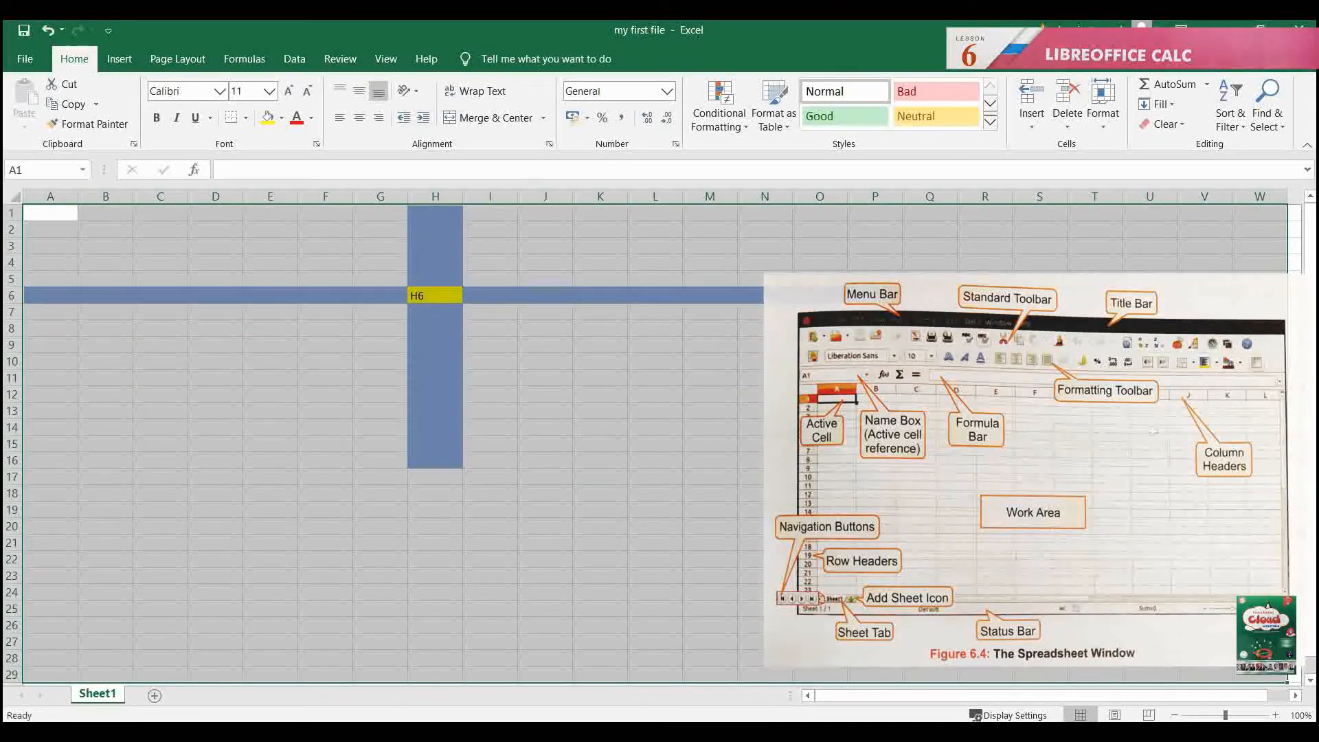
Step: Deselect the work area and add two new worksheets after Sheet1
{"action": "left_click", "coordinate": [803, 395]}
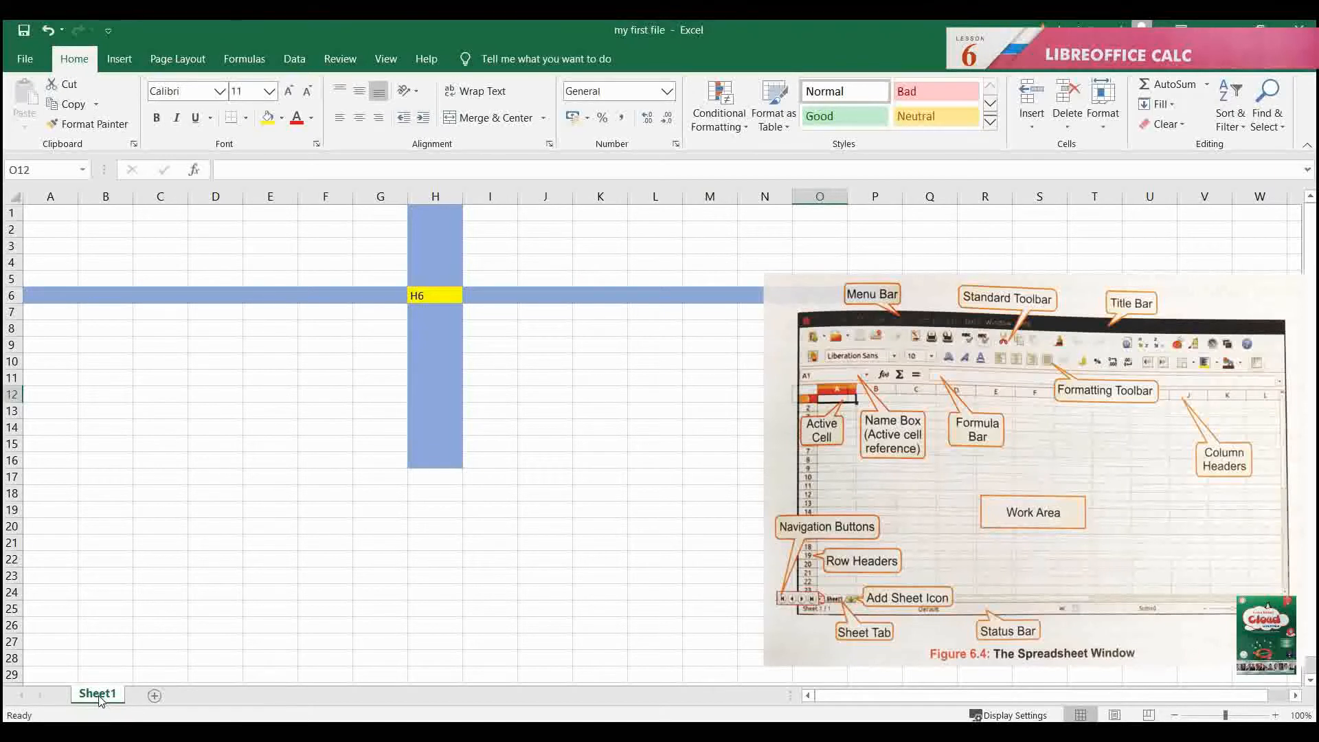
{"action": "left_click", "coordinate": [154, 696]}
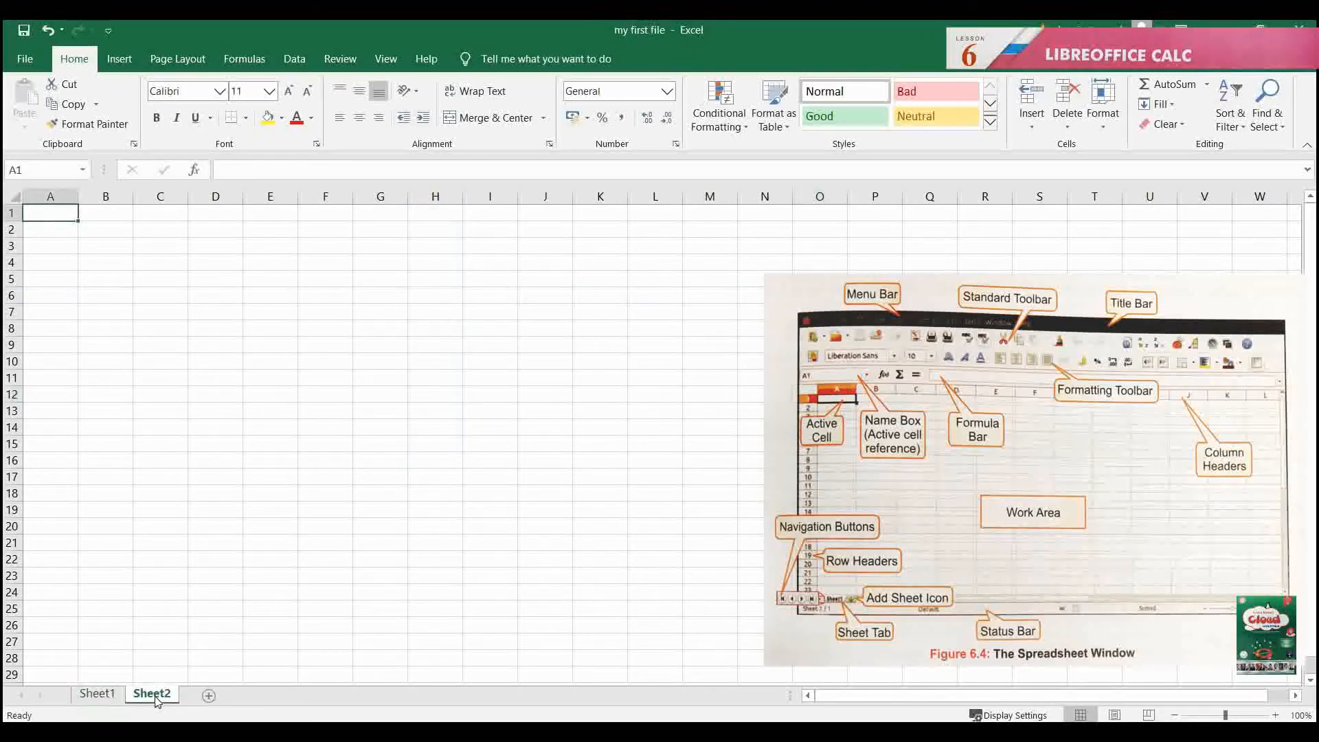
{"action": "left_click", "coordinate": [209, 696]}
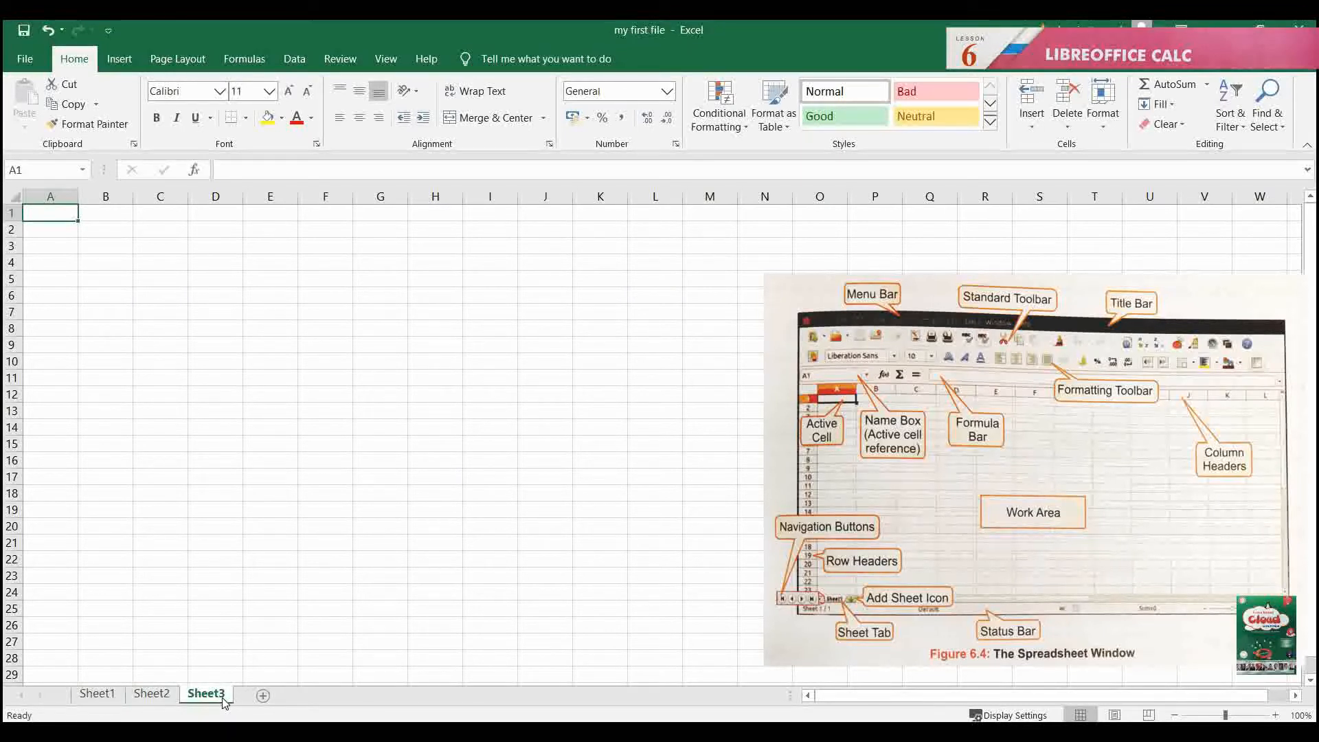
Step: Switch between Sheet1, Sheet2 and Sheet3 to show the sheet tabs, ending on Sheet1
{"action": "left_click", "coordinate": [97, 694]}
{"action": "left_click", "coordinate": [132, 695]}
{"action": "left_click", "coordinate": [99, 695]}
{"action": "left_click", "coordinate": [201, 696]}
{"action": "left_click", "coordinate": [94, 697]}
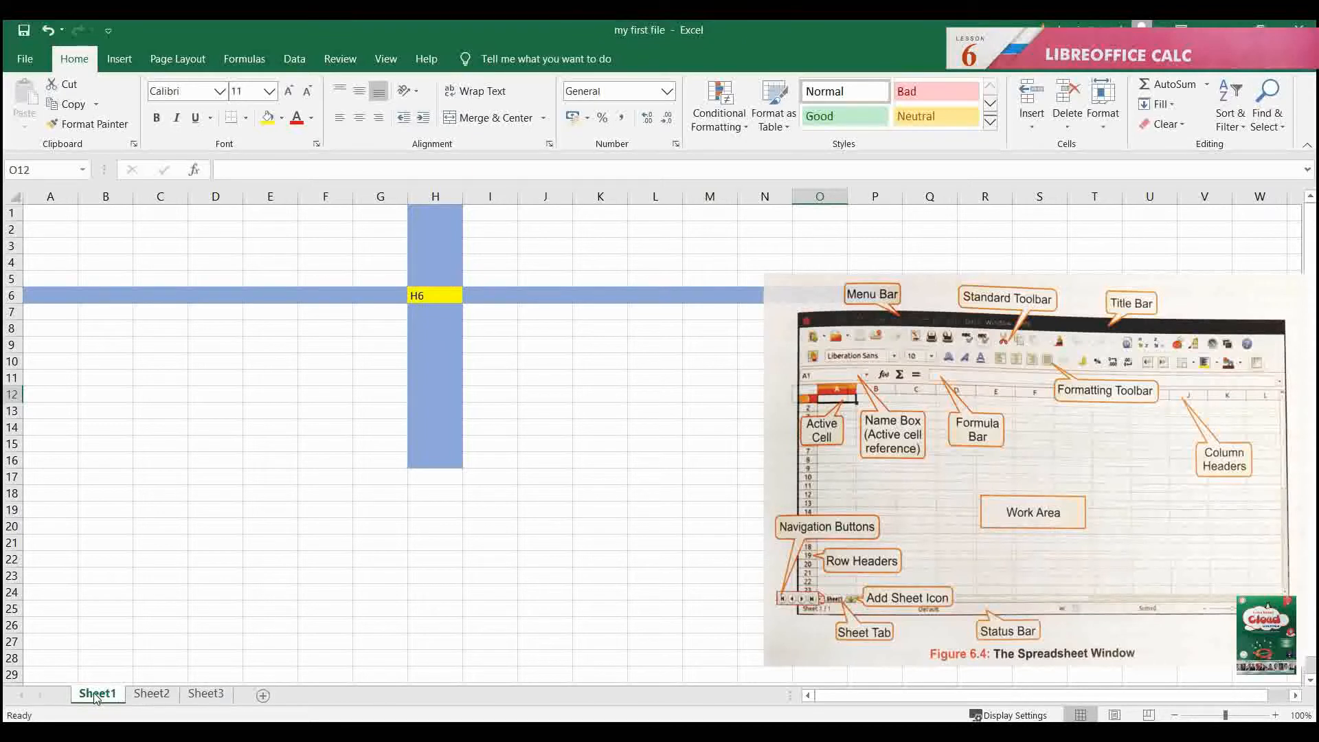
Step: Rename the worksheet Sheet1 as MARKSHEET
{"action": "left_click_drag", "start_coordinate": [95, 694], "coordinate": [112, 677]}
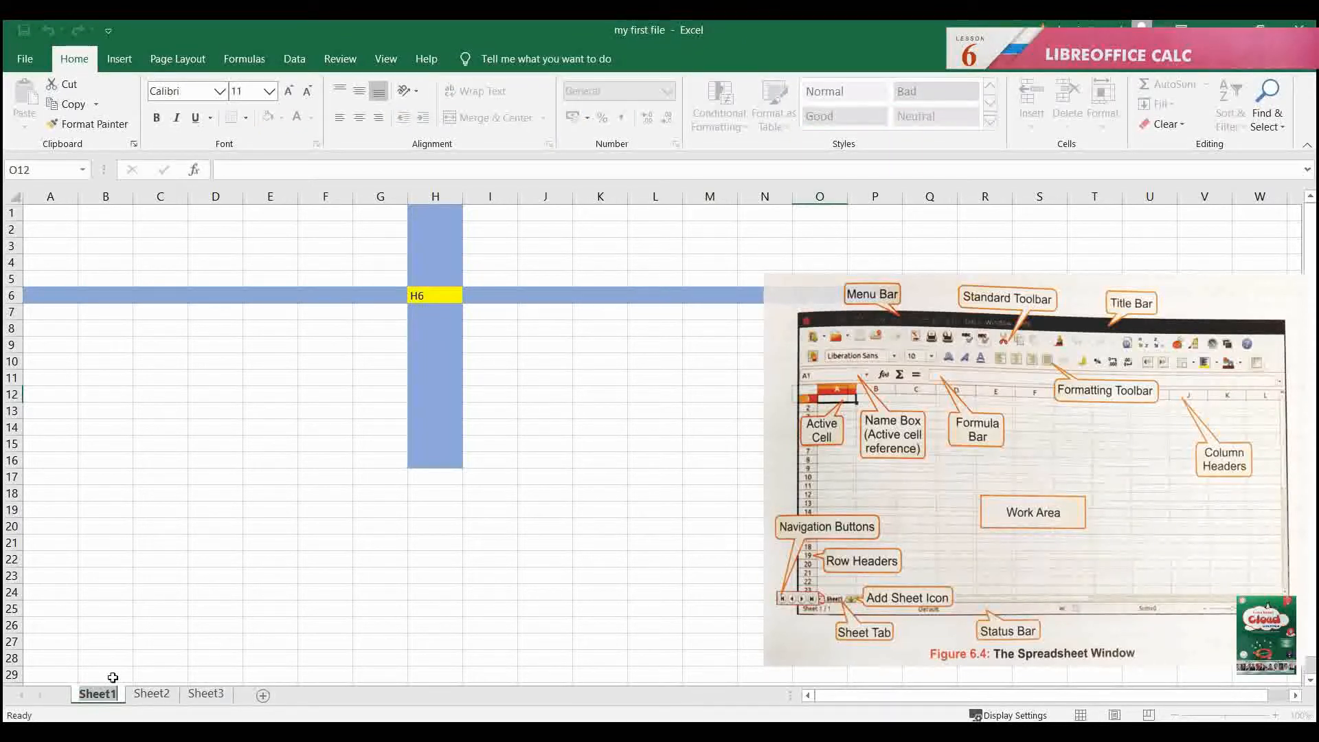
{"action": "key", "text": "BackSpace"}
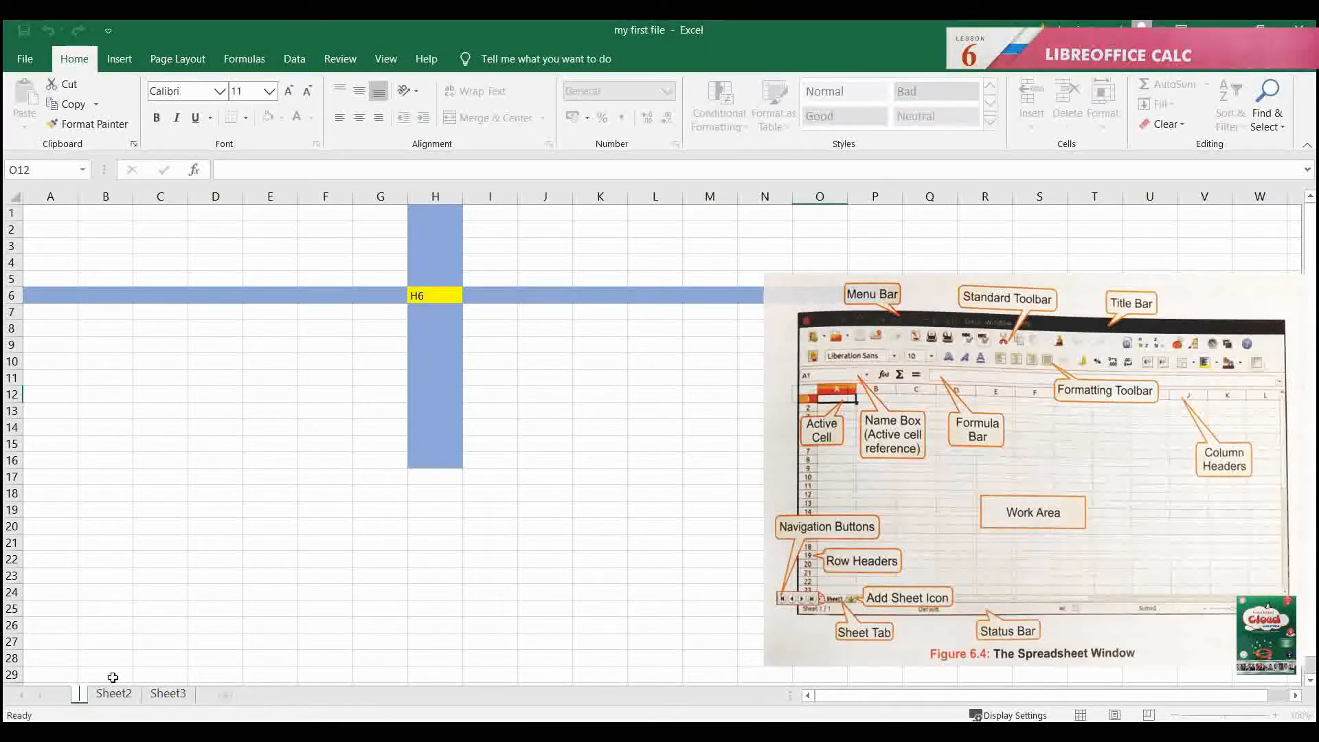
{"action": "type", "text": "MAR"}
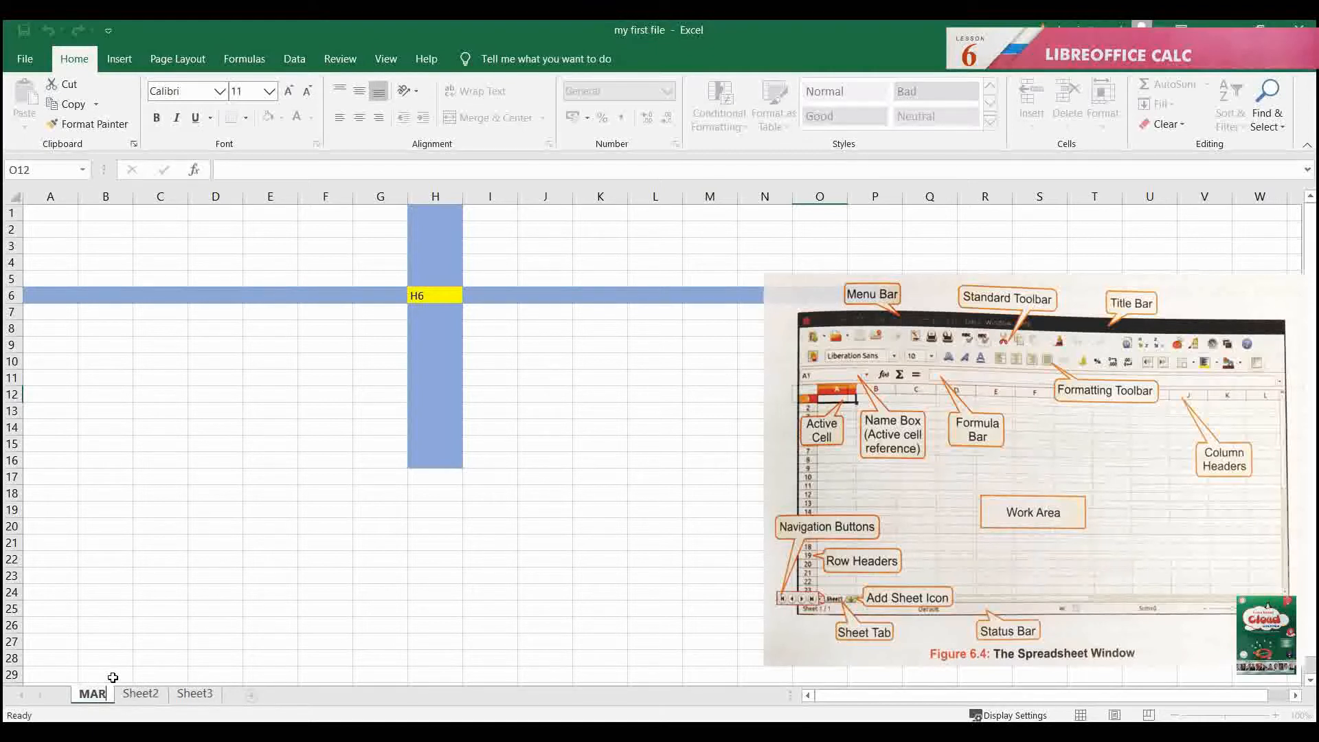
{"action": "type", "text": "KSH"}
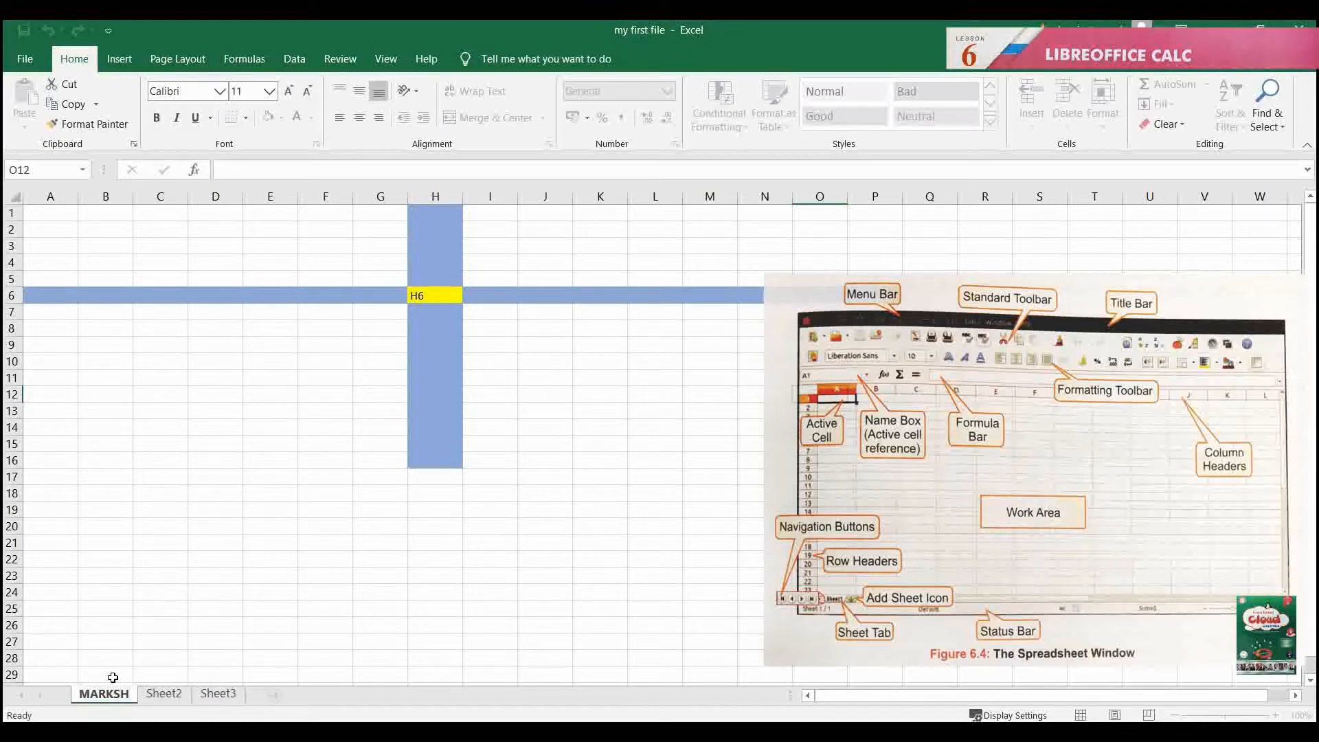
{"action": "type", "text": "EET"}
{"action": "left_click", "coordinate": [113, 673]}
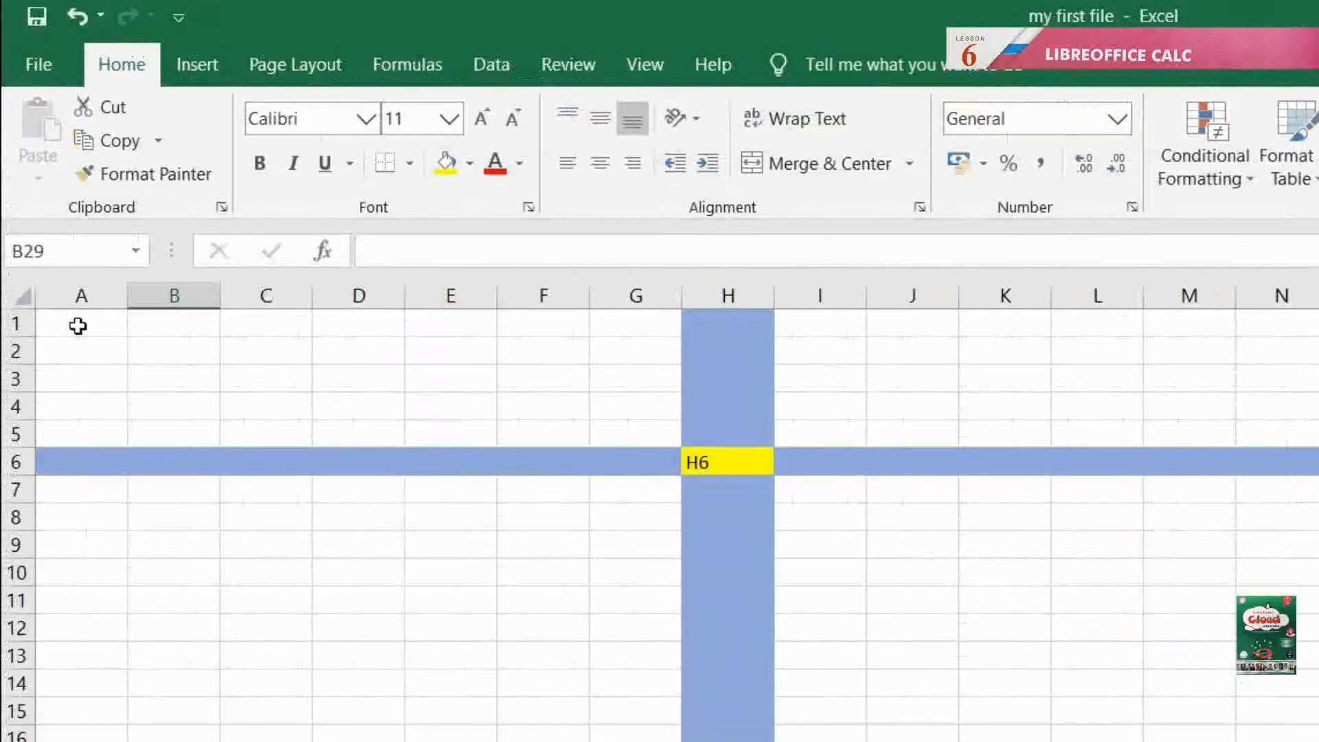
Step: Remove the fill color from all cells of the work area, starting at A1
{"action": "left_click_drag", "start_coordinate": [43, 213], "coordinate": [817, 510]}
{"action": "left_click_drag", "start_coordinate": [1305, 735], "coordinate": [1318, 739]}
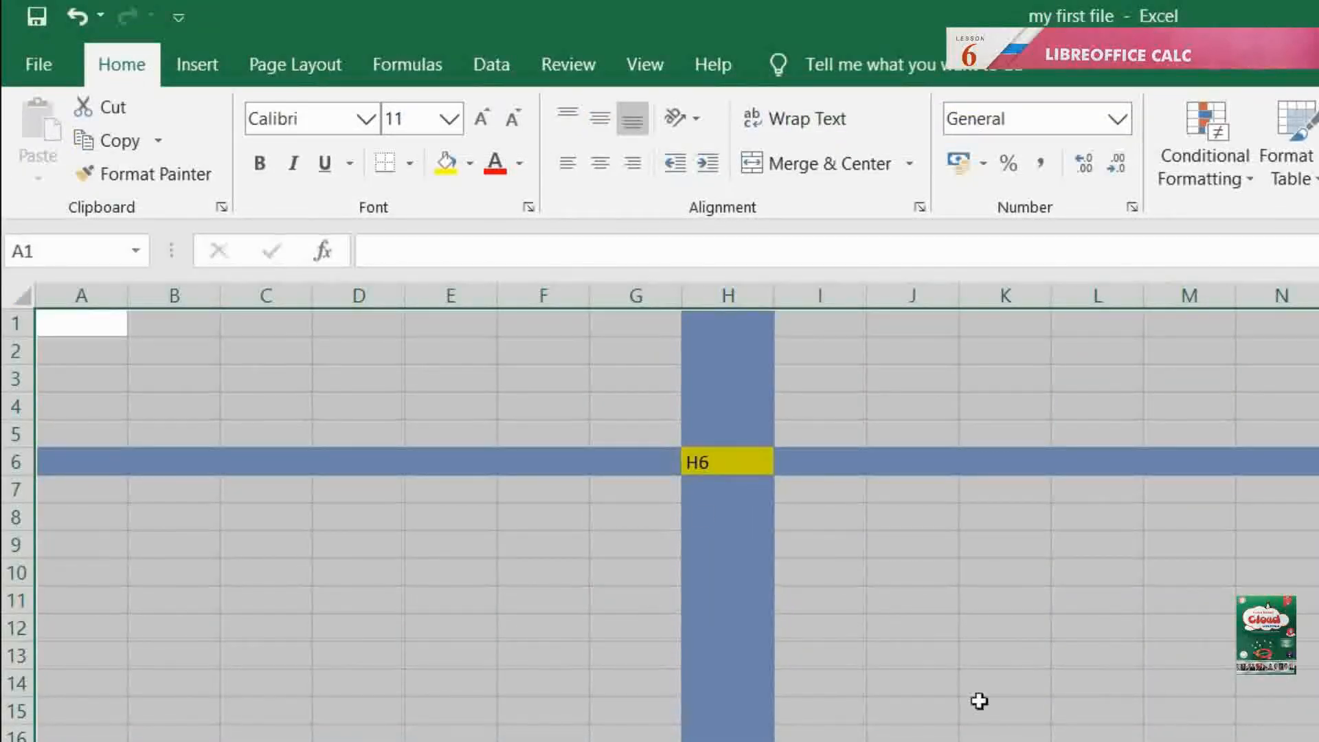
{"action": "left_click", "coordinate": [408, 165]}
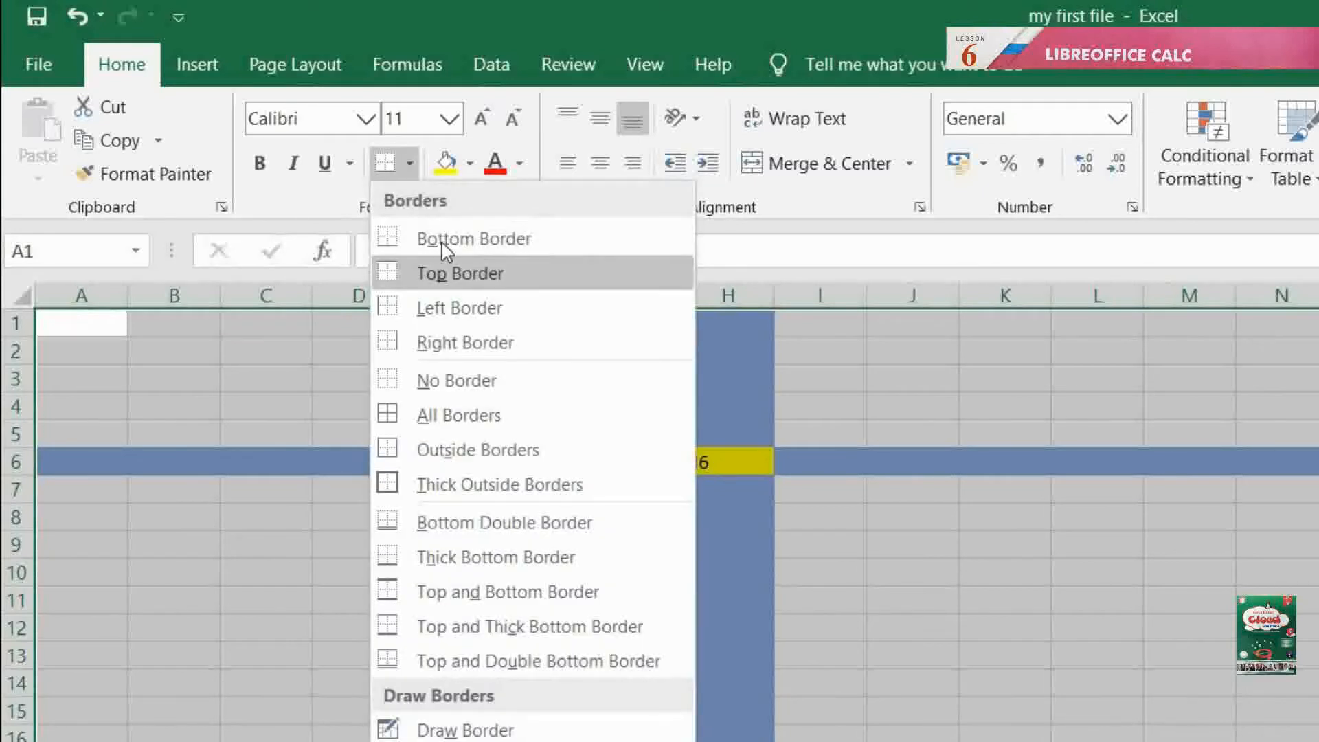
{"action": "left_click", "coordinate": [529, 272]}
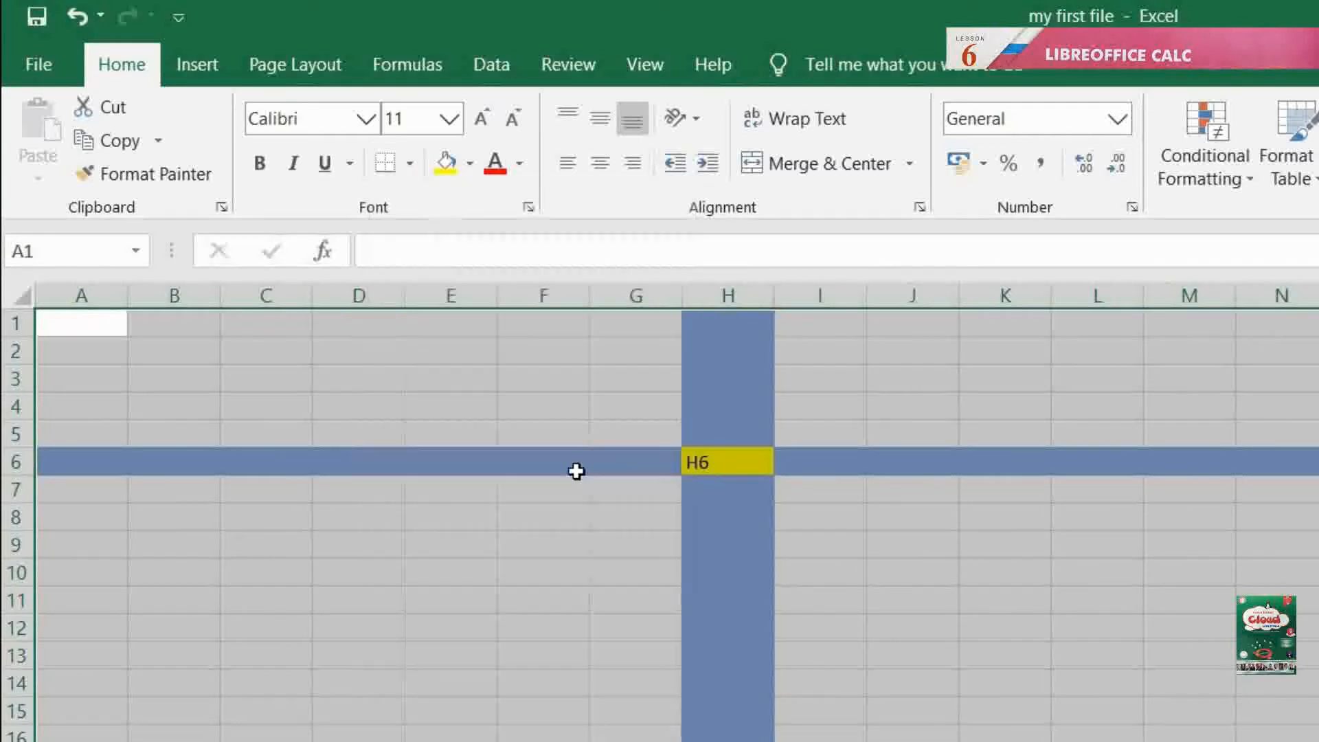
{"action": "left_click", "coordinate": [409, 164]}
{"action": "left_click", "coordinate": [467, 160]}
{"action": "left_click", "coordinate": [469, 162]}
{"action": "left_click", "coordinate": [514, 416]}
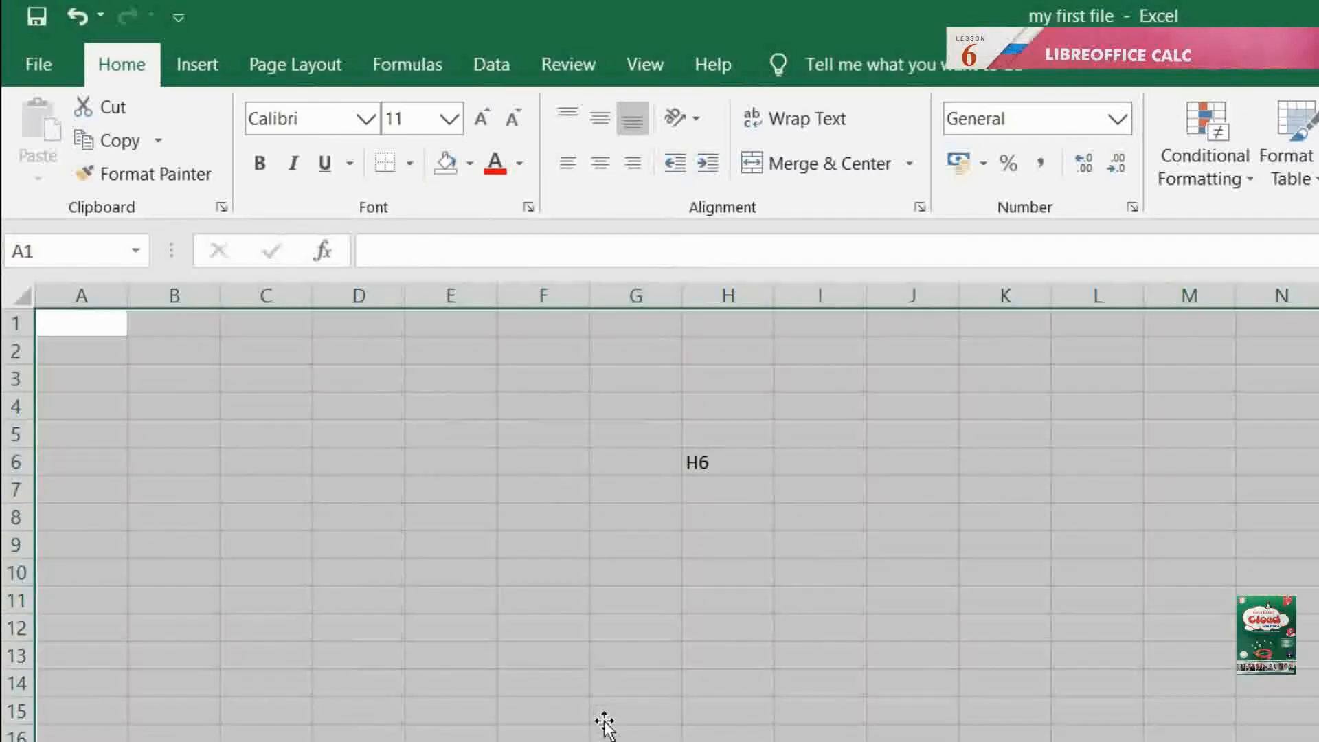
Step: Delete the text in cell H6
{"action": "left_click", "coordinate": [603, 719]}
{"action": "left_click", "coordinate": [706, 465]}
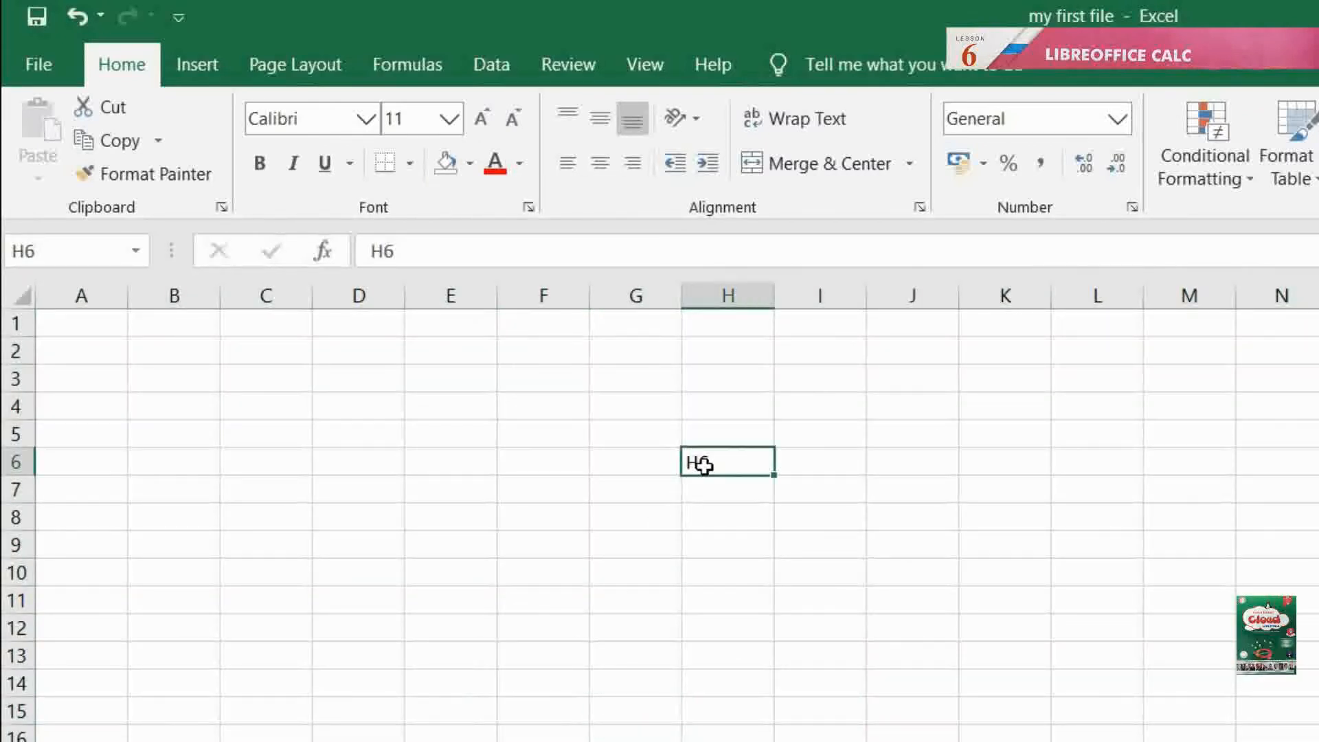
{"action": "key", "text": "Delete"}
Step: Enter the headings NAME, HINDI and MATHEMATICS in cells A1 to C1
{"action": "left_click", "coordinate": [86, 329]}
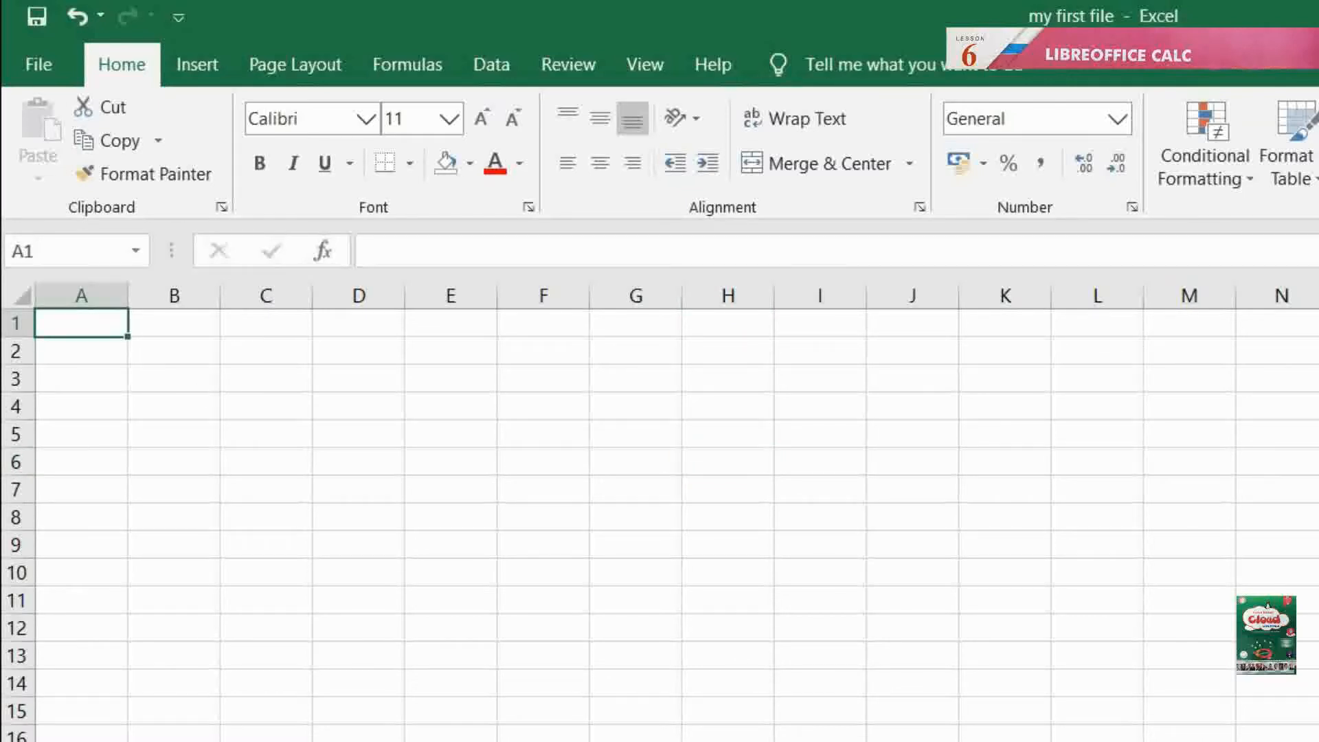
{"action": "type", "text": "NM"}
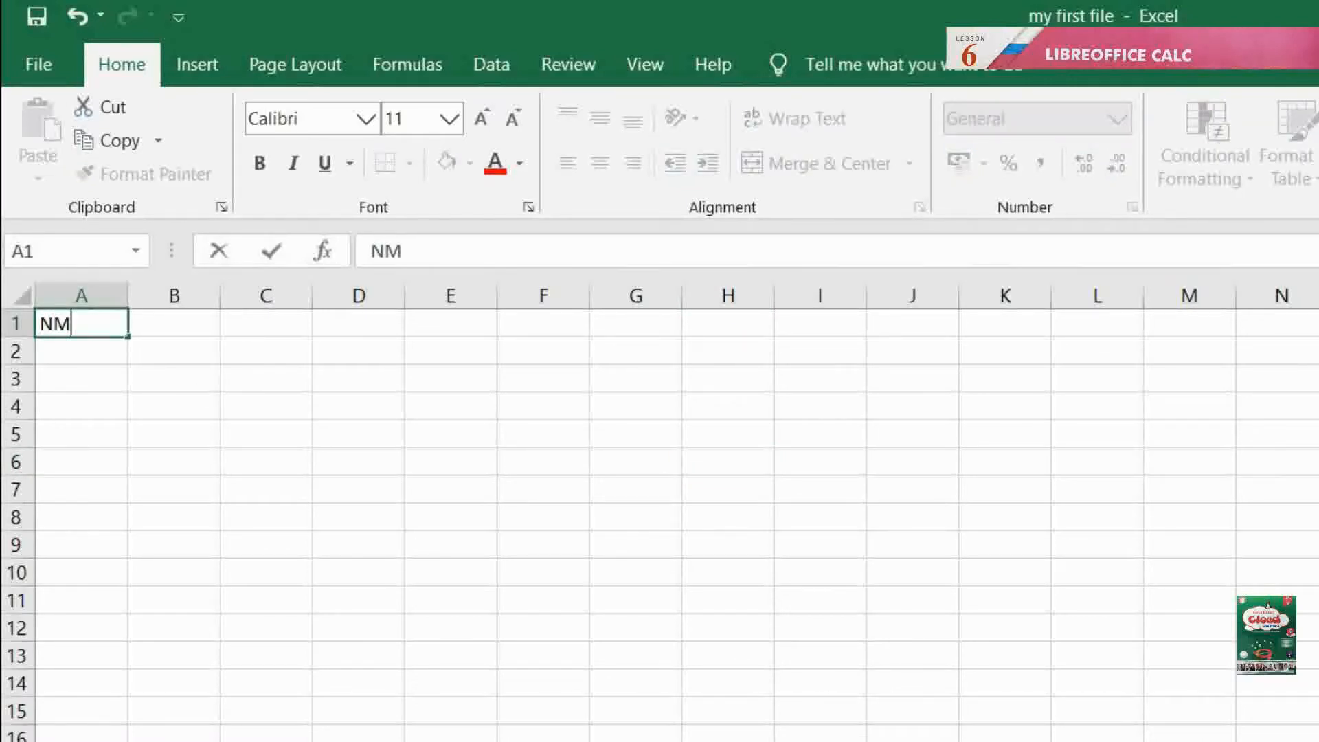
{"action": "key", "text": "BackSpace"}
{"action": "type", "text": "AME"}
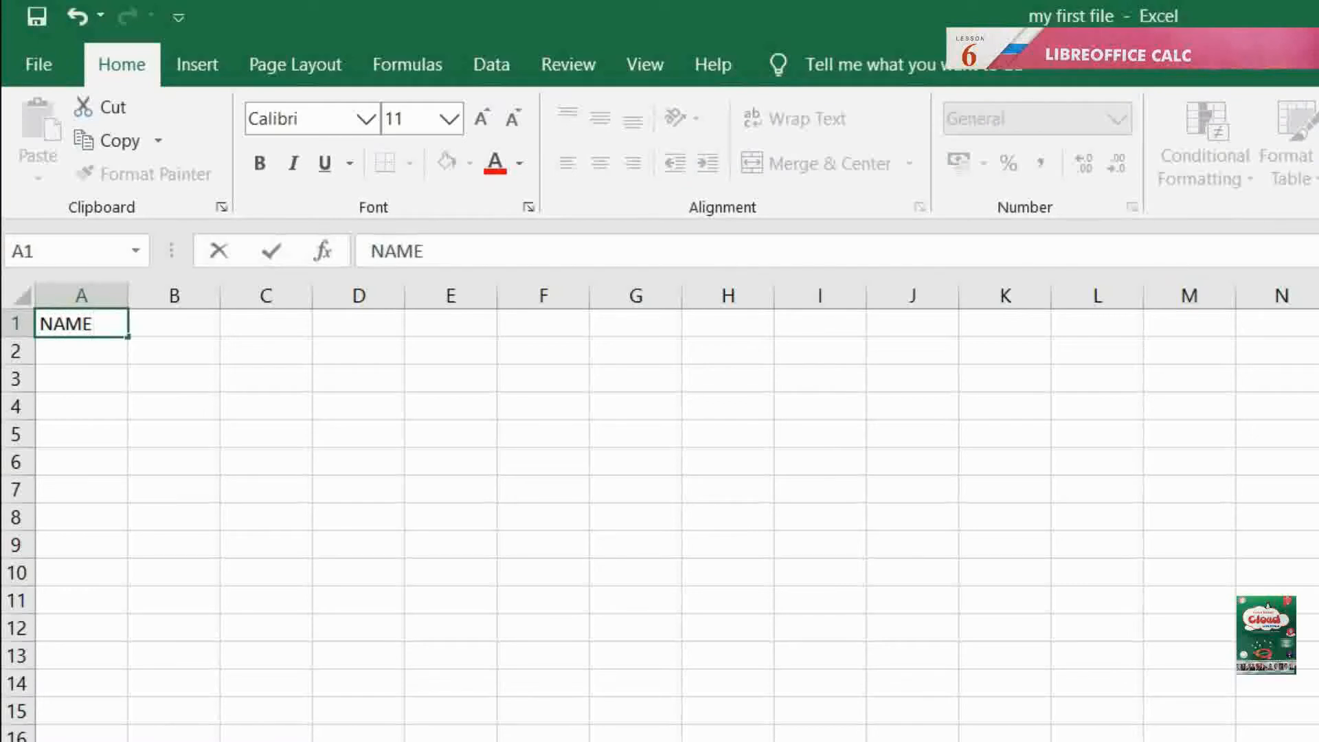
{"action": "key", "text": "Tab"}
{"action": "type", "text": "HINDI"}
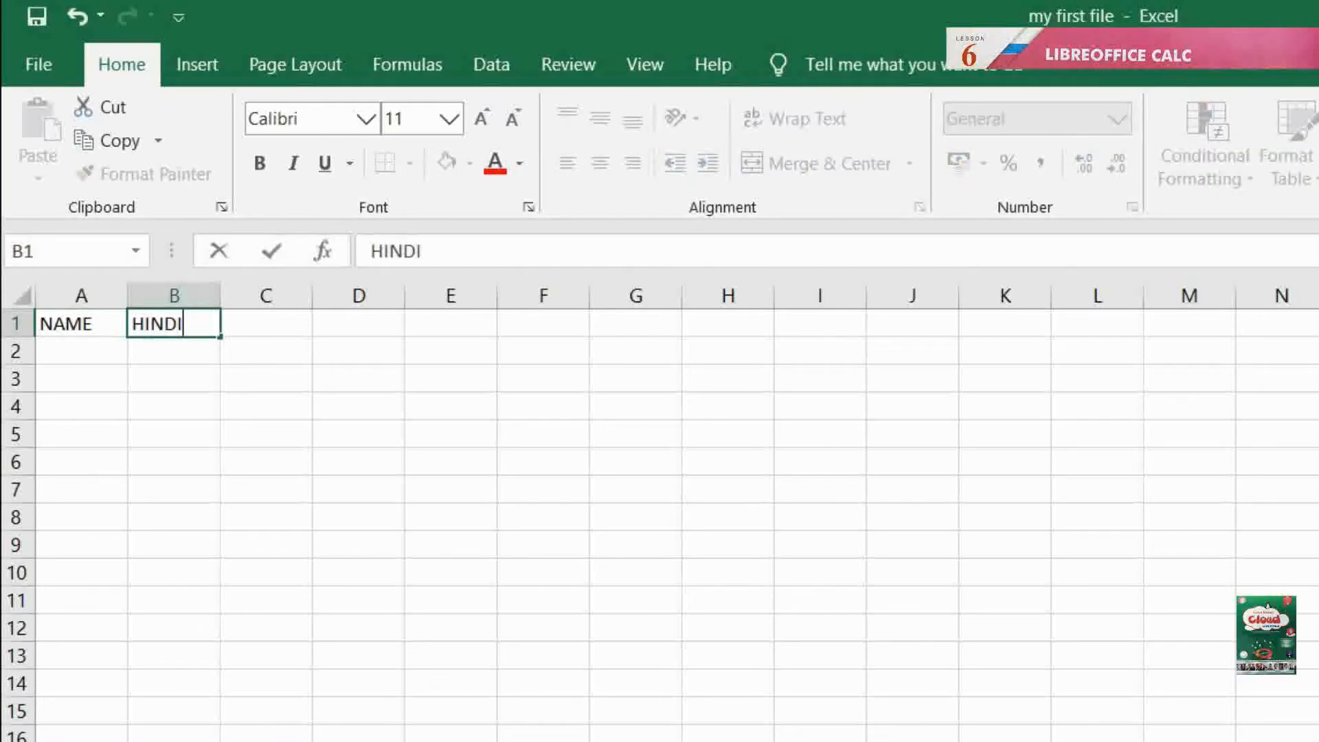
{"action": "key", "text": "Tab"}
{"action": "type", "text": "MATH"}
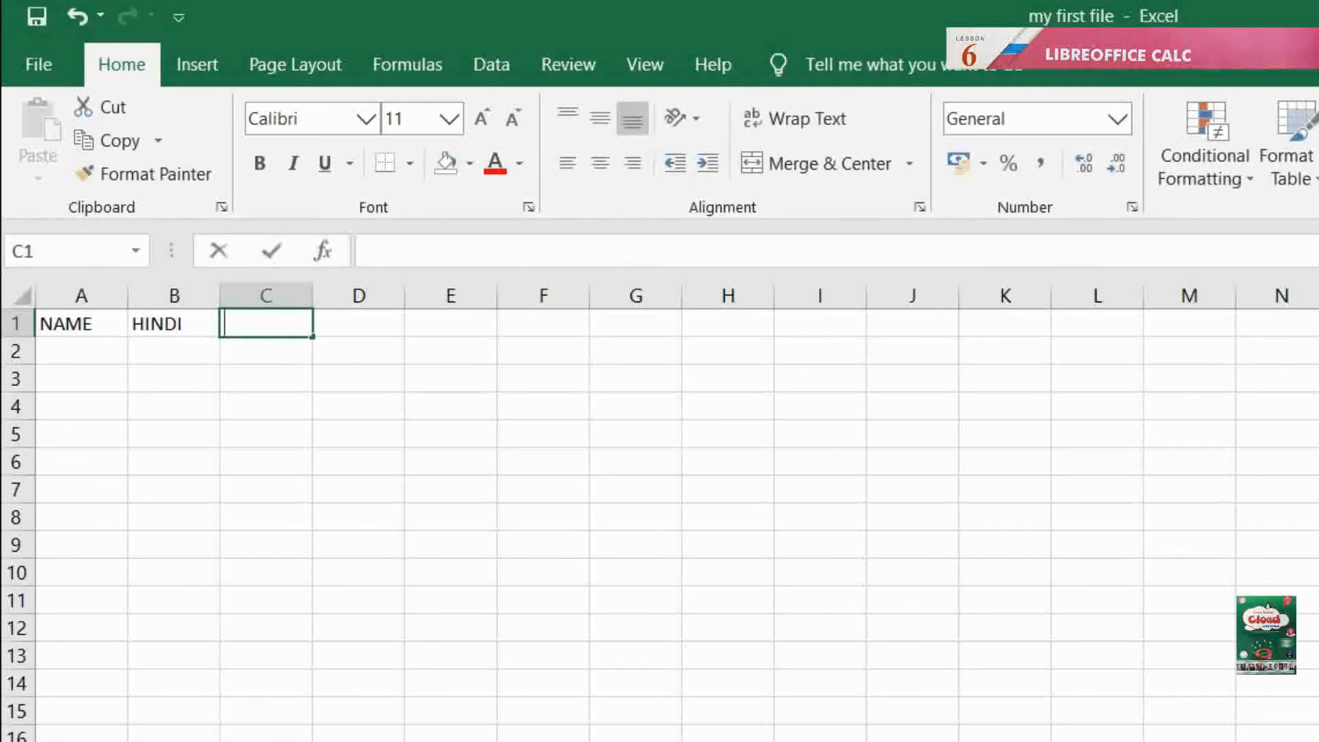
{"action": "type", "text": "E"}
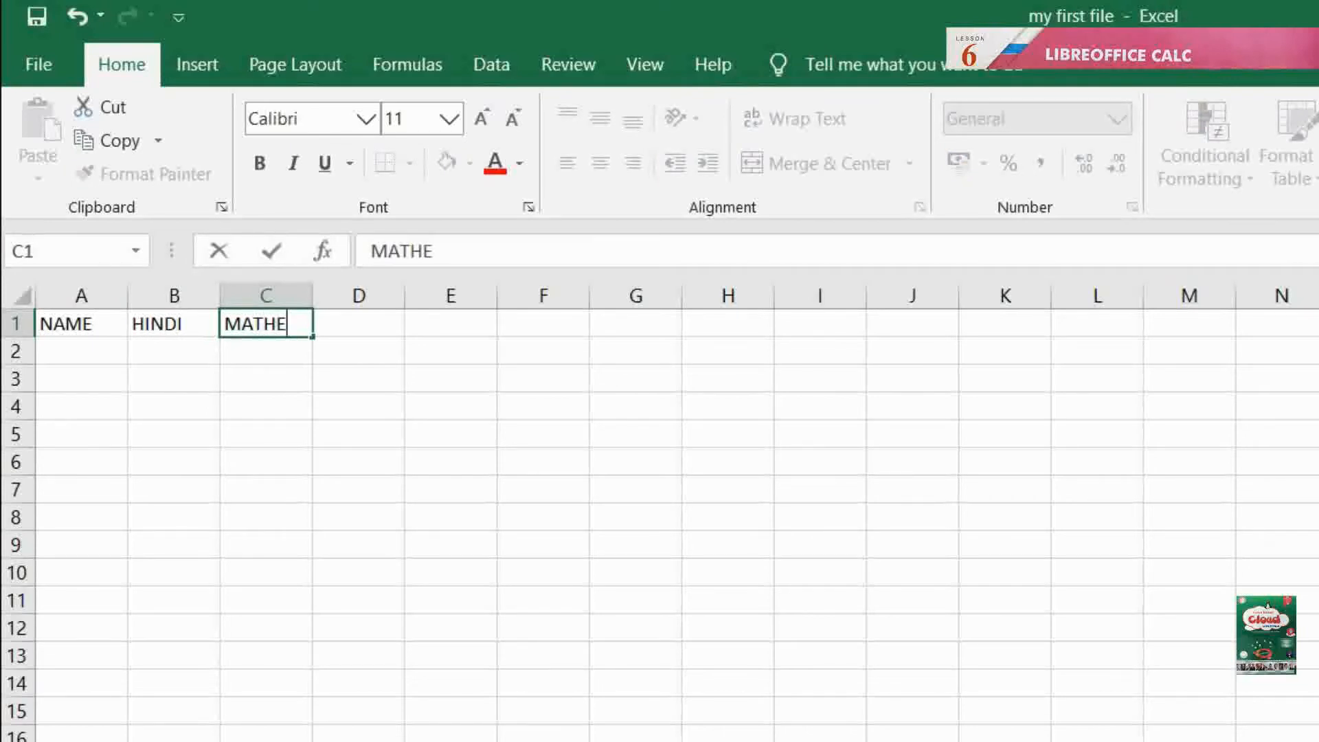
{"action": "type", "text": "MATICS"}
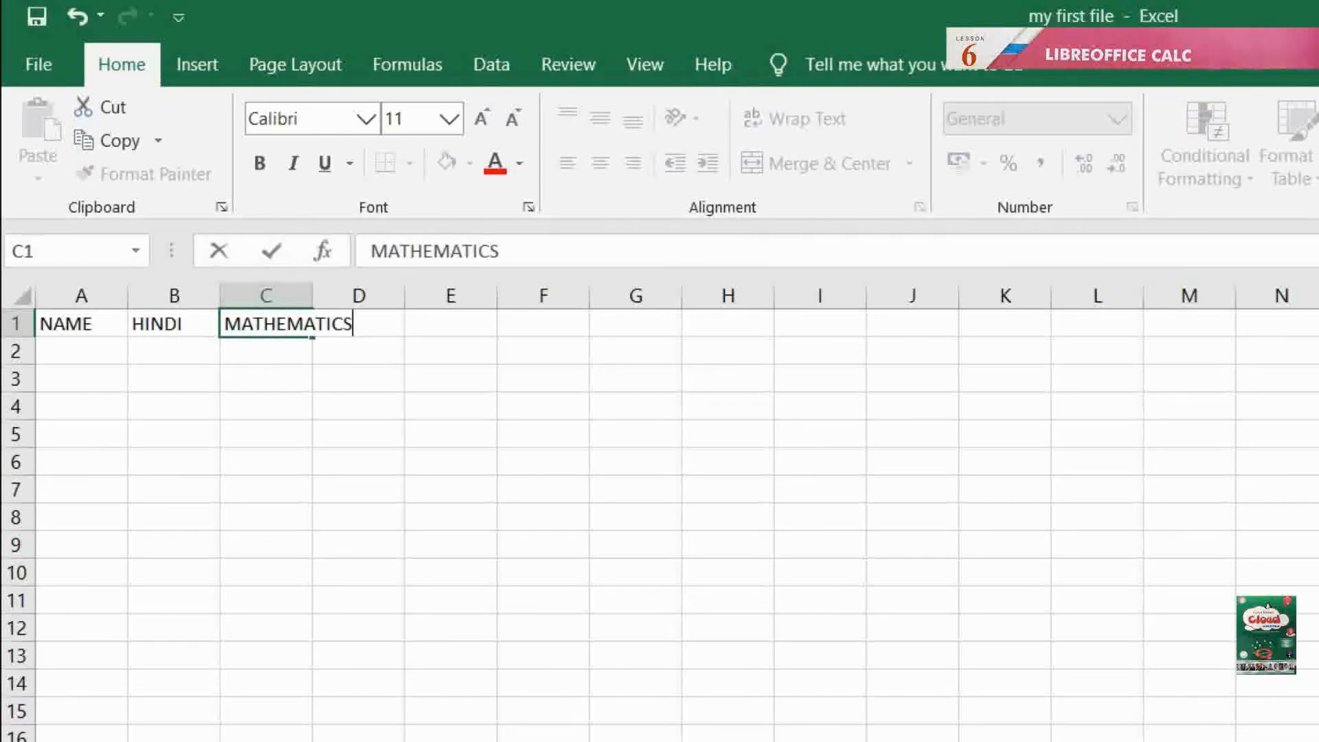
{"action": "key", "text": "Tab"}
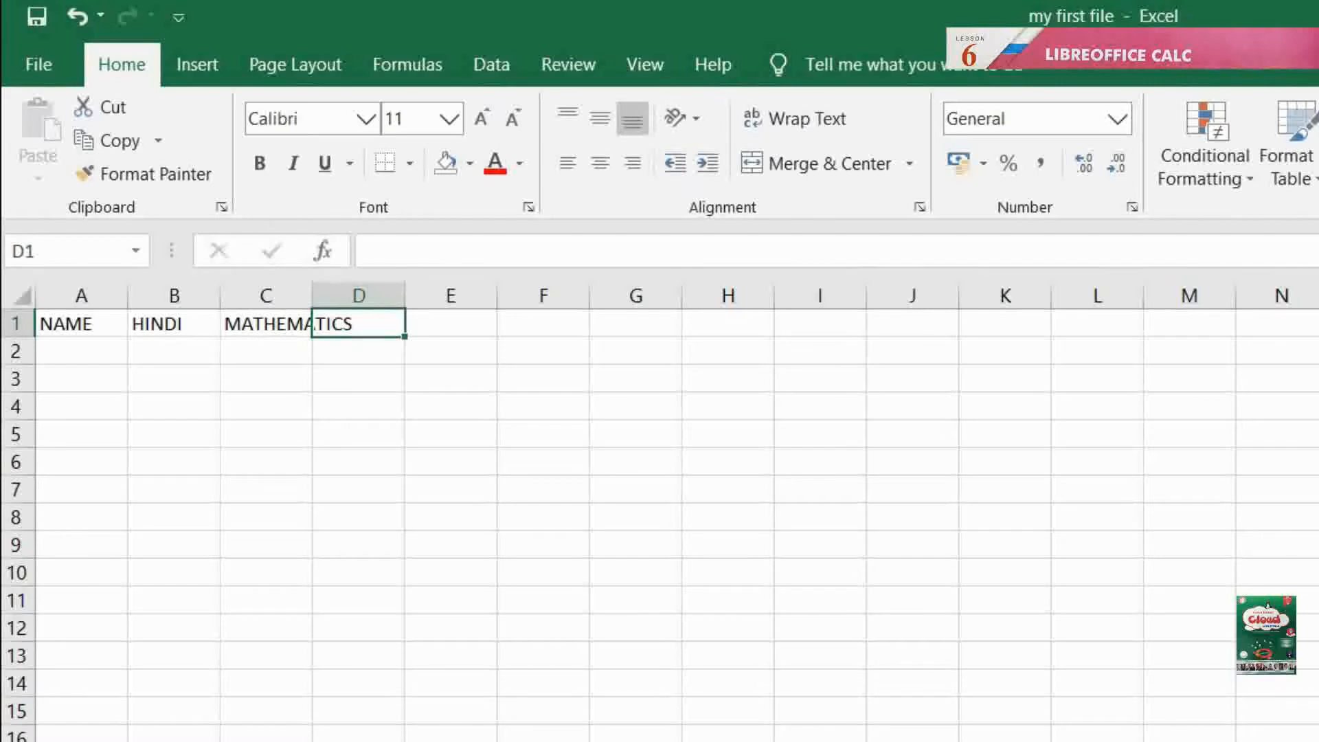
Step: Enter the headings SCIENCE, ENGLISH and COMPUTER in cells D1 to F1
{"action": "type", "text": "SCIENCE"}
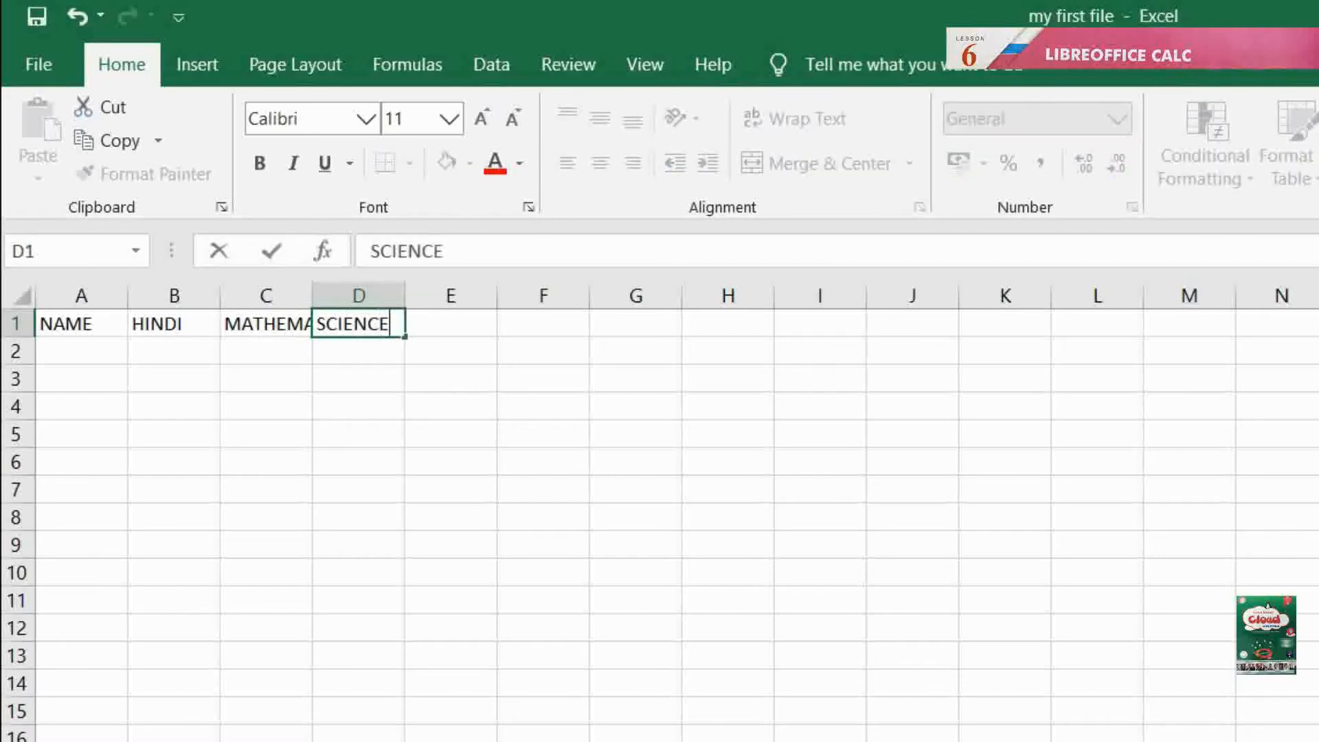
{"action": "key", "text": "Tab"}
{"action": "type", "text": "EN"}
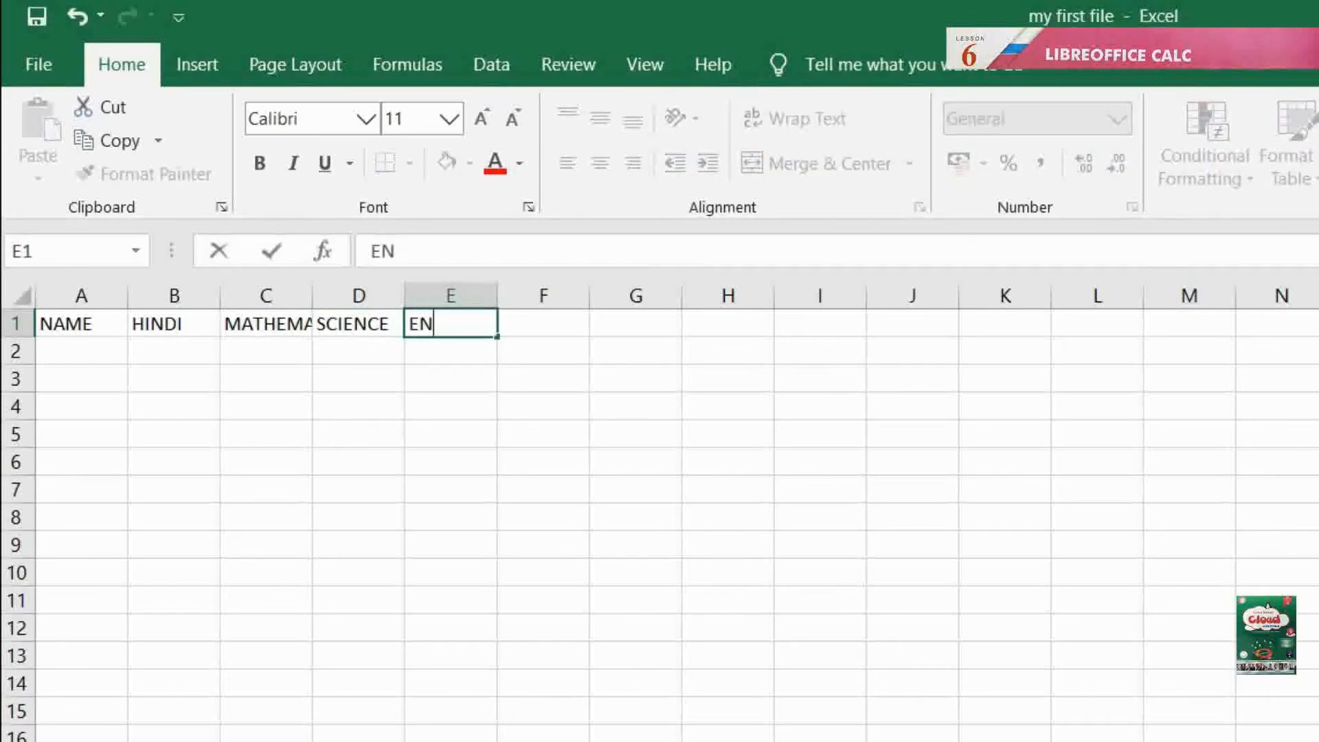
{"action": "type", "text": "GLISH"}
{"action": "key", "text": "Tab"}
{"action": "type", "text": "COMPUTER"}
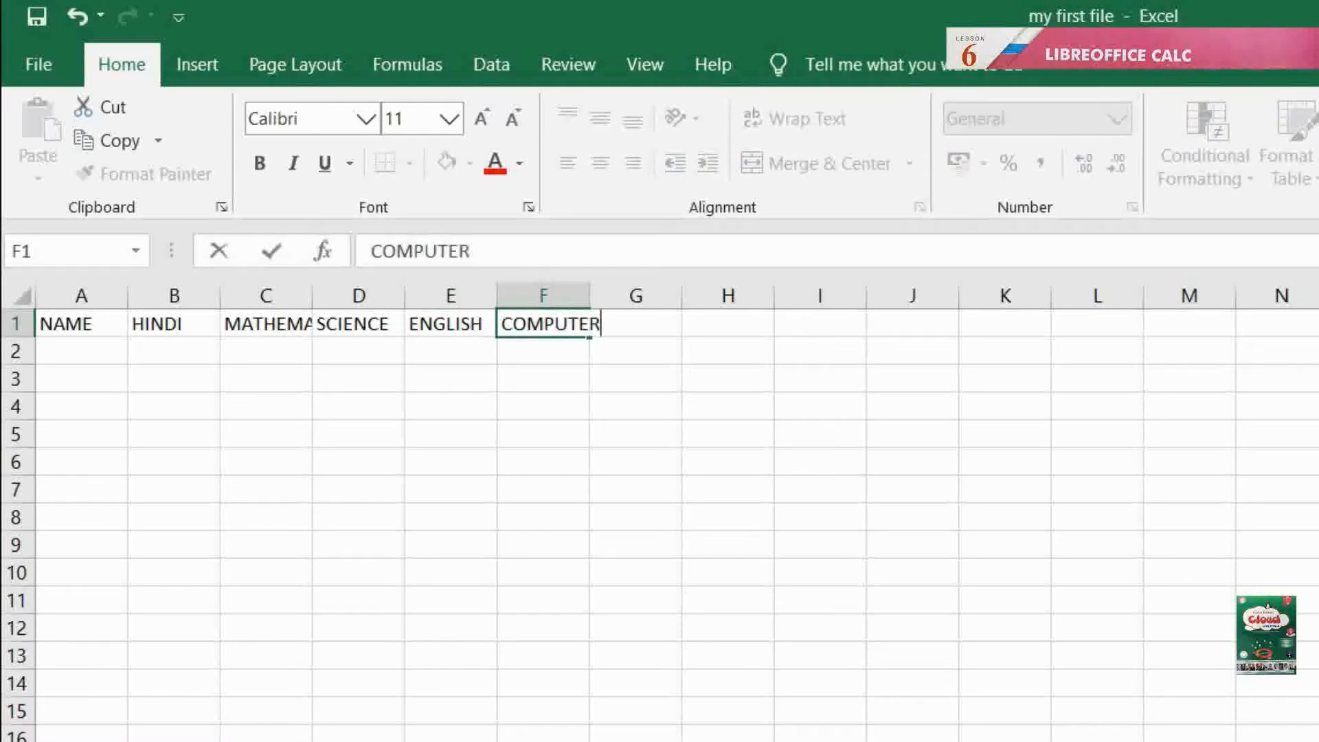
{"action": "left_click", "coordinate": [715, 525]}
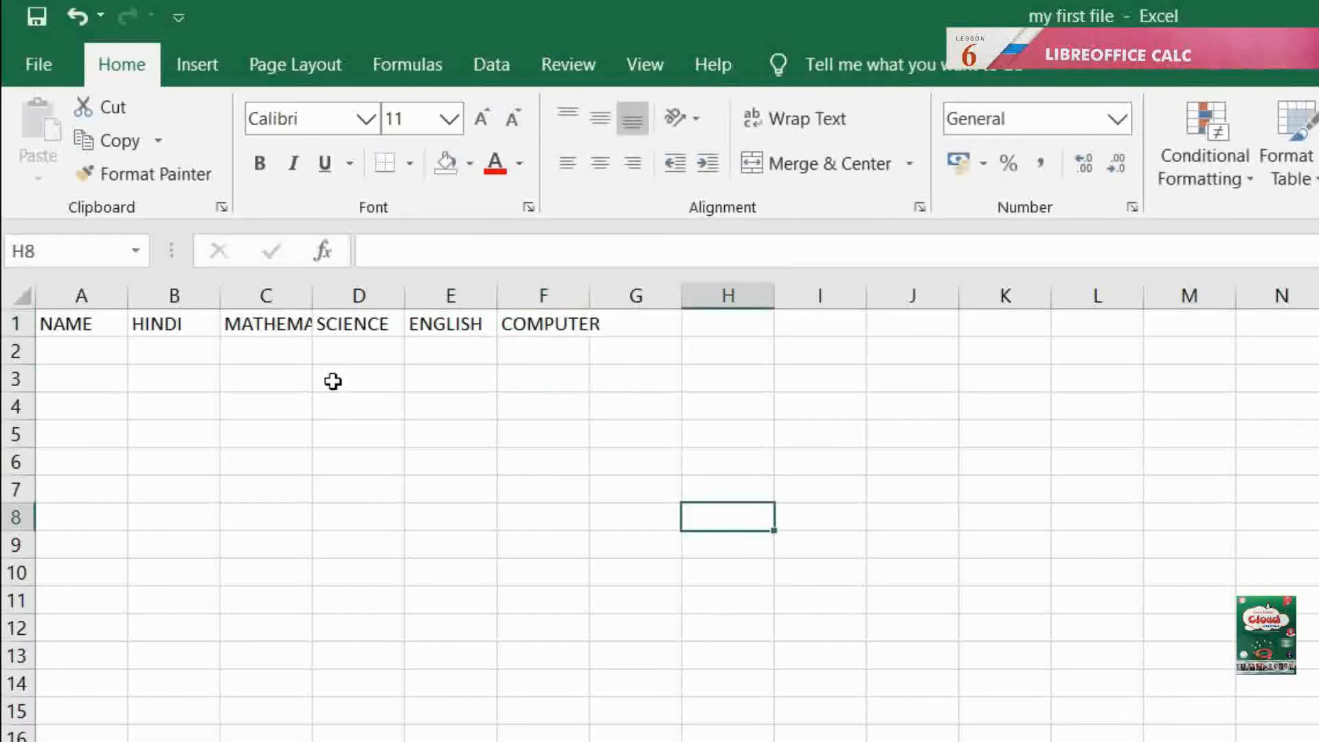
Step: Autofit the widths of columns C, F and E to their MATHEMATICS, COMPUTER and ENGLISH headings
{"action": "double_click", "coordinate": [313, 296]}
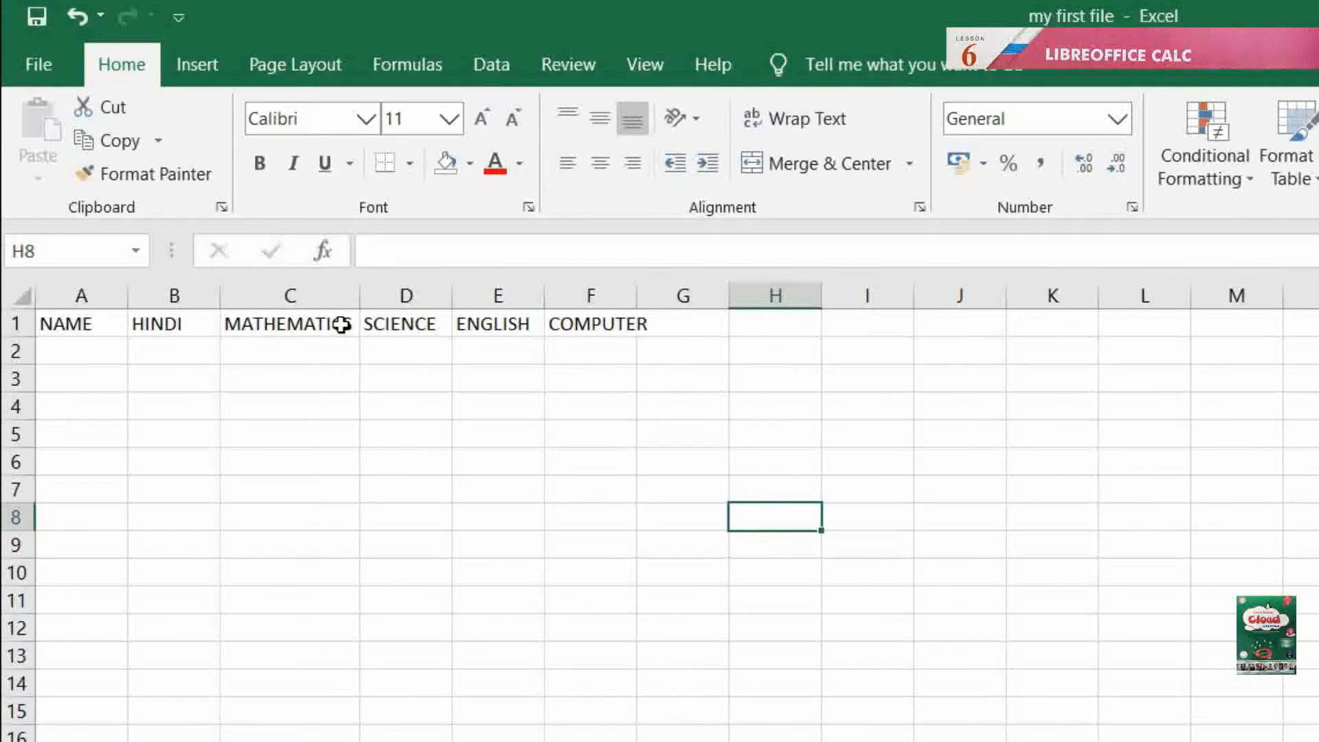
{"action": "double_click", "coordinate": [636, 289]}
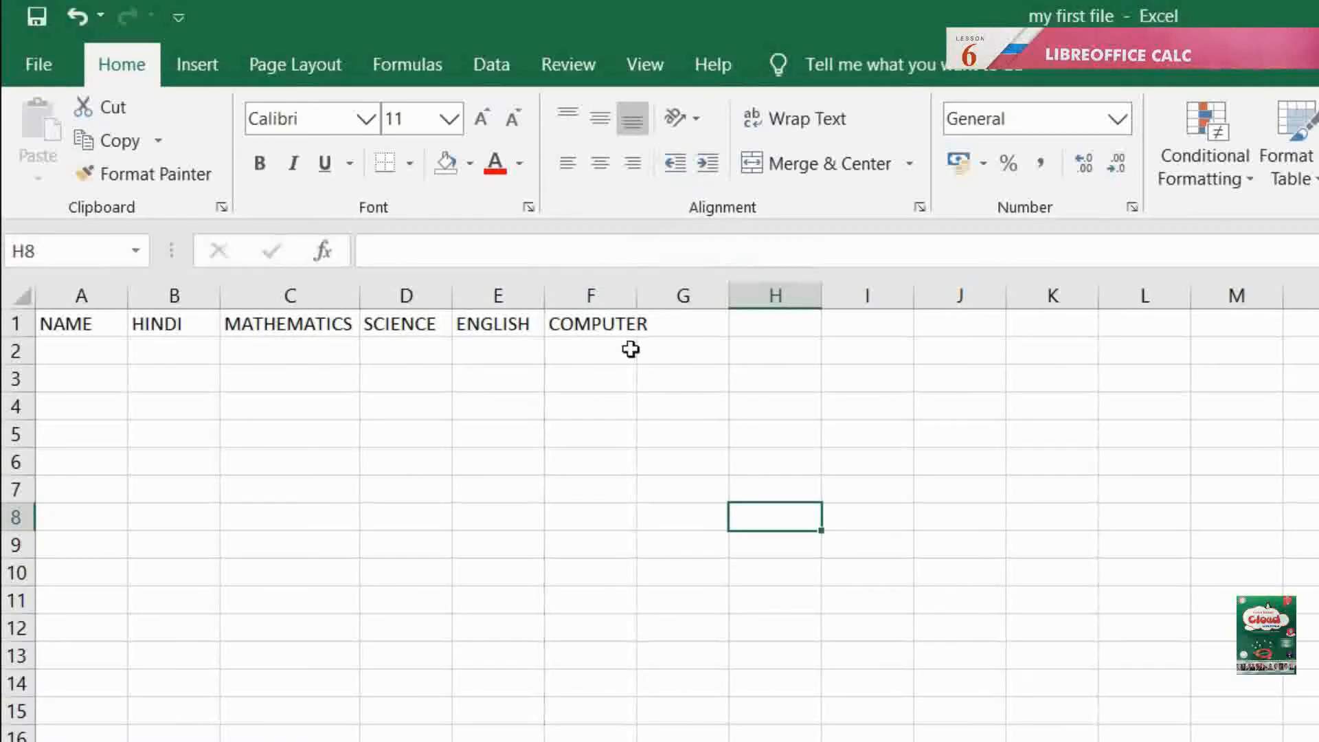
{"action": "double_click", "coordinate": [544, 292]}
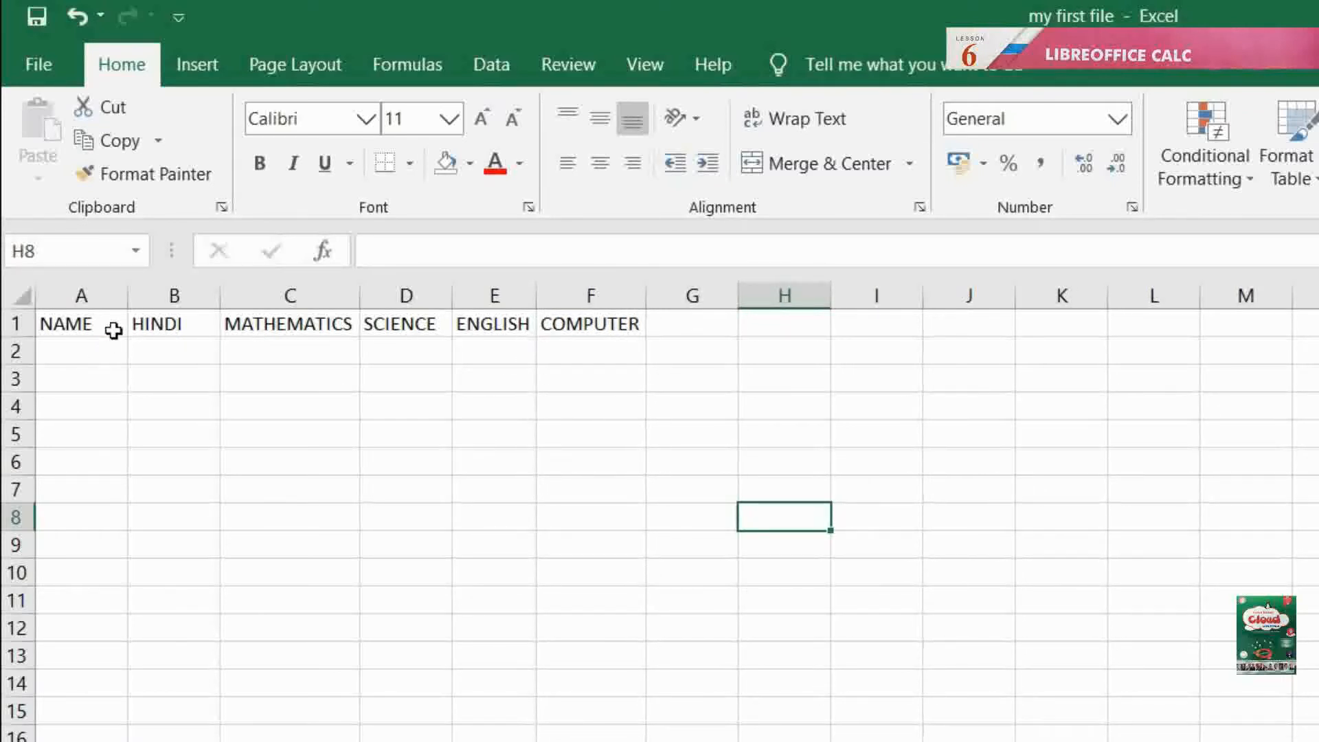
Step: Enter the headings TOTAL in G1 and PERCENTAGE in H1, and autofit column H to its heading
{"action": "left_click", "coordinate": [692, 324]}
{"action": "left_click", "coordinate": [703, 284]}
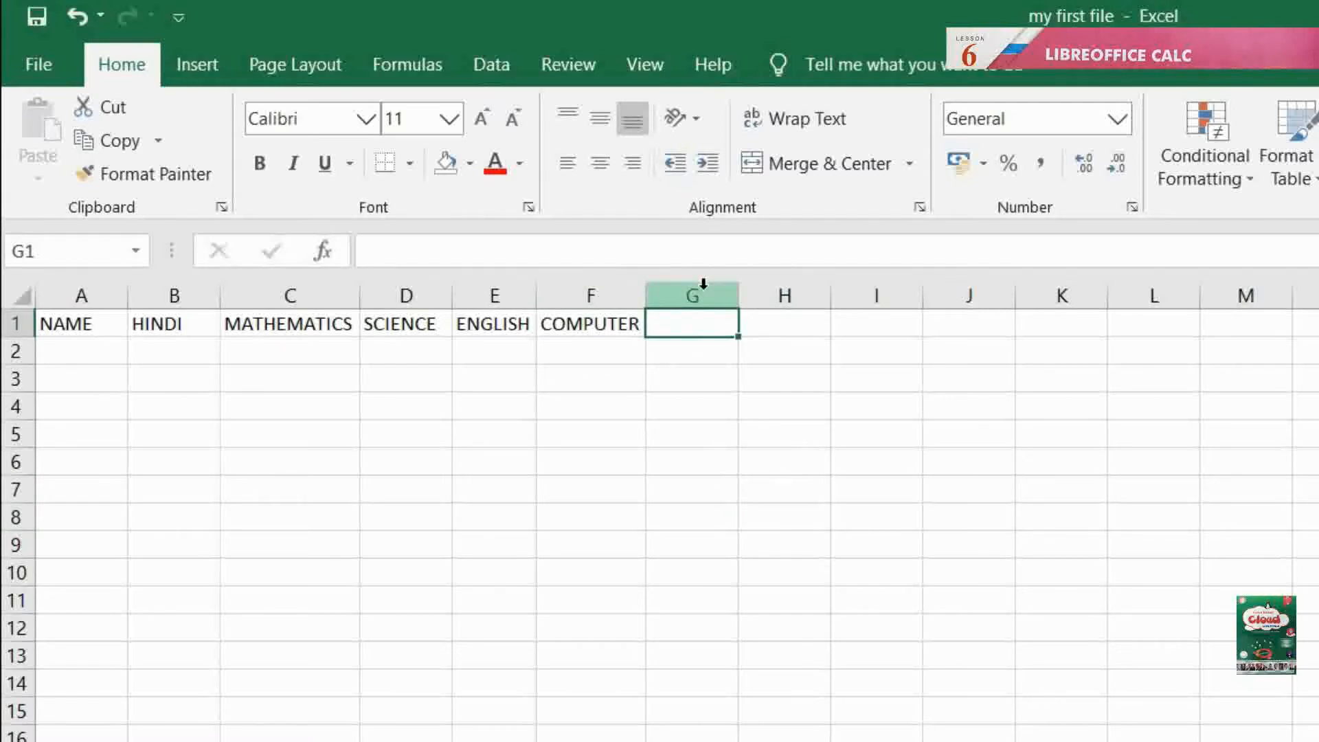
{"action": "type", "text": "TOTAL"}
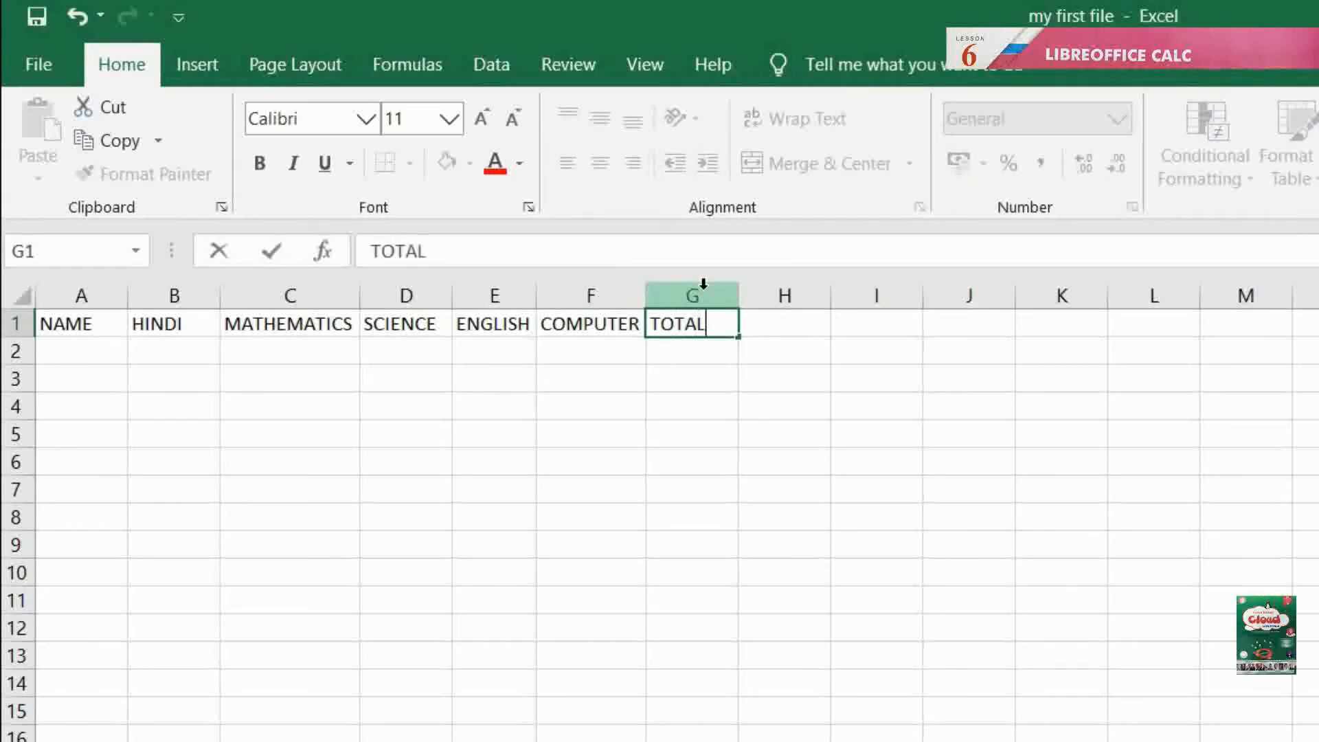
{"action": "left_click", "coordinate": [772, 325]}
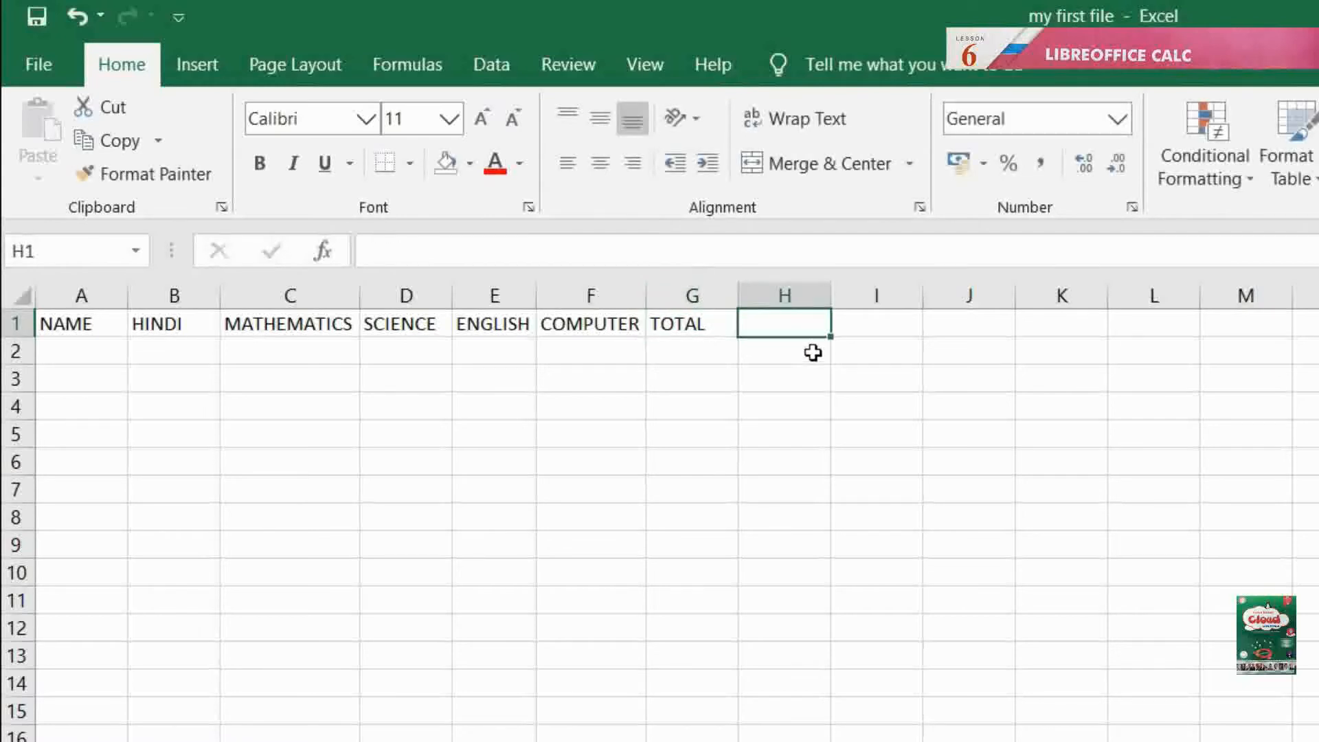
{"action": "type", "text": "PERCE"}
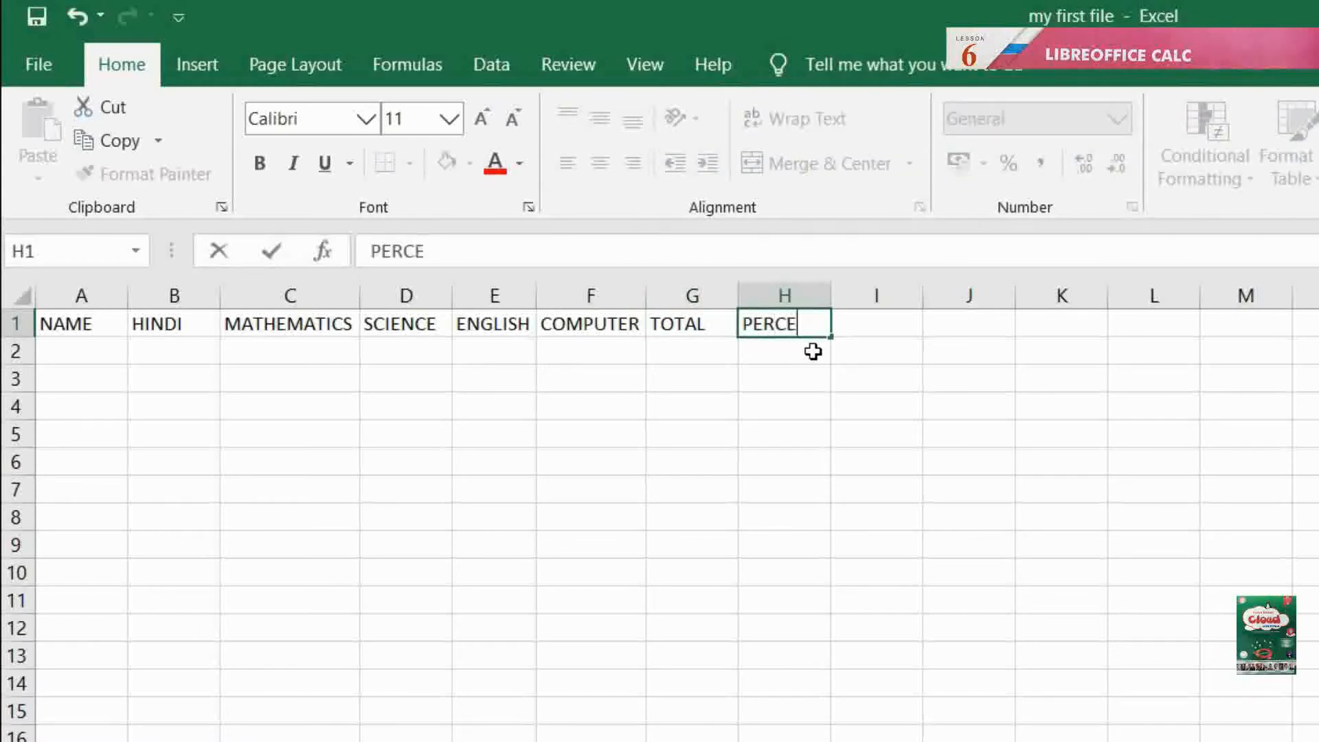
{"action": "type", "text": "NTAGE"}
{"action": "left_click_drag", "start_coordinate": [823, 457], "coordinate": [917, 456]}
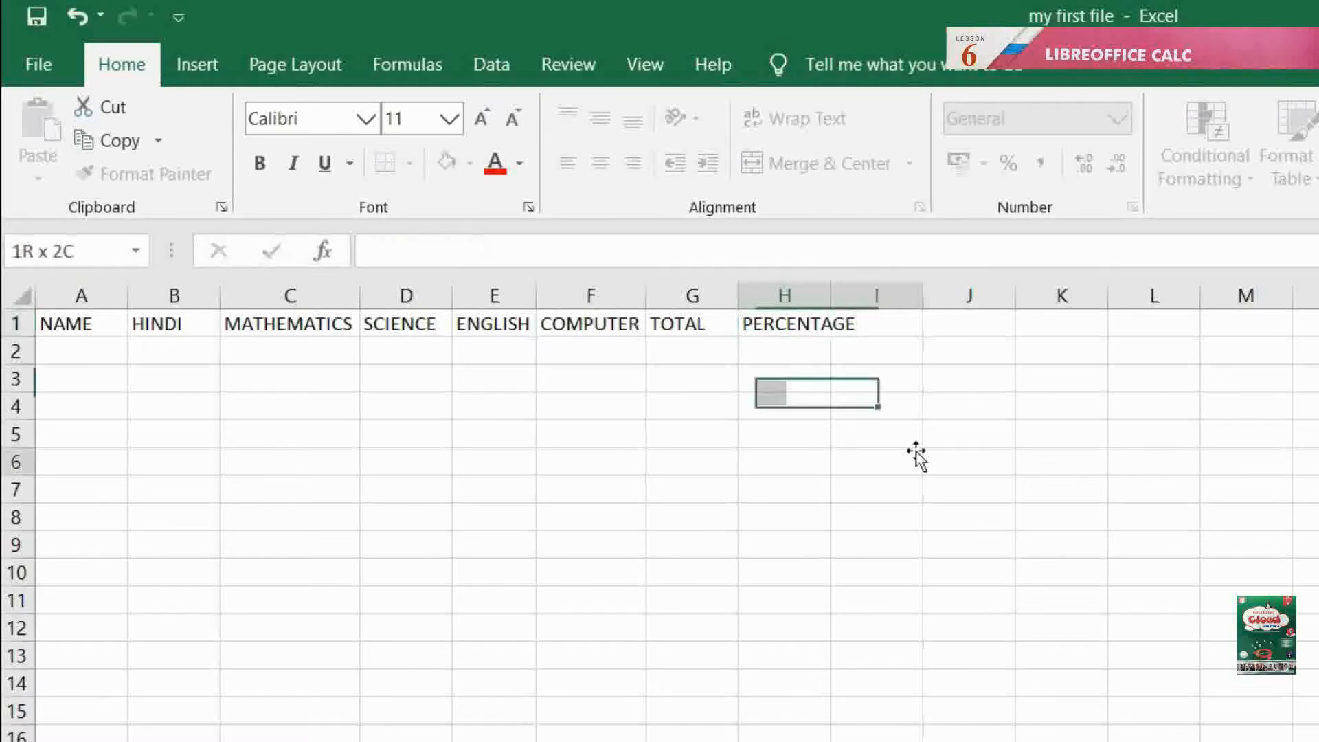
{"action": "double_click", "coordinate": [827, 288]}
{"action": "left_click", "coordinate": [660, 492]}
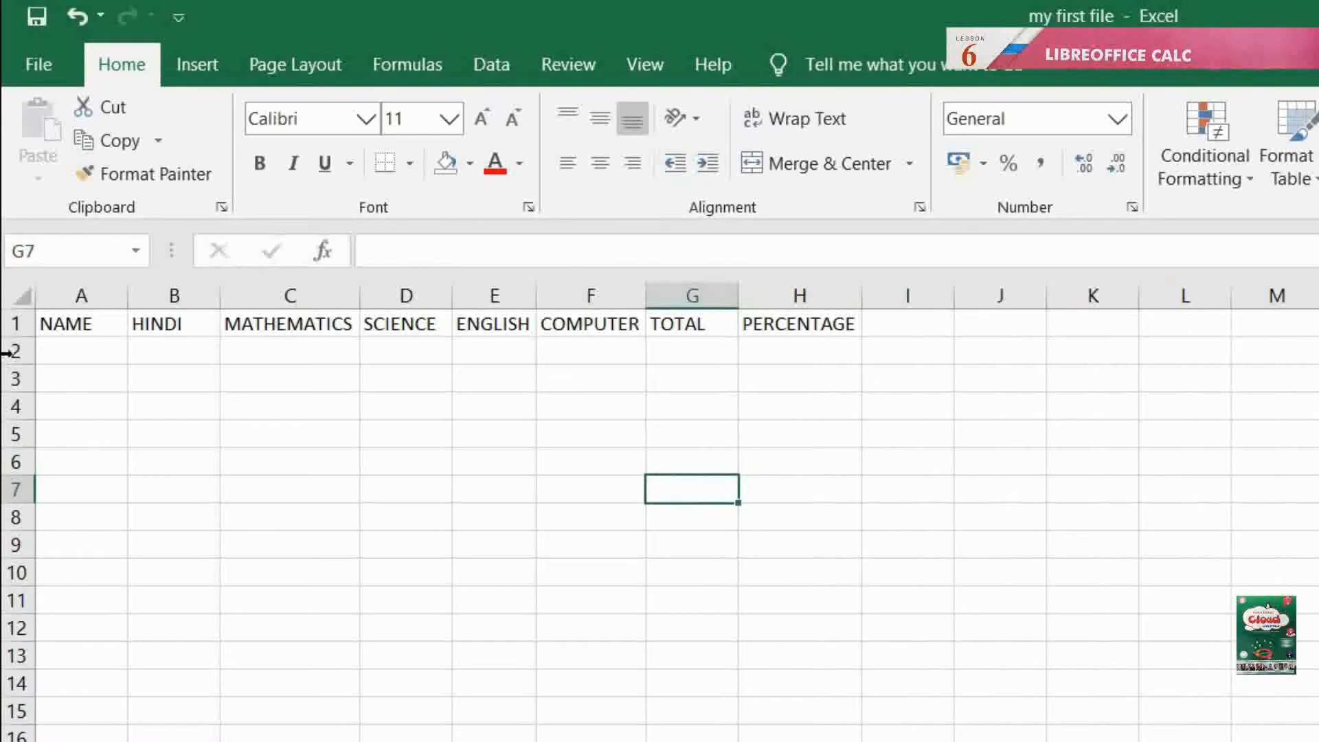
Step: Enter the first three students' names in cells A2 to A4 of the NAME column
{"action": "left_click", "coordinate": [52, 351]}
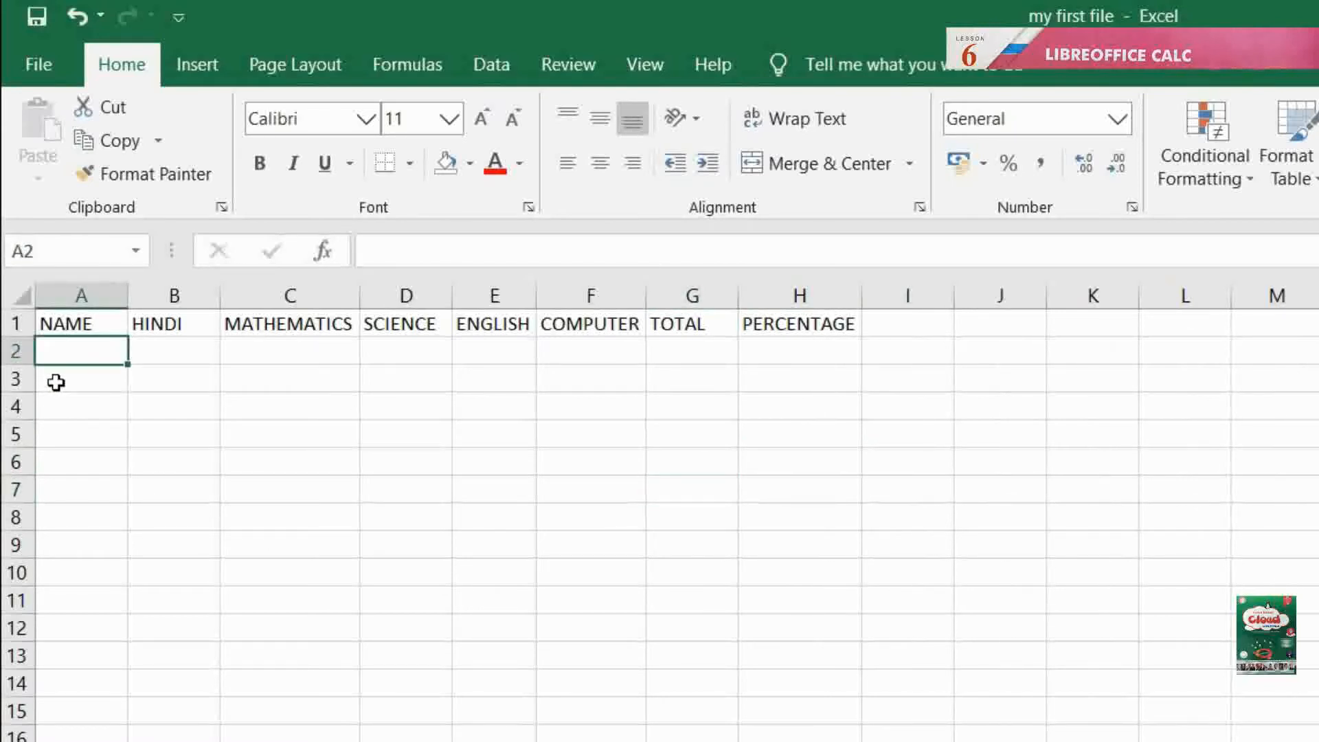
{"action": "type", "text": "AJAY"}
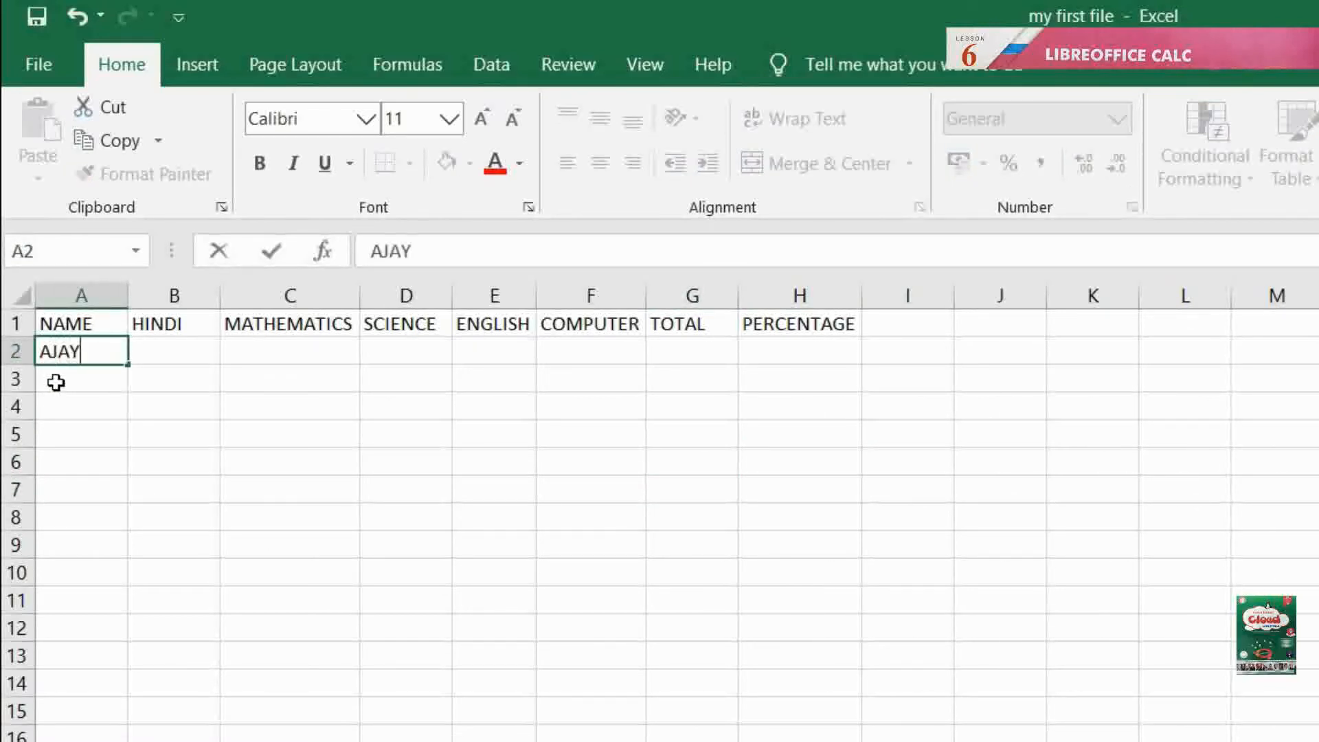
{"action": "key", "text": "Return"}
{"action": "type", "text": "JAI"}
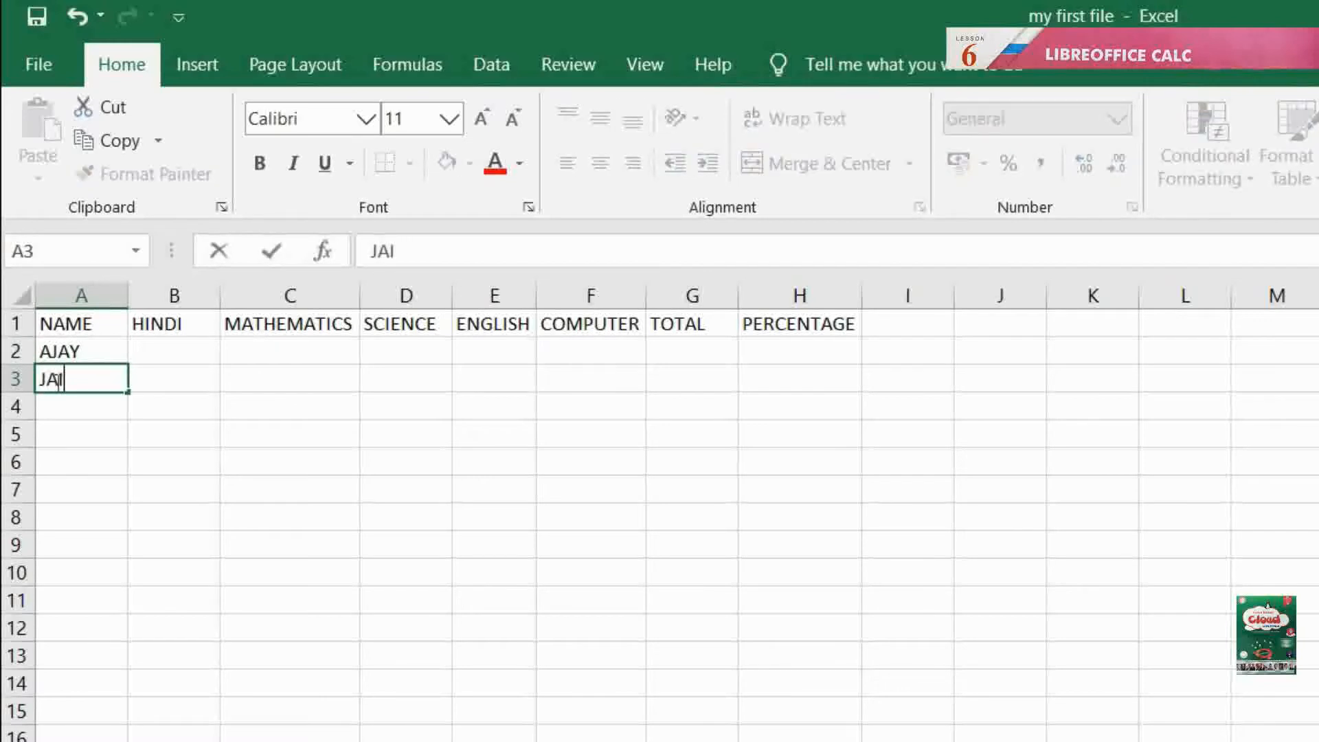
{"action": "key", "text": "Return"}
{"action": "type", "text": "VIJAY"}
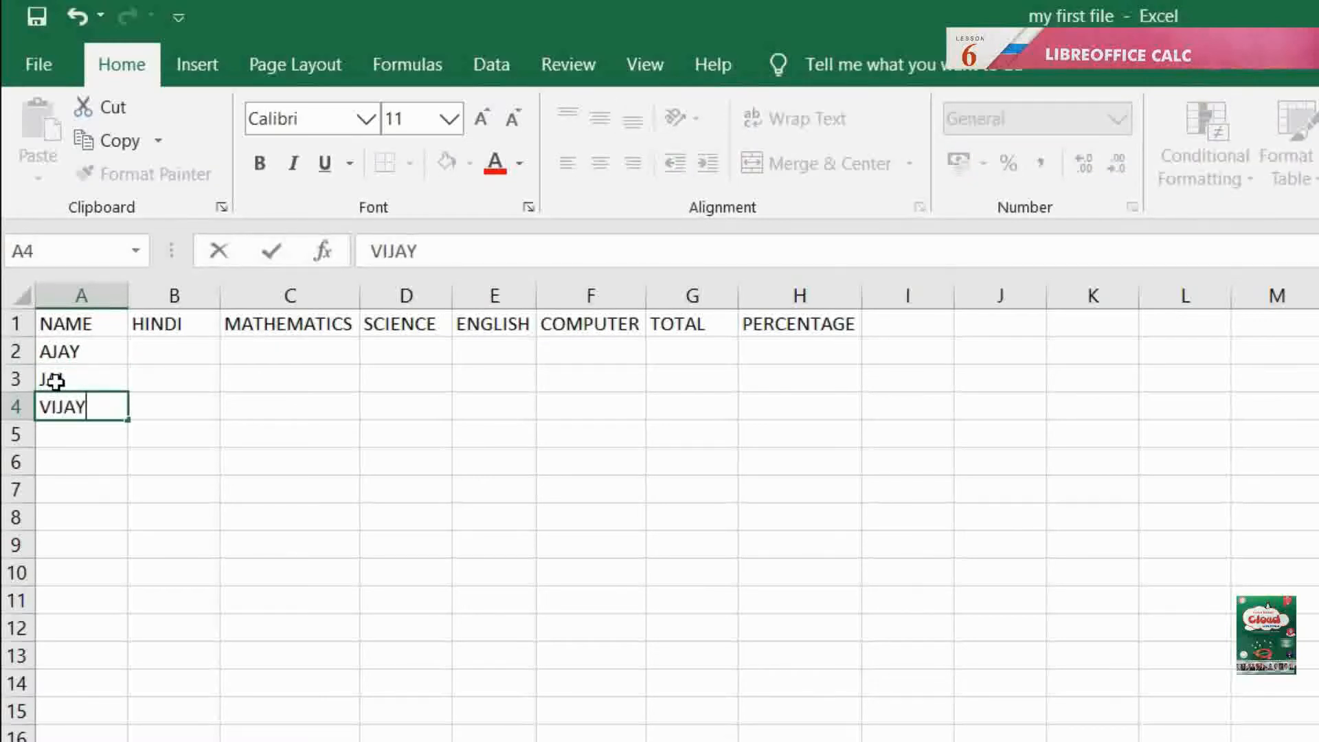
{"action": "key", "text": "Return"}
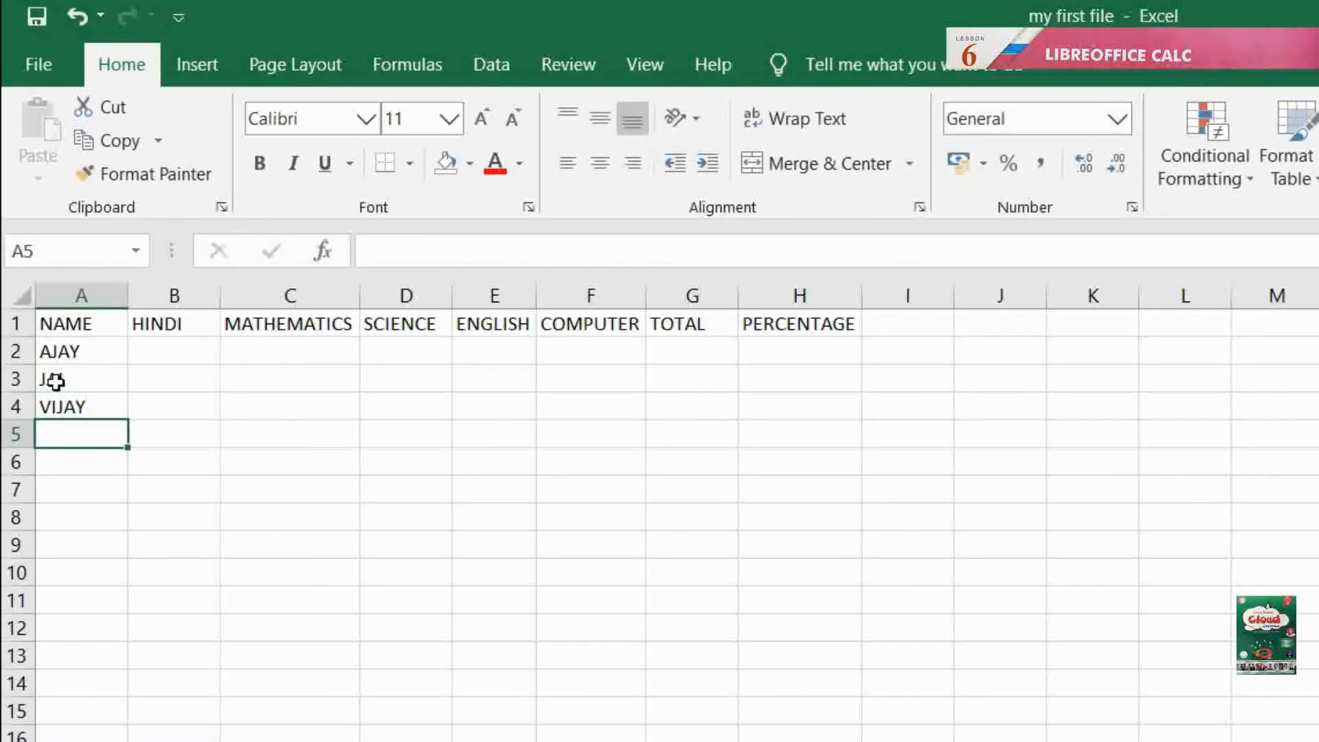
Step: Enter the fourth and fifth students' names in cells A5 and A6, and autofit column A to the longest name
{"action": "type", "text": "DHANAN"}
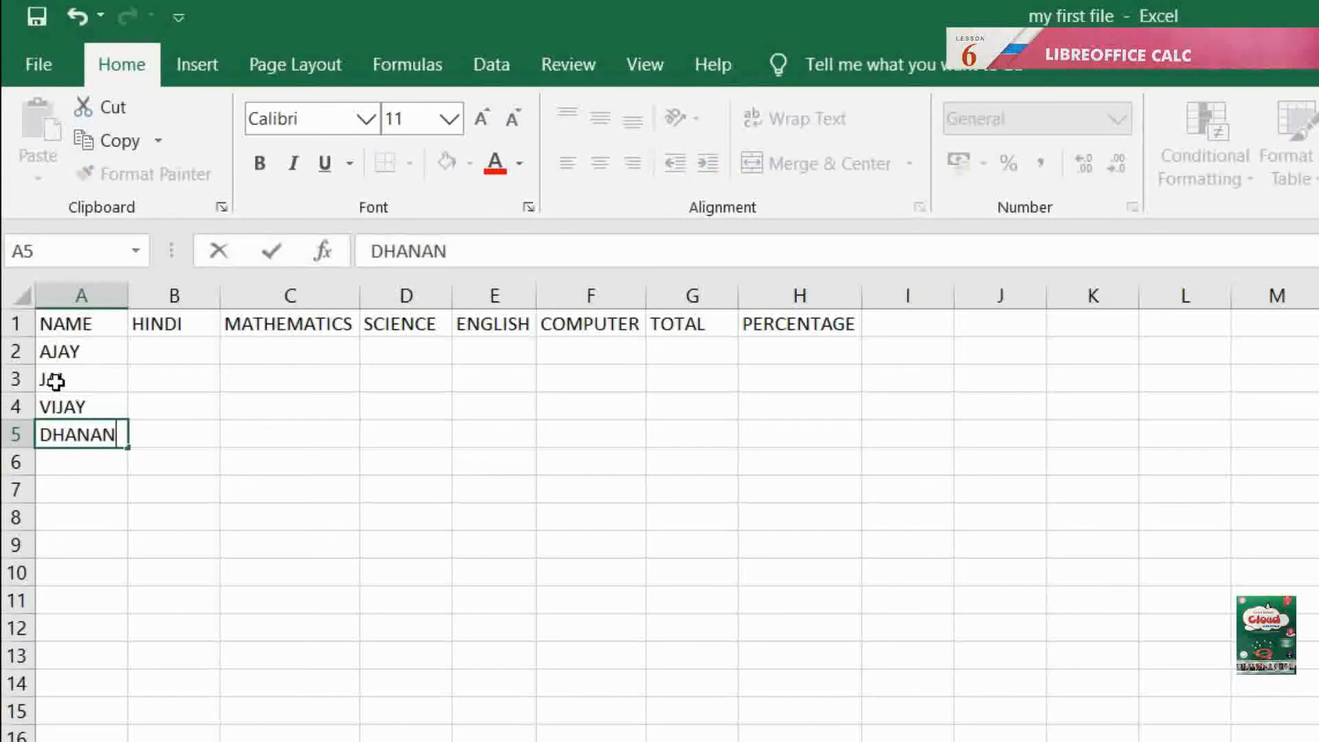
{"action": "type", "text": "JAY"}
{"action": "key", "text": "Return"}
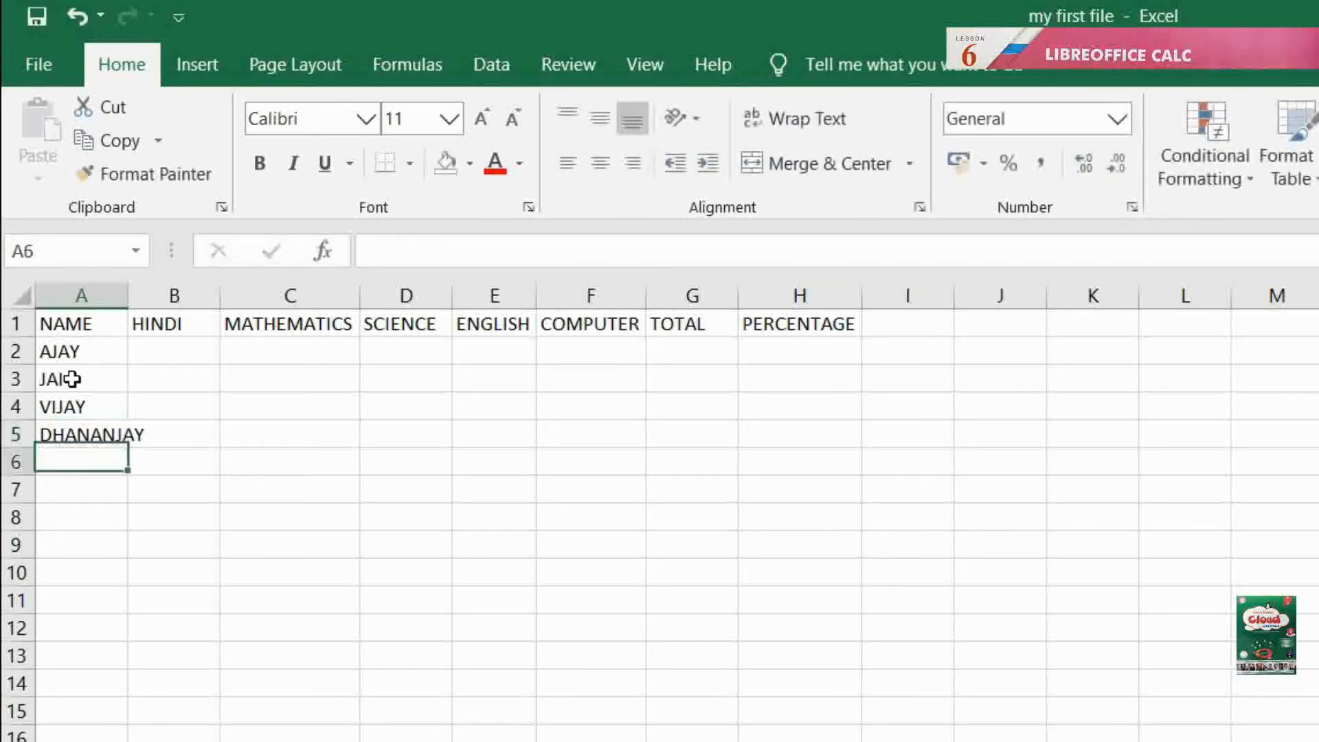
{"action": "type", "text": "PARJA"}
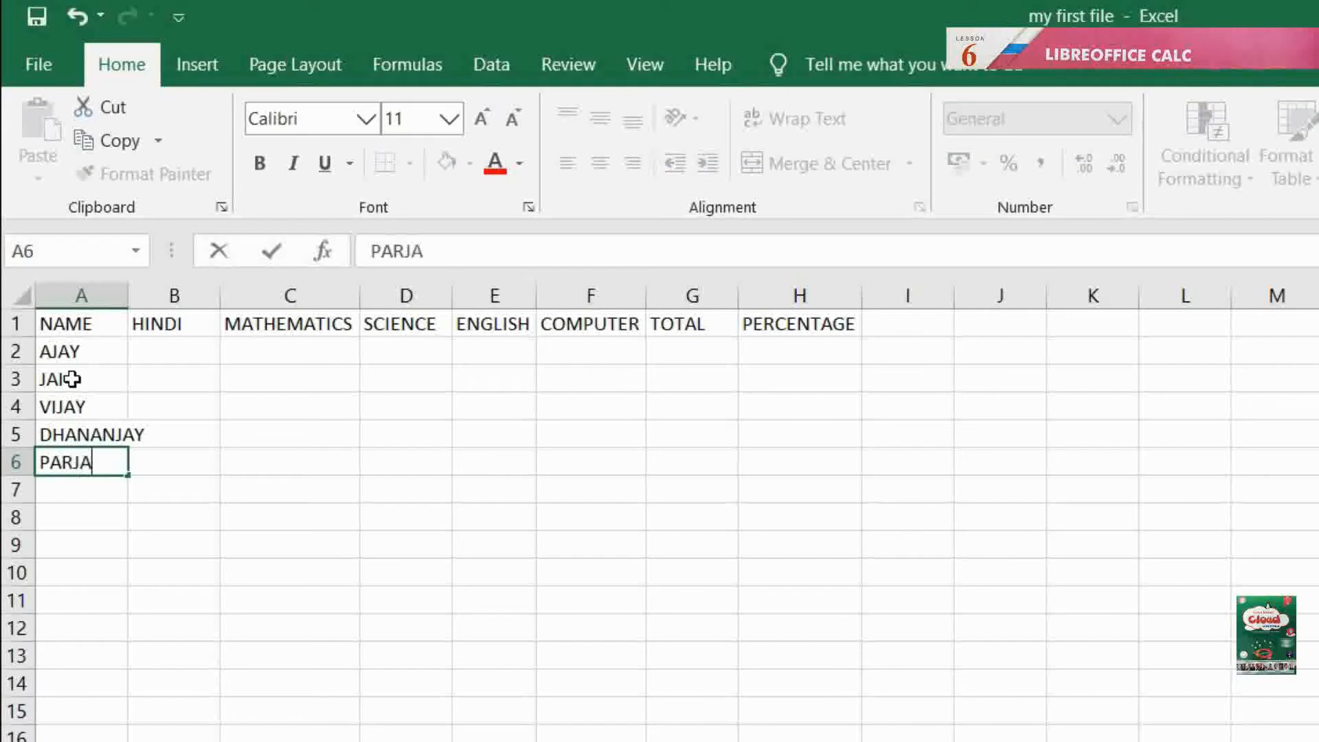
{"action": "type", "text": "Y"}
{"action": "key", "text": "BackSpace"}
{"action": "key", "text": "BackSpace"}
{"action": "key", "text": "BackSpace"}
{"action": "type", "text": "AH"}
{"action": "key", "text": "BackSpace"}
{"action": "type", "text": "JAY"}
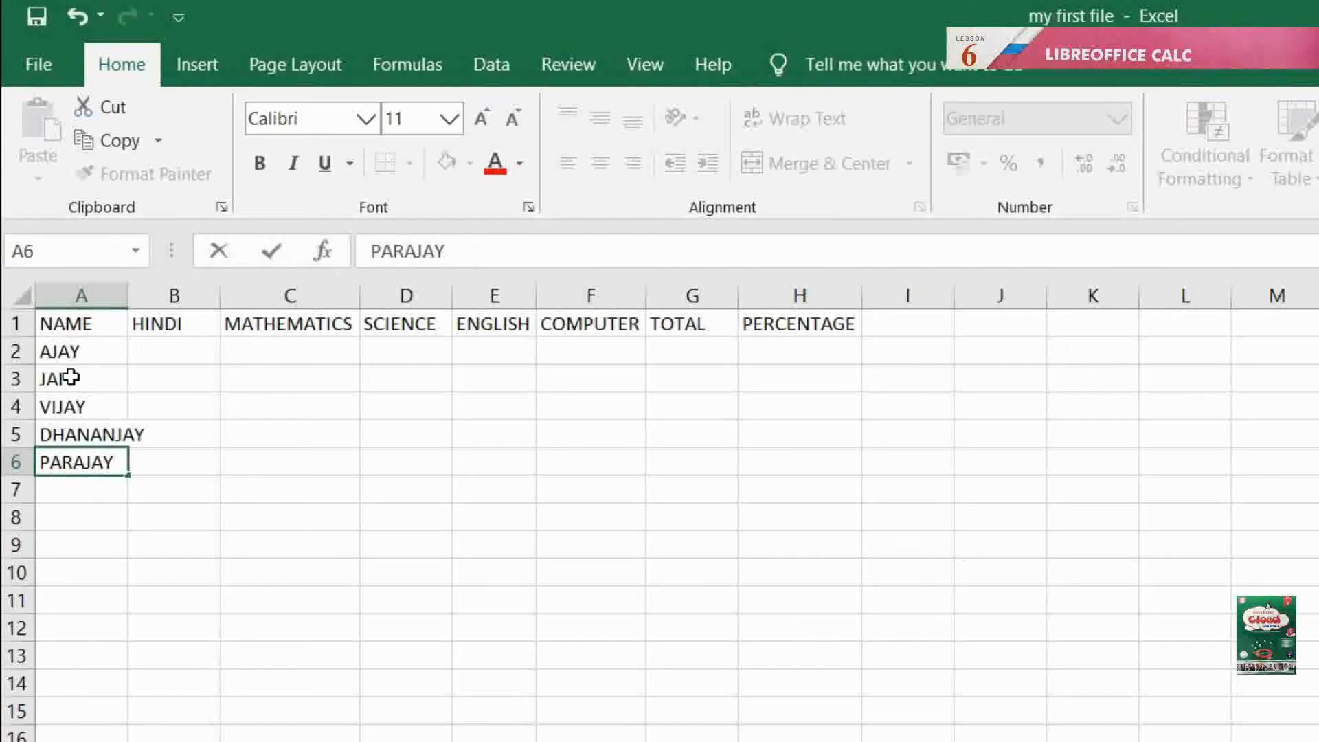
{"action": "key", "text": "Tab"}
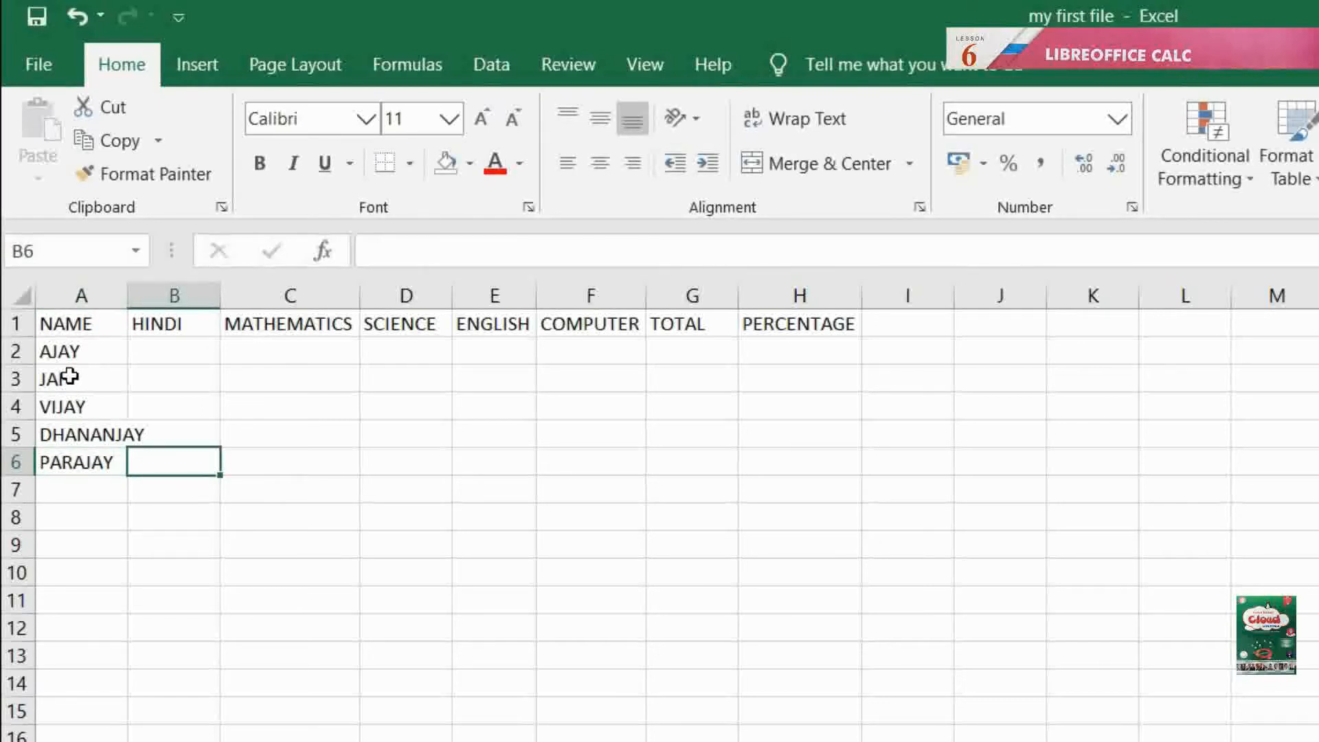
{"action": "double_click", "coordinate": [127, 296]}
{"action": "left_click", "coordinate": [199, 518]}
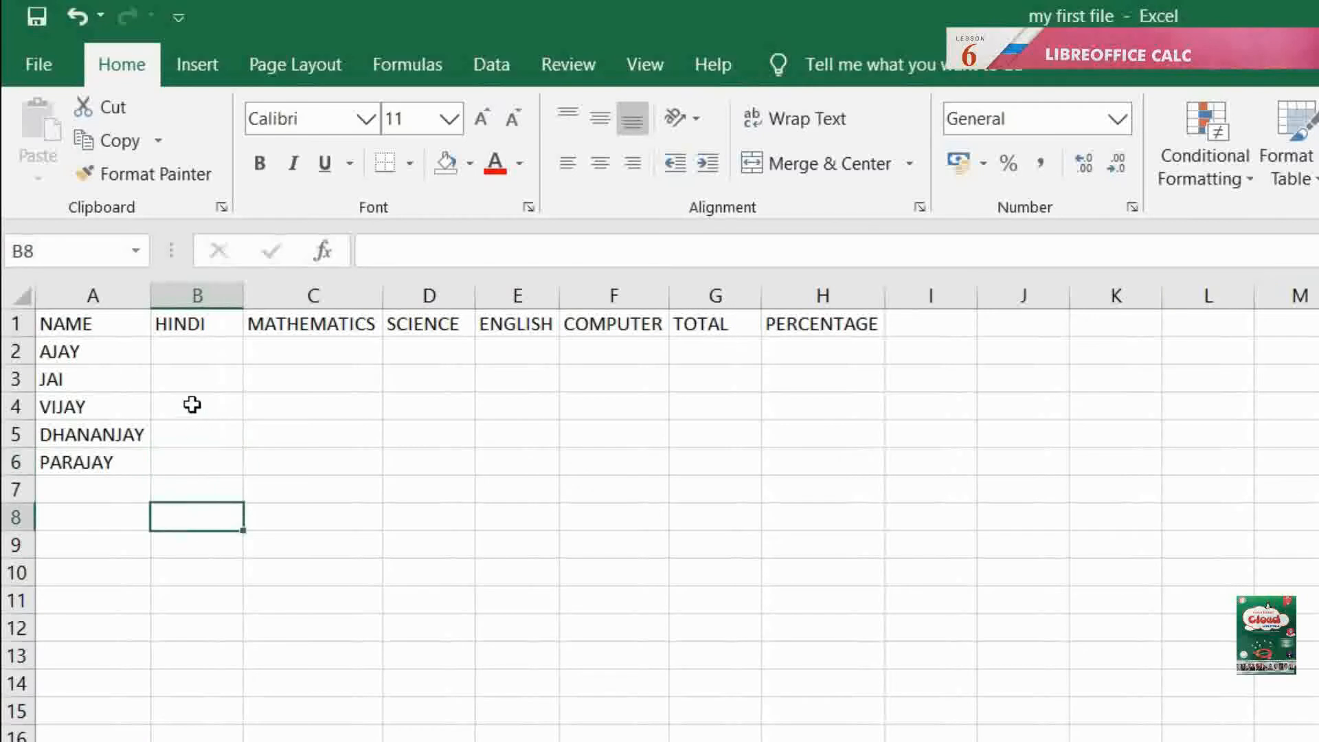
Step: Enter the HINDI marks 23, 45, 45, 76 and 98 in cells B2 to B6
{"action": "left_click", "coordinate": [198, 358]}
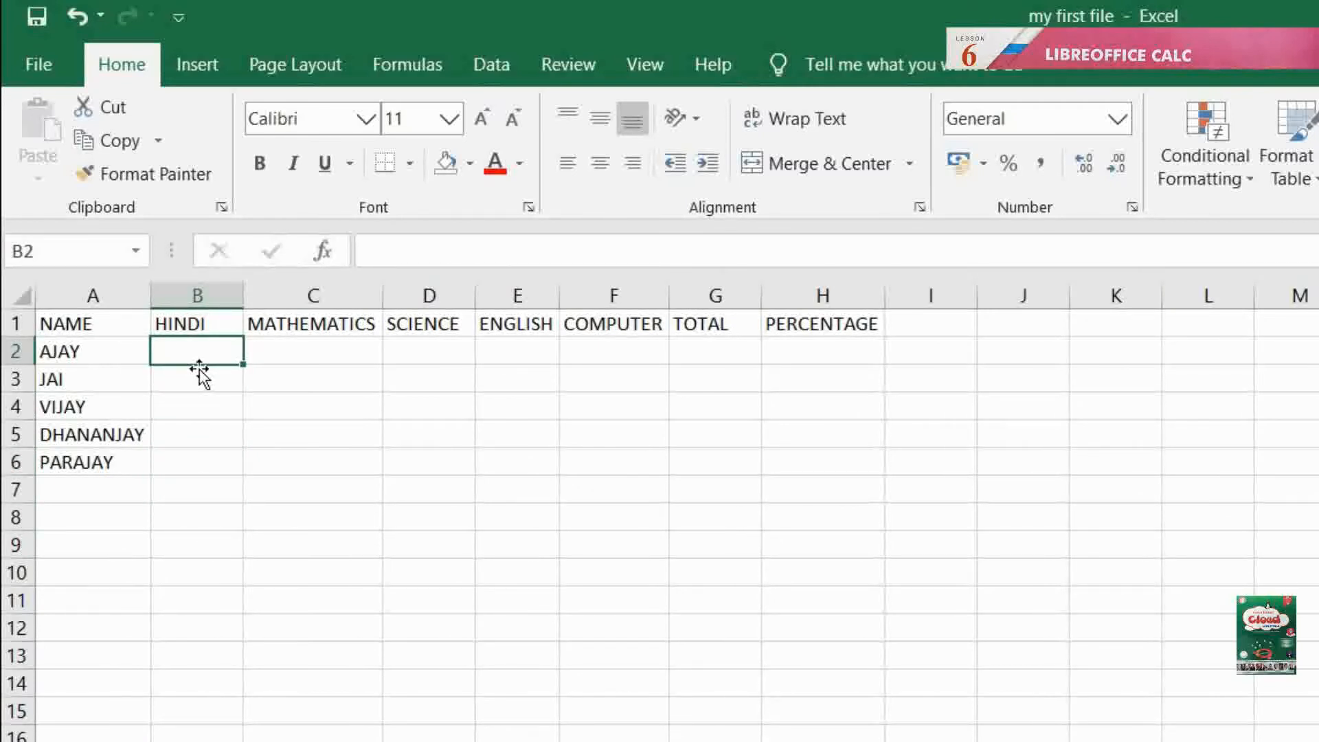
{"action": "type", "text": "23"}
{"action": "key", "text": "Return"}
{"action": "type", "text": "45"}
{"action": "key", "text": "Tab"}
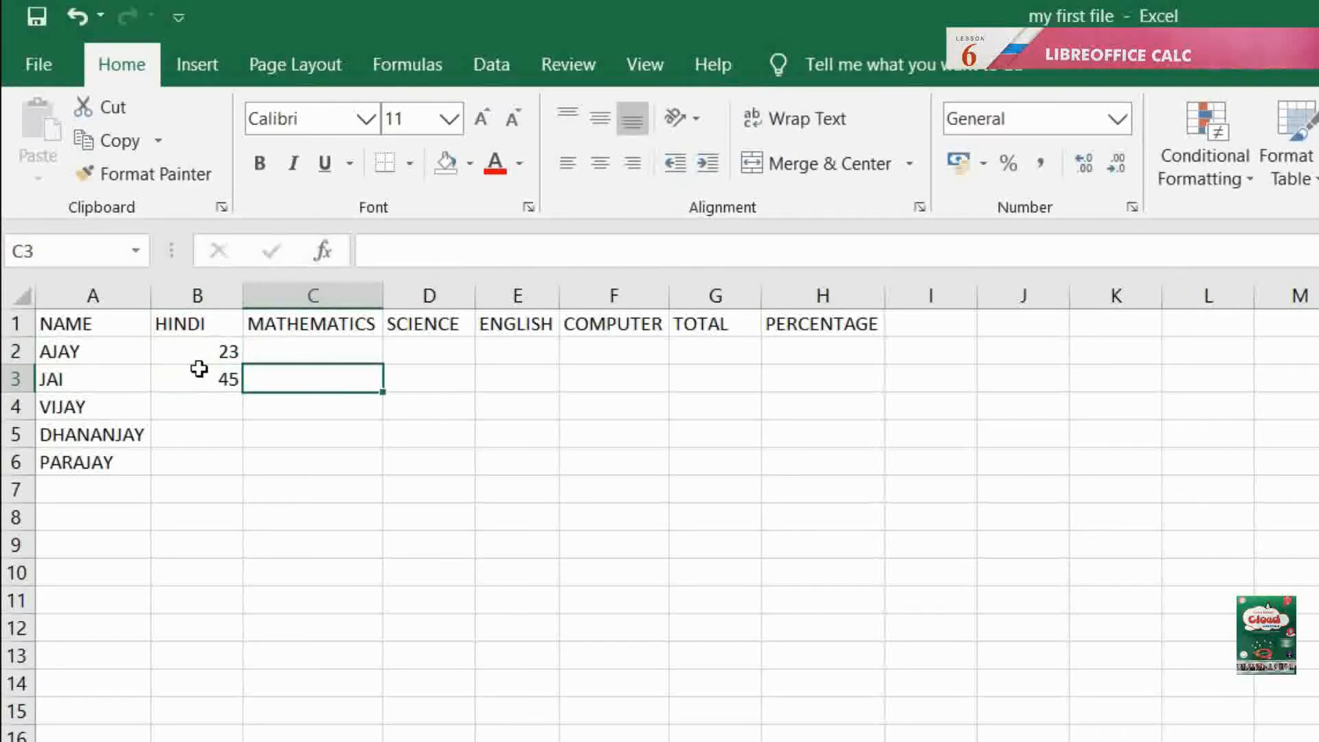
{"action": "key", "text": "Return"}
{"action": "type", "text": "45"}
{"action": "key", "text": "Tab"}
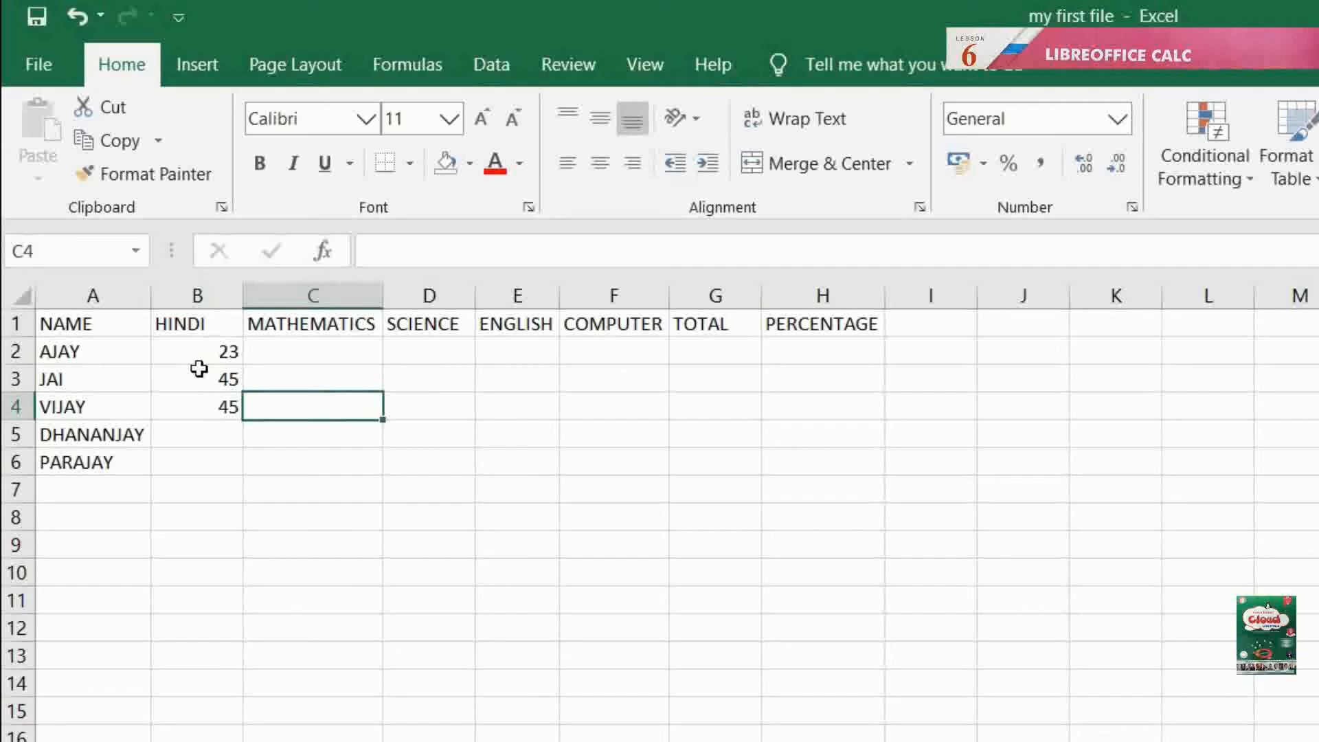
{"action": "key", "text": "Return"}
{"action": "type", "text": "76"}
{"action": "key", "text": "Return"}
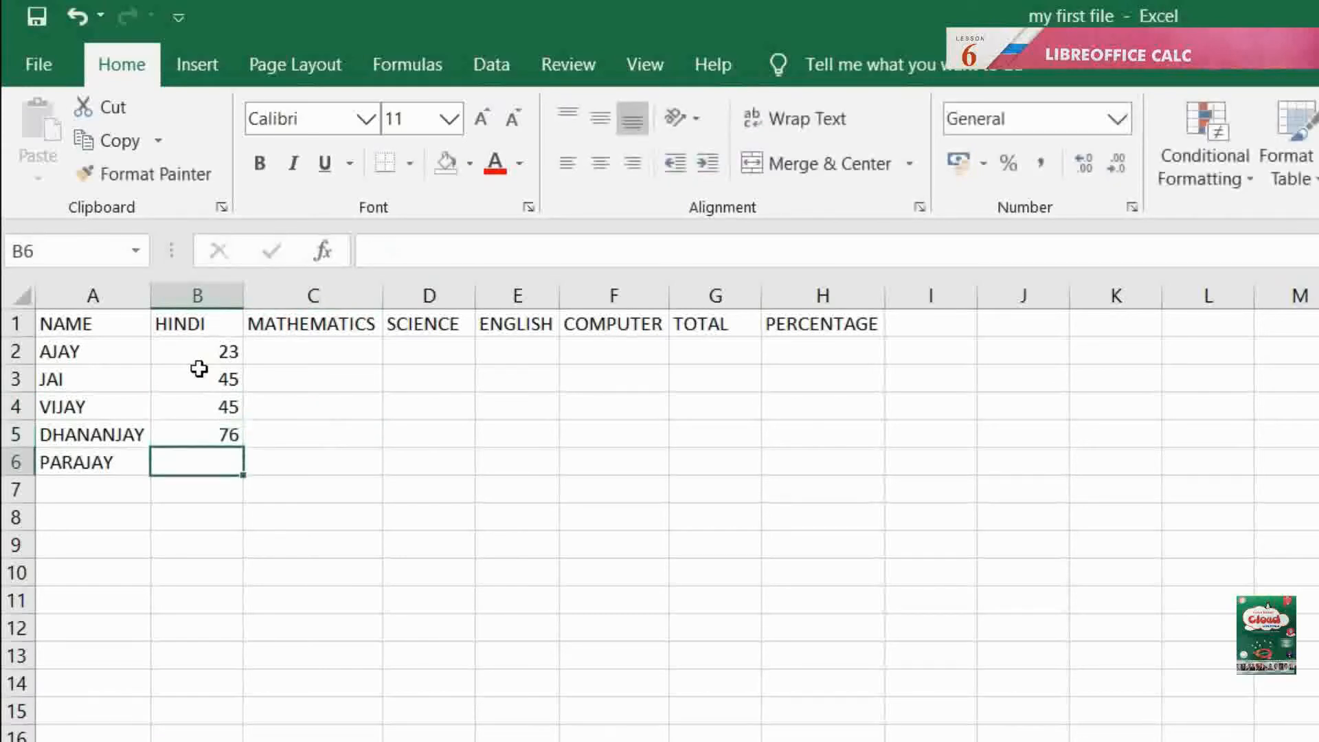
{"action": "type", "text": "98"}
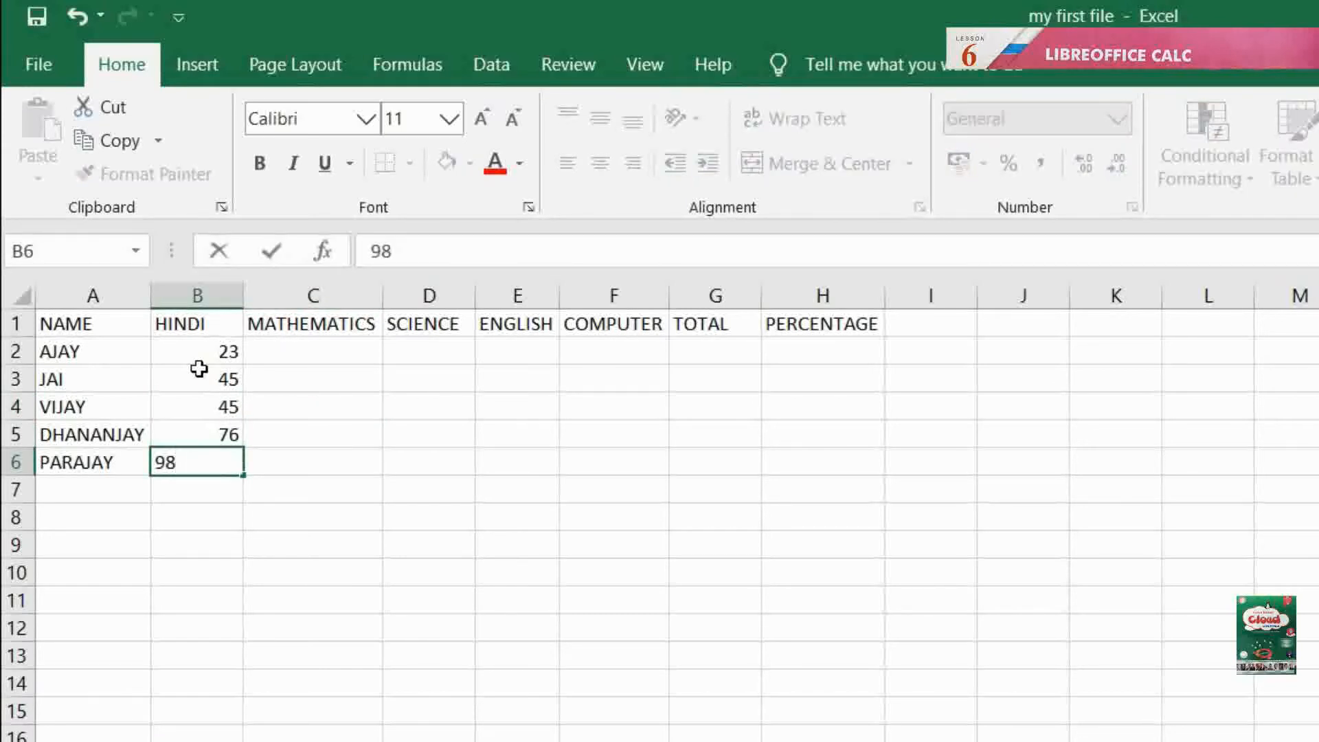
{"action": "key", "text": "Right"}
Step: Enter the MATHEMATICS marks 12, 34, 56, 78 and 98 in cells C2 to C6
{"action": "key", "text": "Up"}
{"action": "key", "text": "Up"}
{"action": "key", "text": "Up"}
{"action": "key", "text": "Up"}
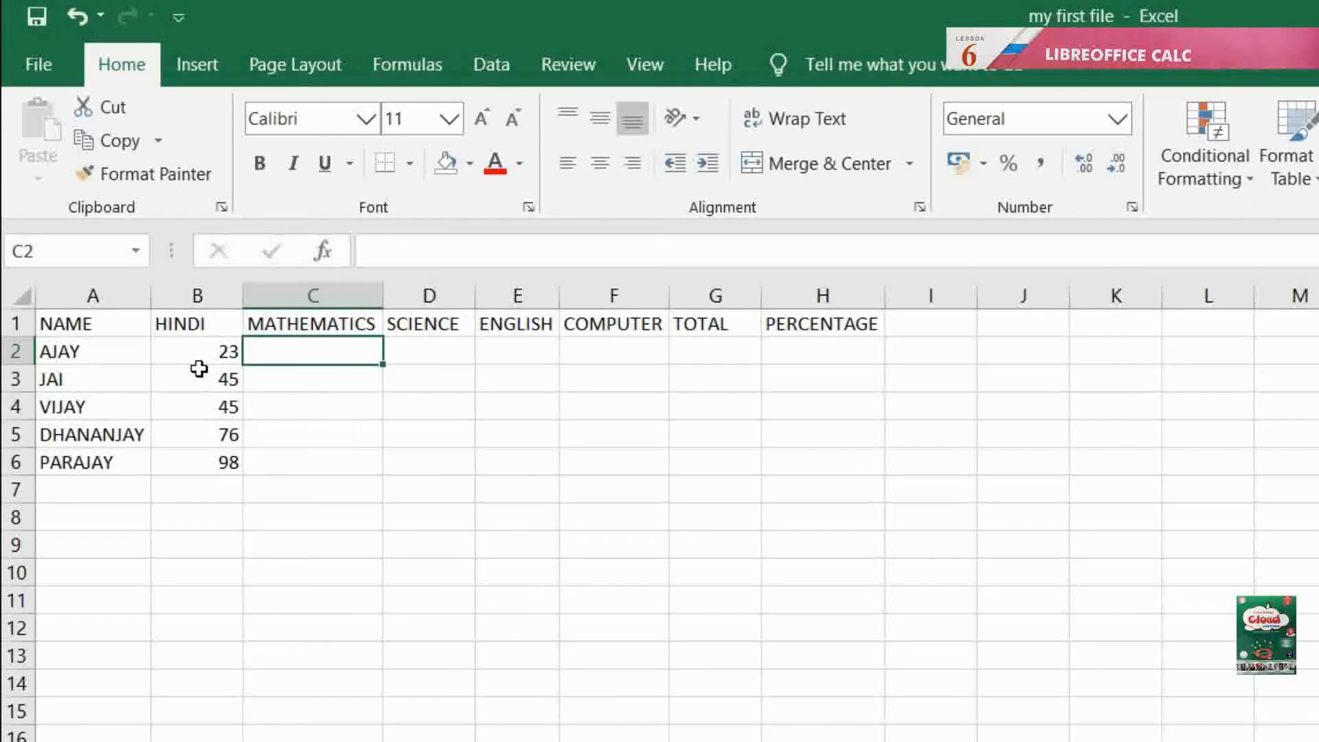
{"action": "type", "text": "12"}
{"action": "key", "text": "Return"}
{"action": "type", "text": "34"}
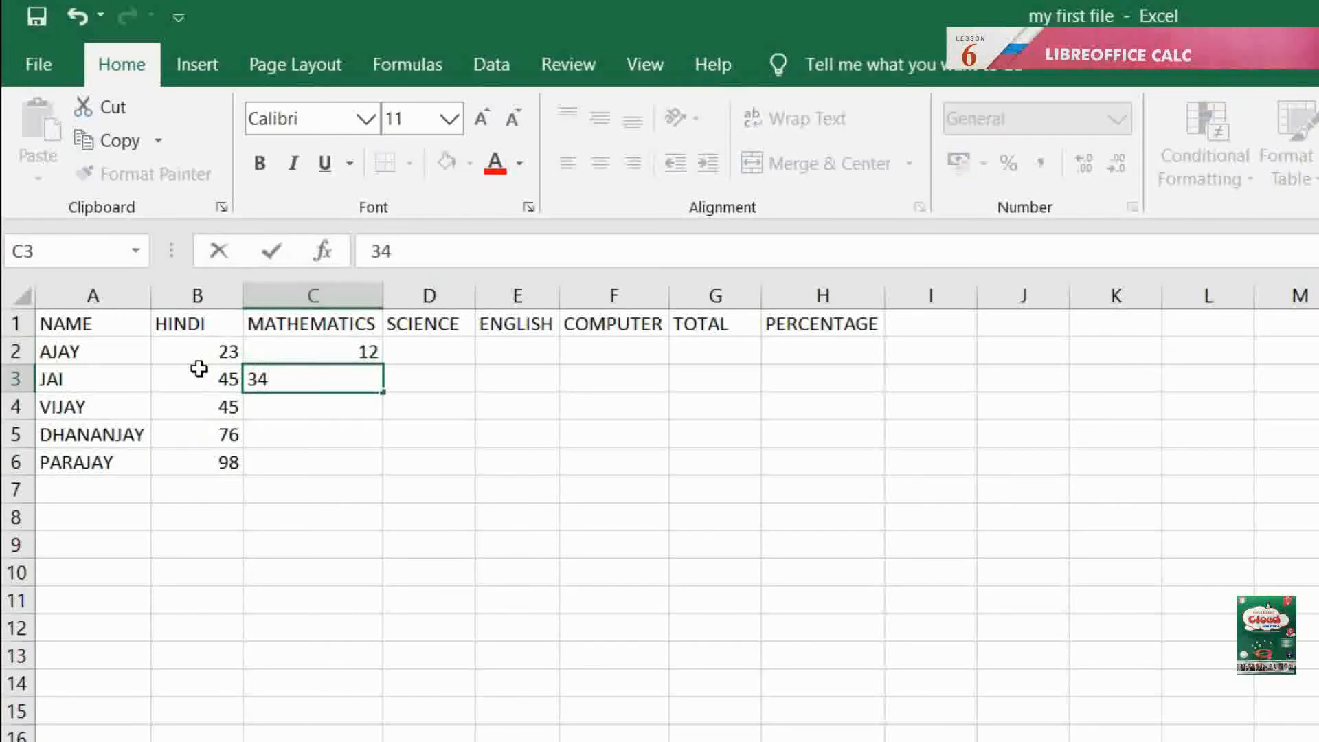
{"action": "key", "text": "Return"}
{"action": "type", "text": "56"}
{"action": "key", "text": "Return"}
{"action": "type", "text": "7"}
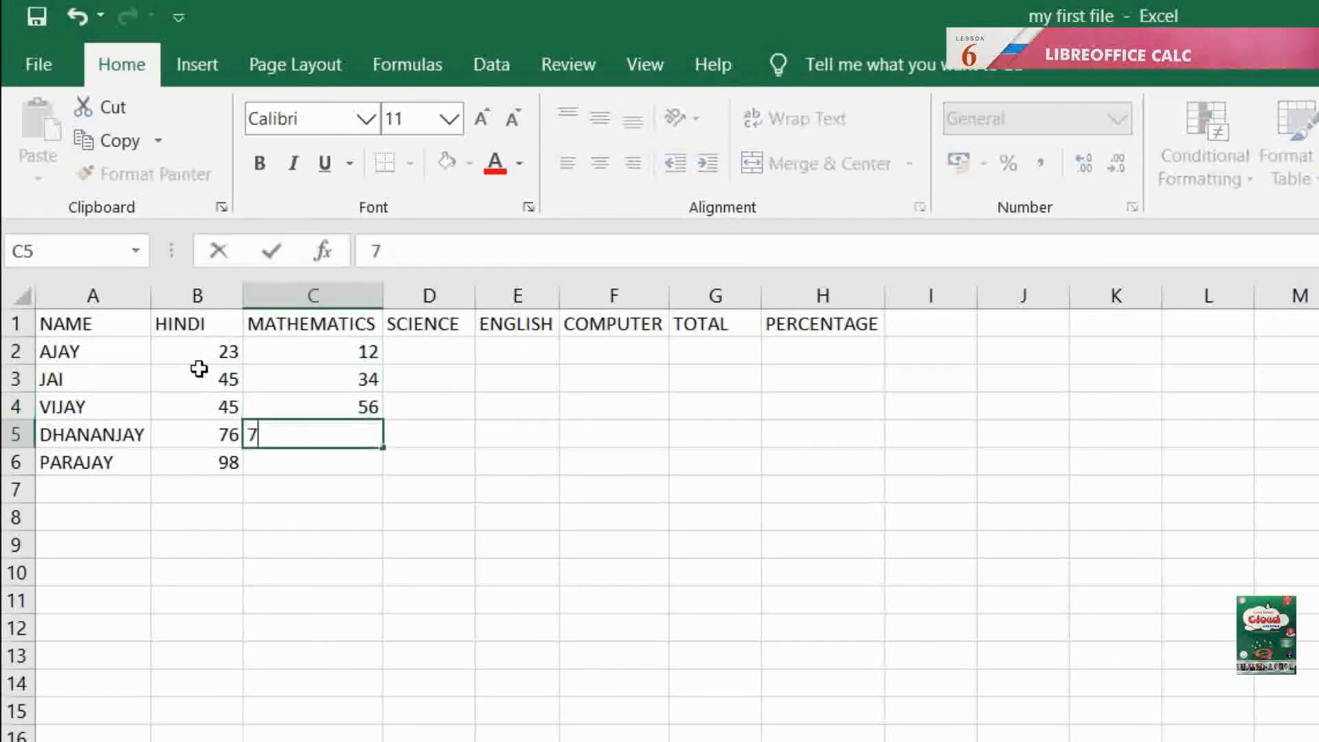
{"action": "type", "text": "8"}
{"action": "key", "text": "Return"}
{"action": "type", "text": "98"}
{"action": "key", "text": "Return"}
Step: Enter the SCIENCE marks 56, 78, 90, 45 and 67 in cells D2 to D6
{"action": "key", "text": "Right"}
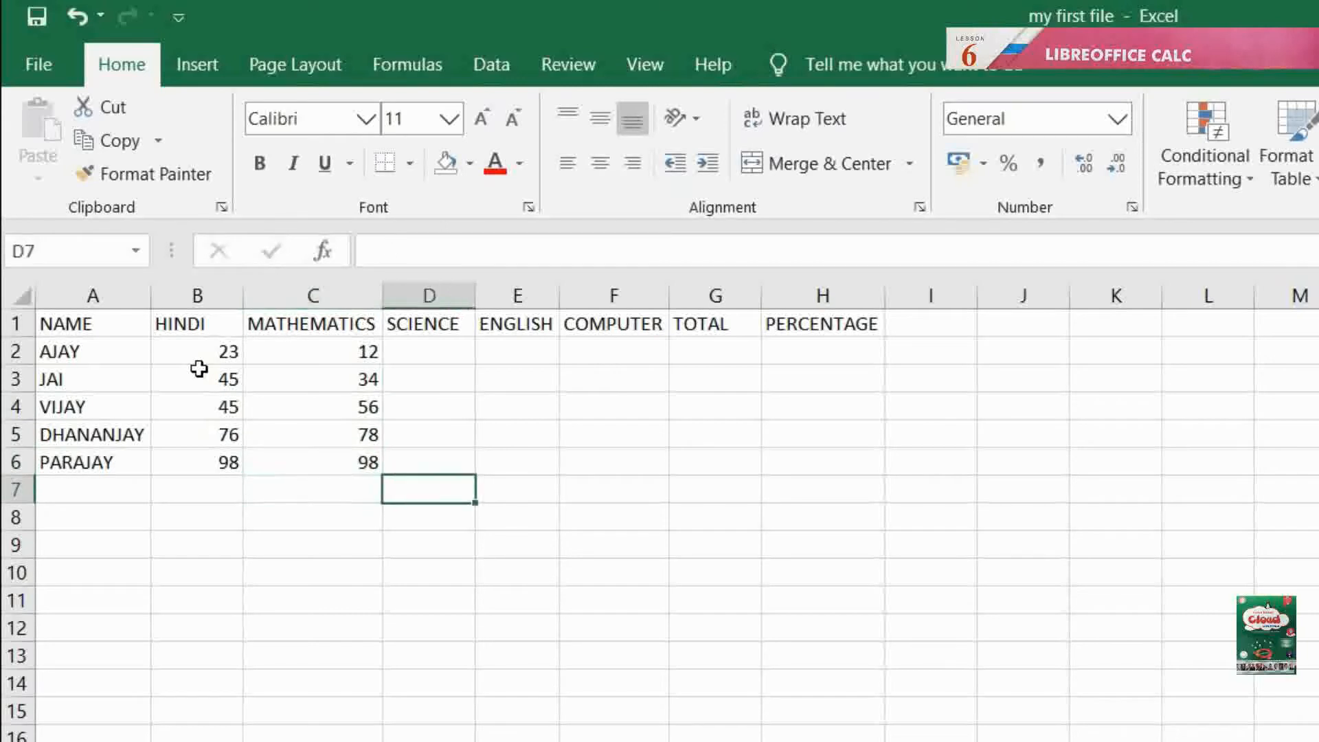
{"action": "key", "text": "Up"}
{"action": "key", "text": "Up"}
{"action": "key", "text": "Up"}
{"action": "key", "text": "Up"}
{"action": "key", "text": "Up"}
{"action": "key", "text": "F2"}
{"action": "type", "text": "56"}
{"action": "key", "text": "Return"}
{"action": "type", "text": "78"}
{"action": "key", "text": "Return"}
{"action": "type", "text": "90"}
{"action": "key", "text": "Return"}
{"action": "type", "text": "45"}
{"action": "key", "text": "Return"}
{"action": "type", "text": "67"}
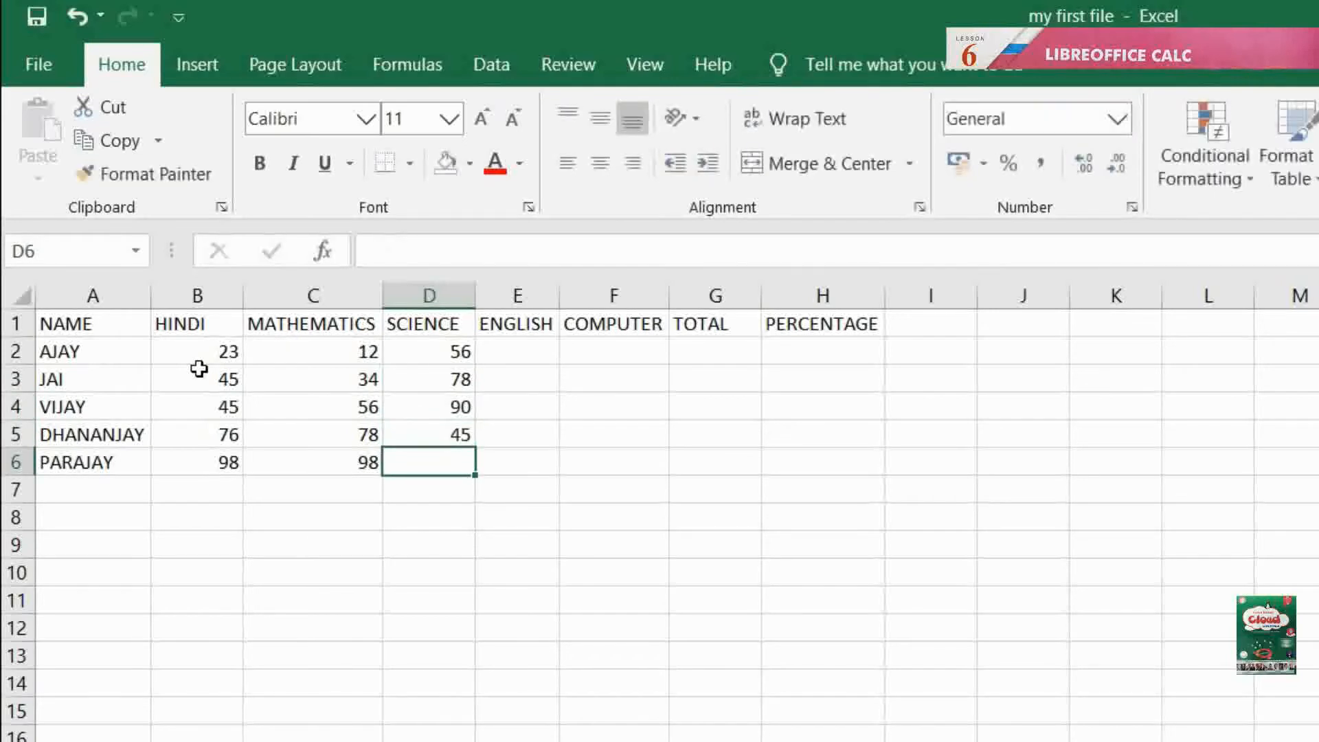
{"action": "key", "text": "Return"}
Step: Enter the ENGLISH marks 44, 56, 45, 36 and 23 in cells E2 to E6
{"action": "key", "text": "Right"}
{"action": "key", "text": "Right"}
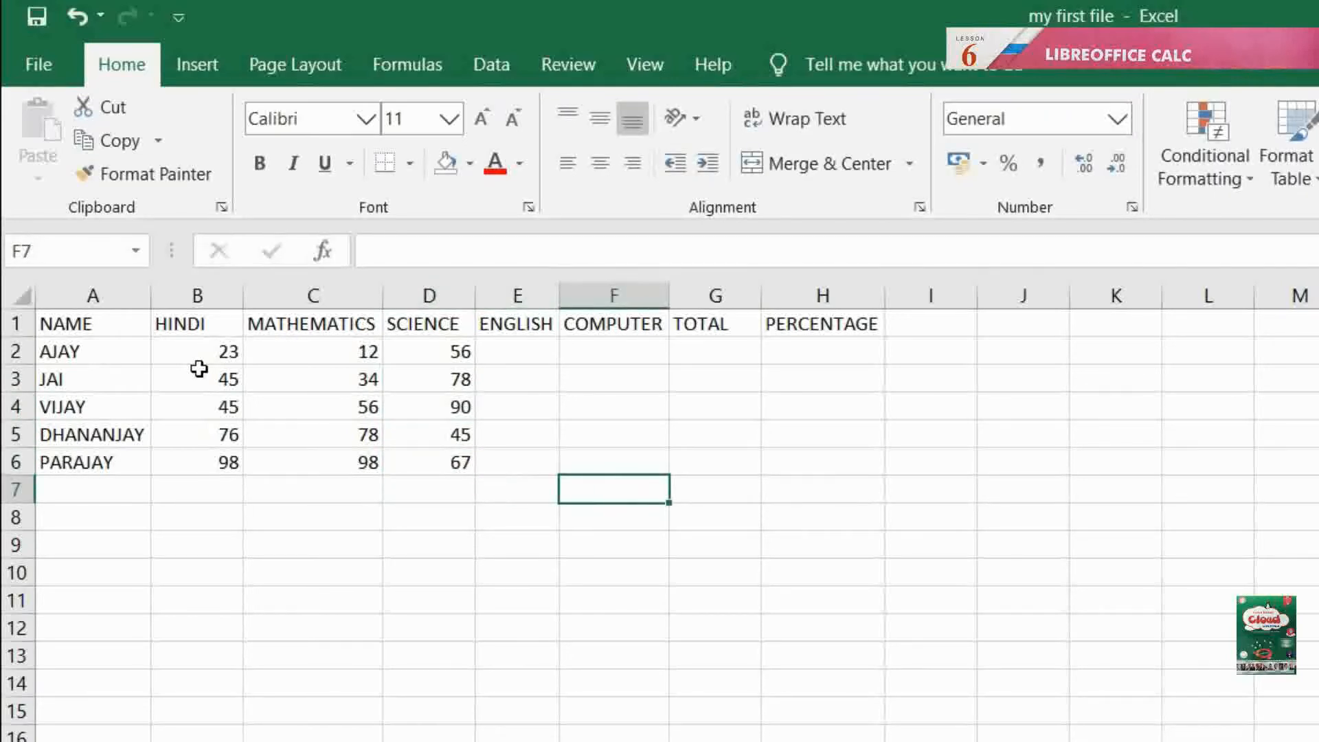
{"action": "key", "text": "Left"}
{"action": "key", "text": "Left"}
{"action": "key", "text": "Right"}
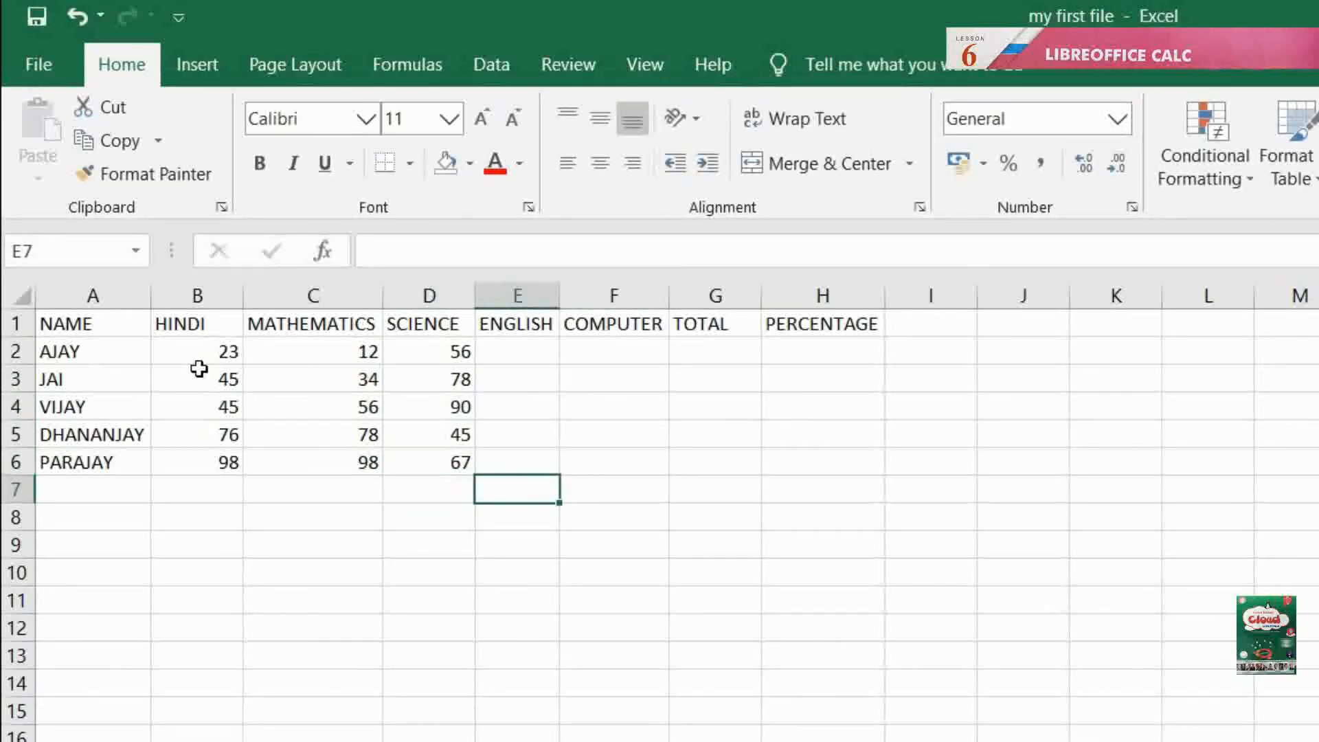
{"action": "key", "text": "Up"}
{"action": "key", "text": "Up"}
{"action": "key", "text": "Up"}
{"action": "key", "text": "Up"}
{"action": "key", "text": "Up"}
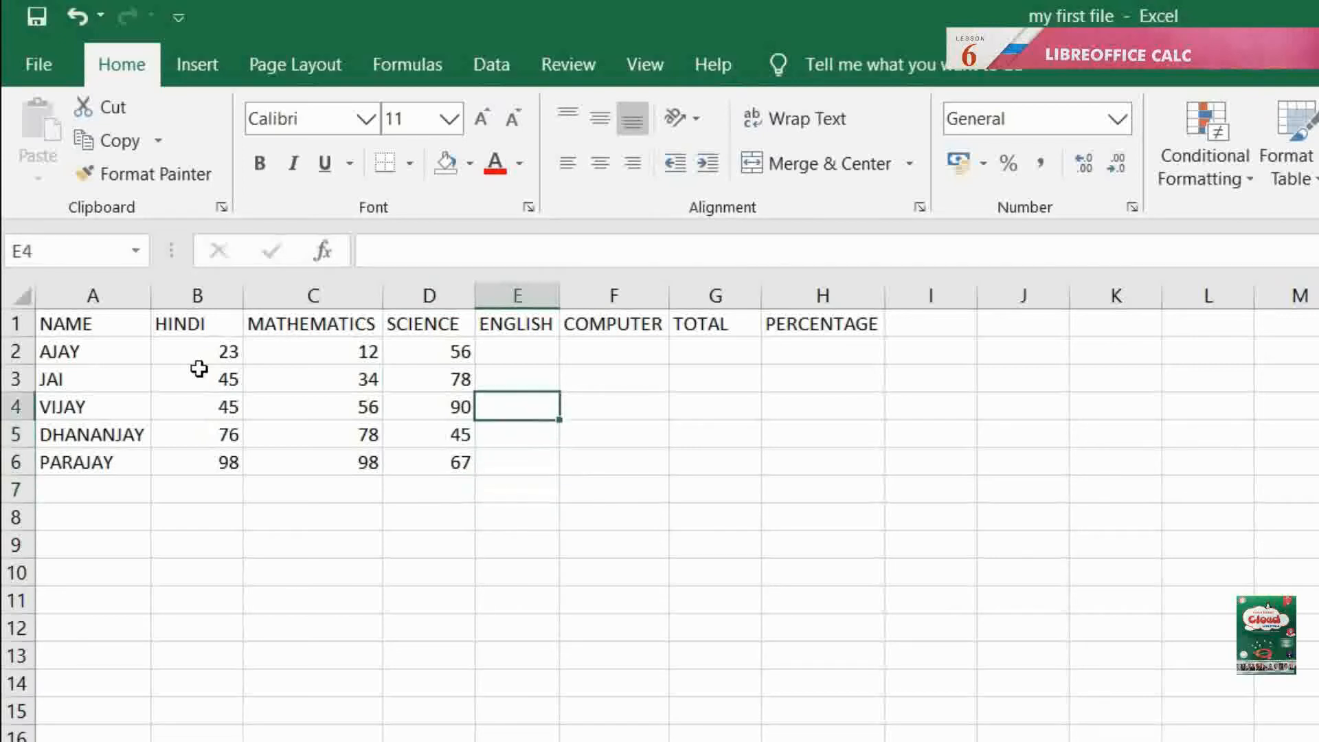
{"action": "type", "text": "44"}
{"action": "key", "text": "Up"}
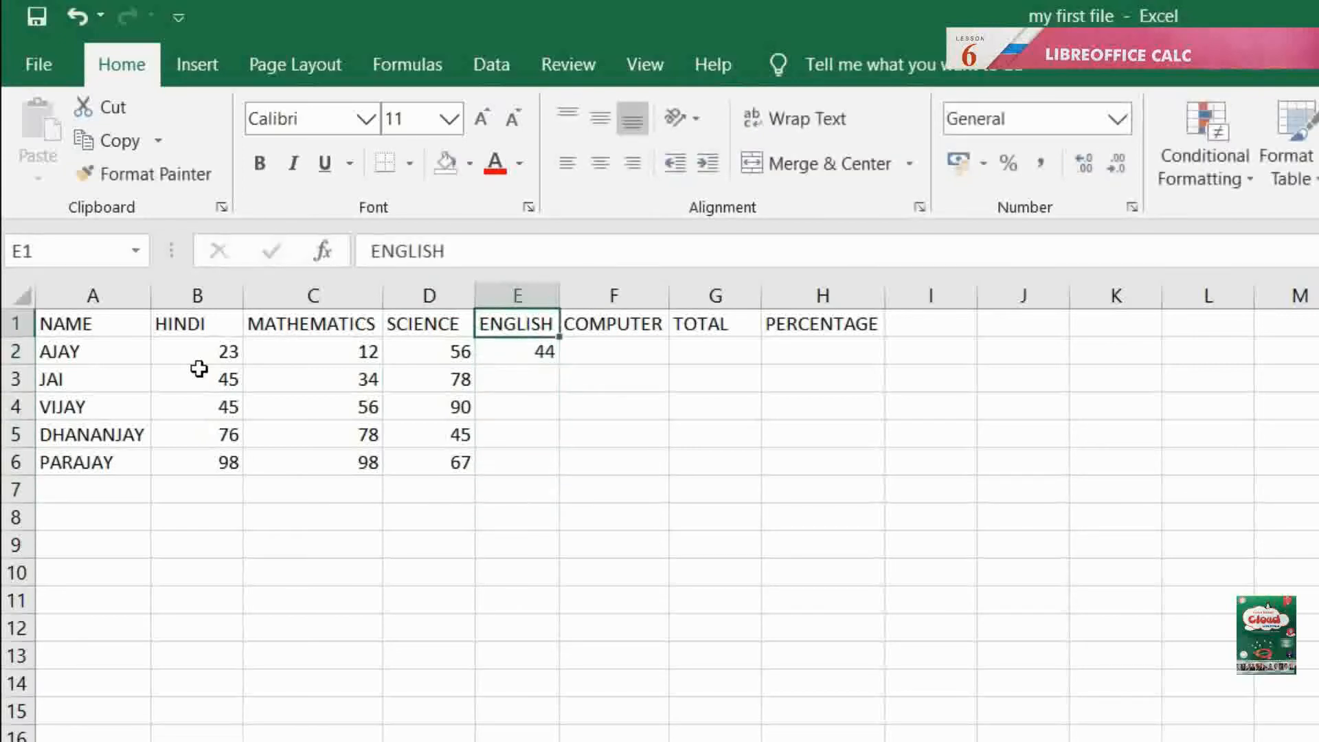
{"action": "key", "text": "Down"}
{"action": "key", "text": "Down"}
{"action": "type", "text": "56"}
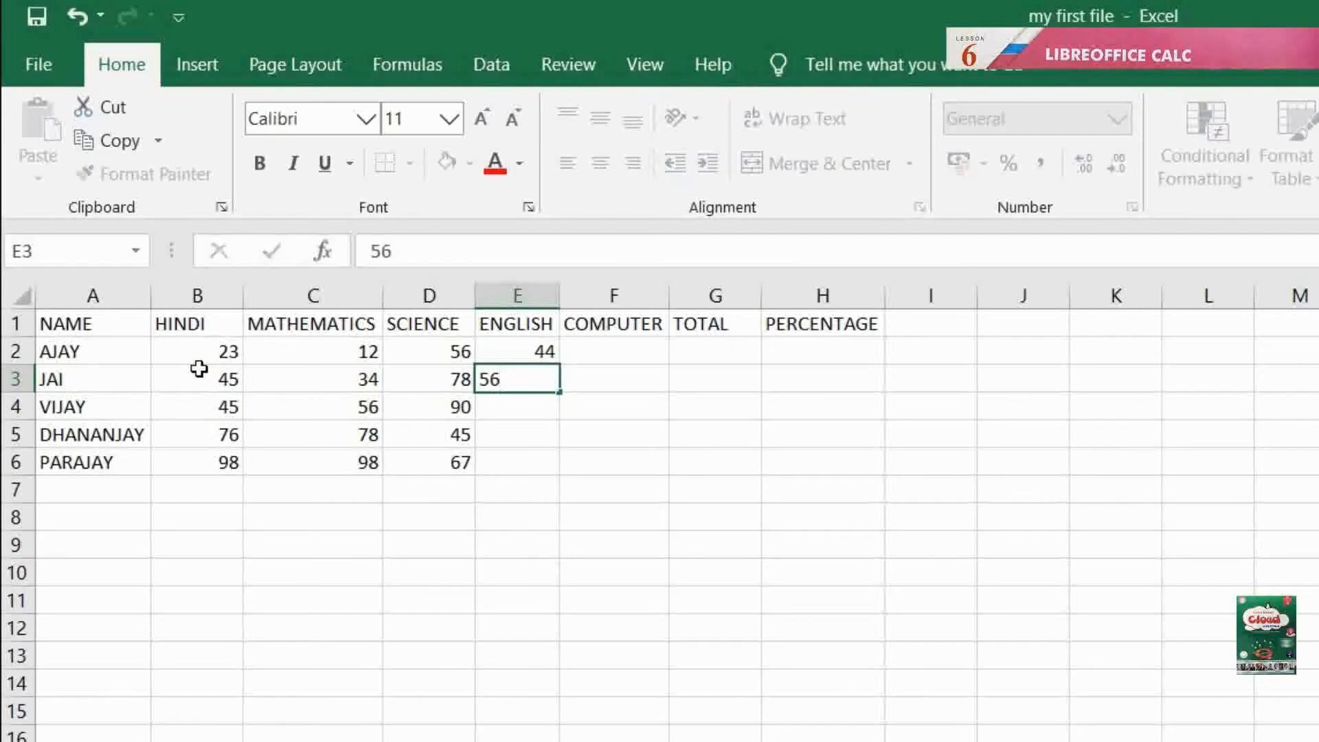
{"action": "key", "text": "Down"}
{"action": "type", "text": "45"}
{"action": "key", "text": "Down"}
{"action": "type", "text": "36"}
{"action": "key", "text": "Down"}
{"action": "type", "text": "23"}
{"action": "key", "text": "Down"}
Step: Enter the COMPUTER marks 67, 78, 98, 78 and 67 in cells F2 to F6
{"action": "key", "text": "Right"}
{"action": "key", "text": "Right"}
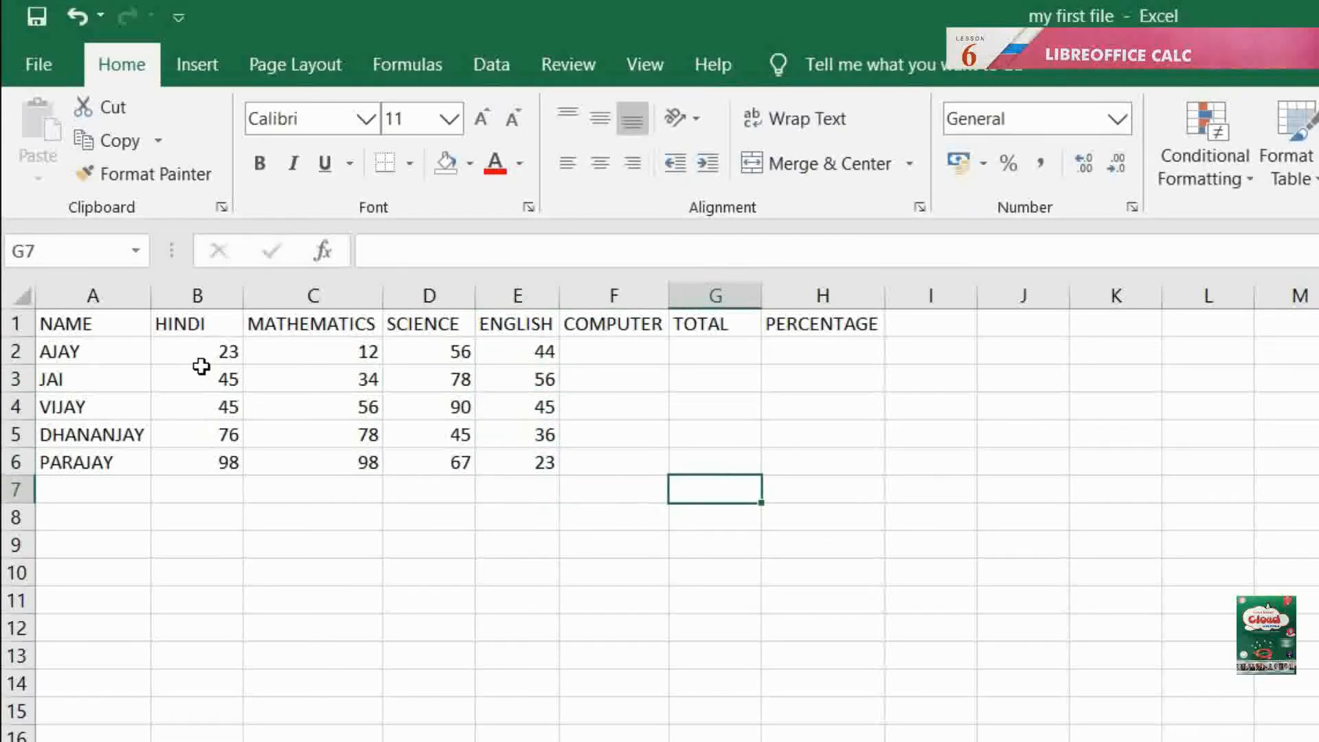
{"action": "key", "text": "Left"}
{"action": "key", "text": "Left"}
{"action": "key", "text": "Right"}
{"action": "key", "text": "Up"}
{"action": "key", "text": "Up"}
{"action": "key", "text": "Up"}
{"action": "key", "text": "Up"}
{"action": "key", "text": "Up"}
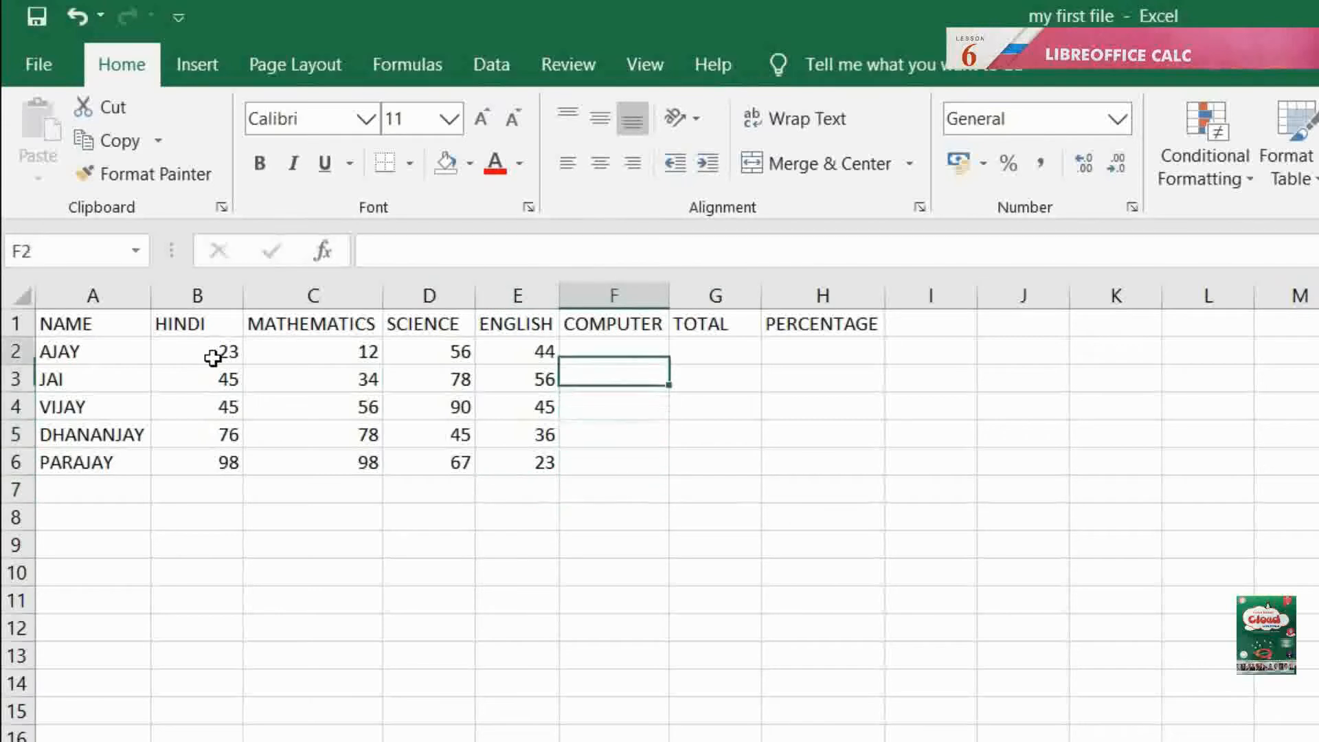
{"action": "type", "text": "67"}
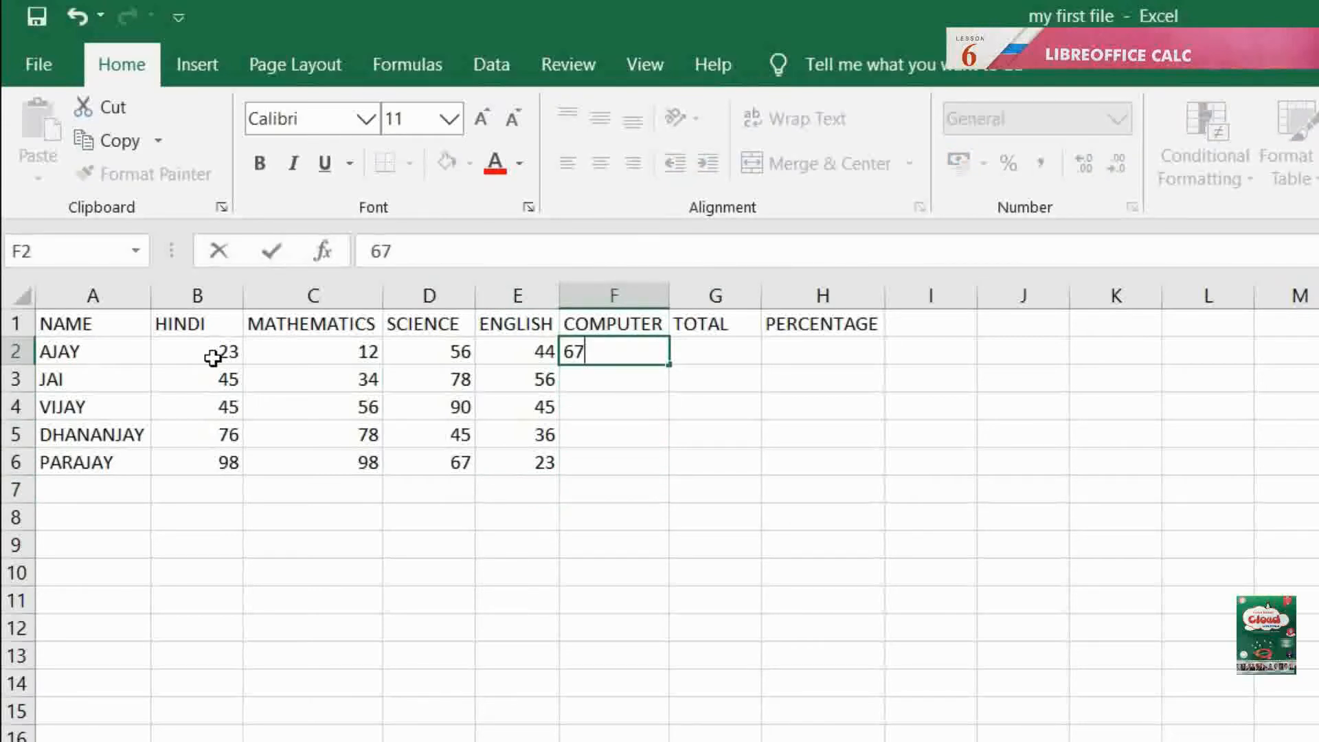
{"action": "key", "text": "Down"}
{"action": "type", "text": "78"}
{"action": "key", "text": "Down"}
{"action": "type", "text": "98"}
{"action": "key", "text": "Down"}
{"action": "type", "text": "78"}
{"action": "key", "text": "Down"}
{"action": "type", "text": "67"}
{"action": "key", "text": "Right"}
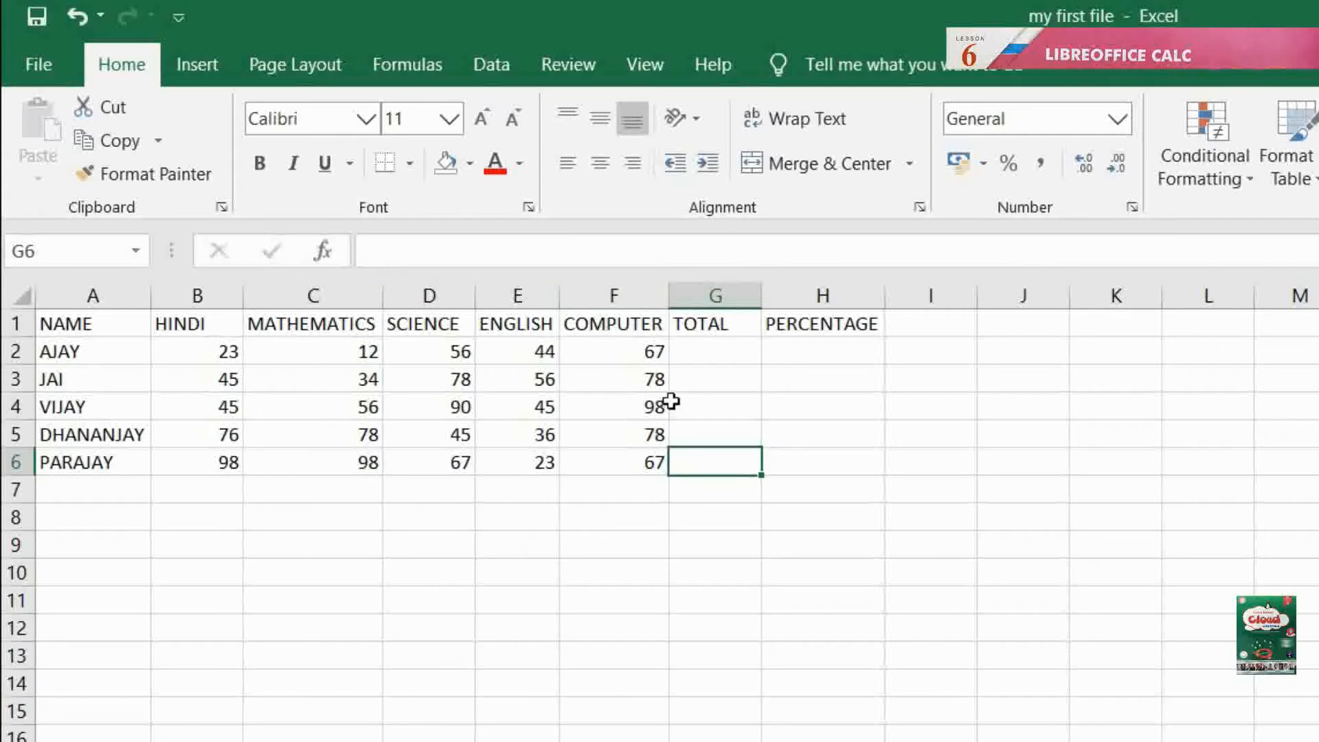
Step: Enter the formula =B2+C2+D2+E2+F2 in the first student's TOTAL cell, G2
{"action": "left_click", "coordinate": [694, 358]}
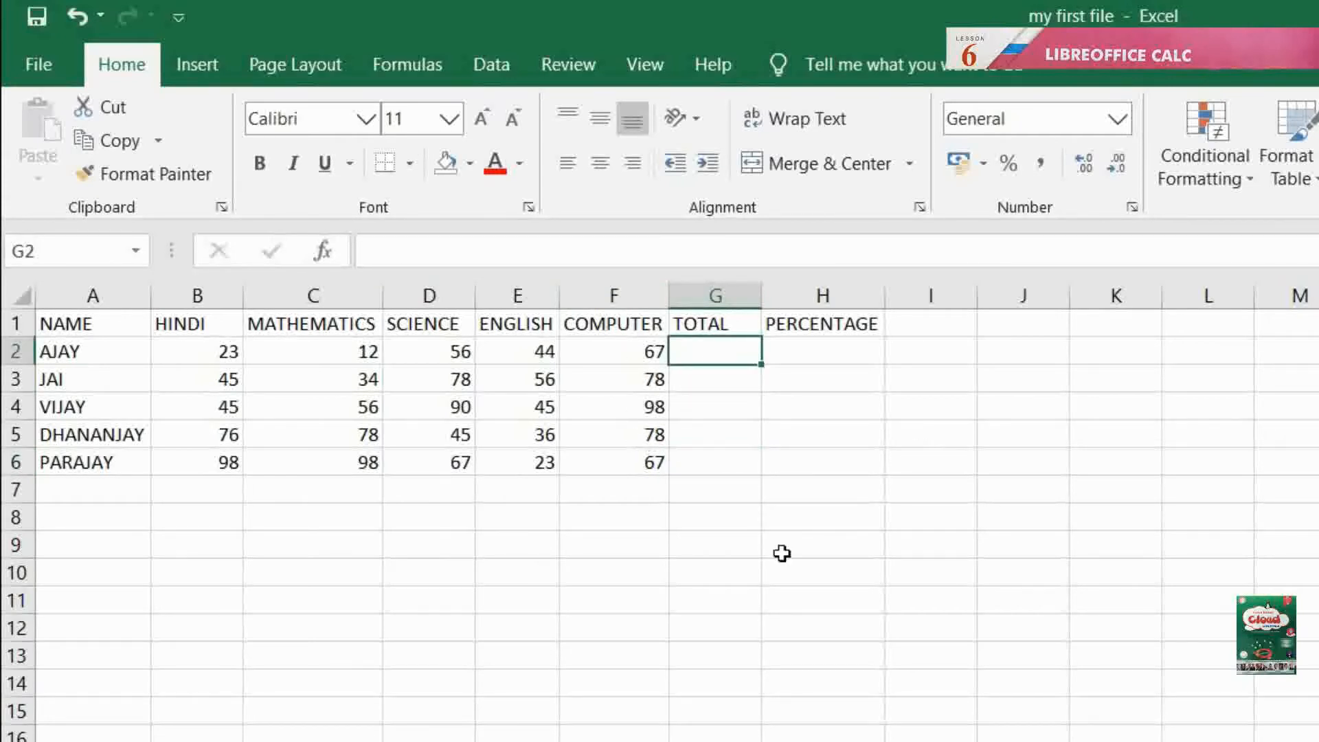
{"action": "left_click", "coordinate": [720, 381]}
{"action": "left_click", "coordinate": [715, 355]}
{"action": "left_click", "coordinate": [419, 253]}
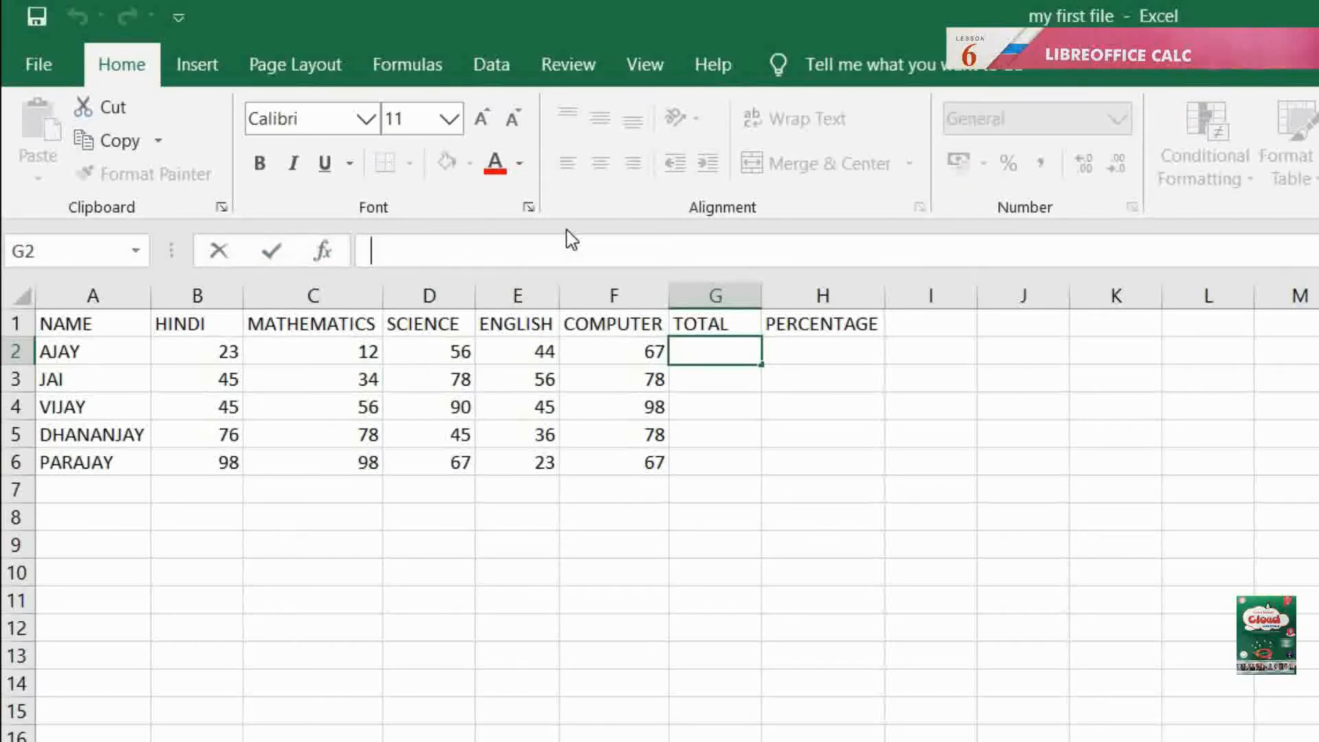
{"action": "type", "text": "="}
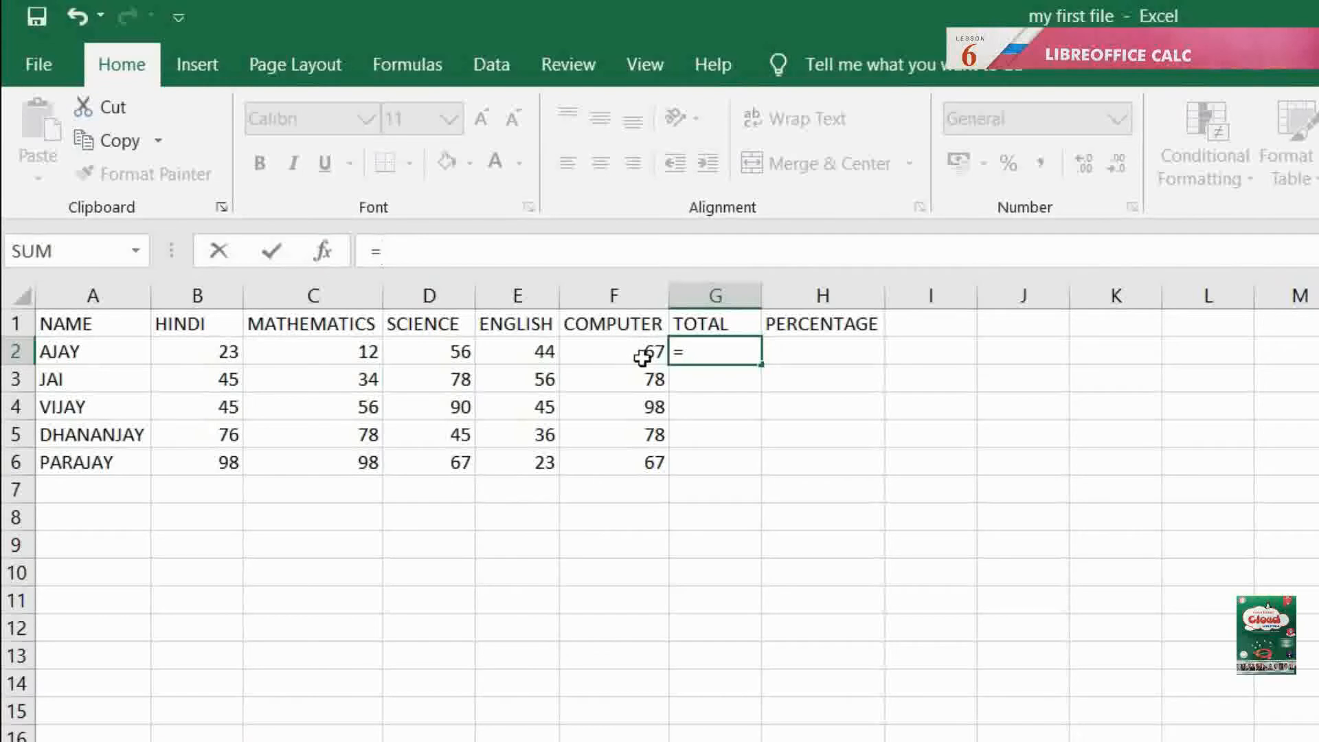
{"action": "left_click", "coordinate": [209, 357]}
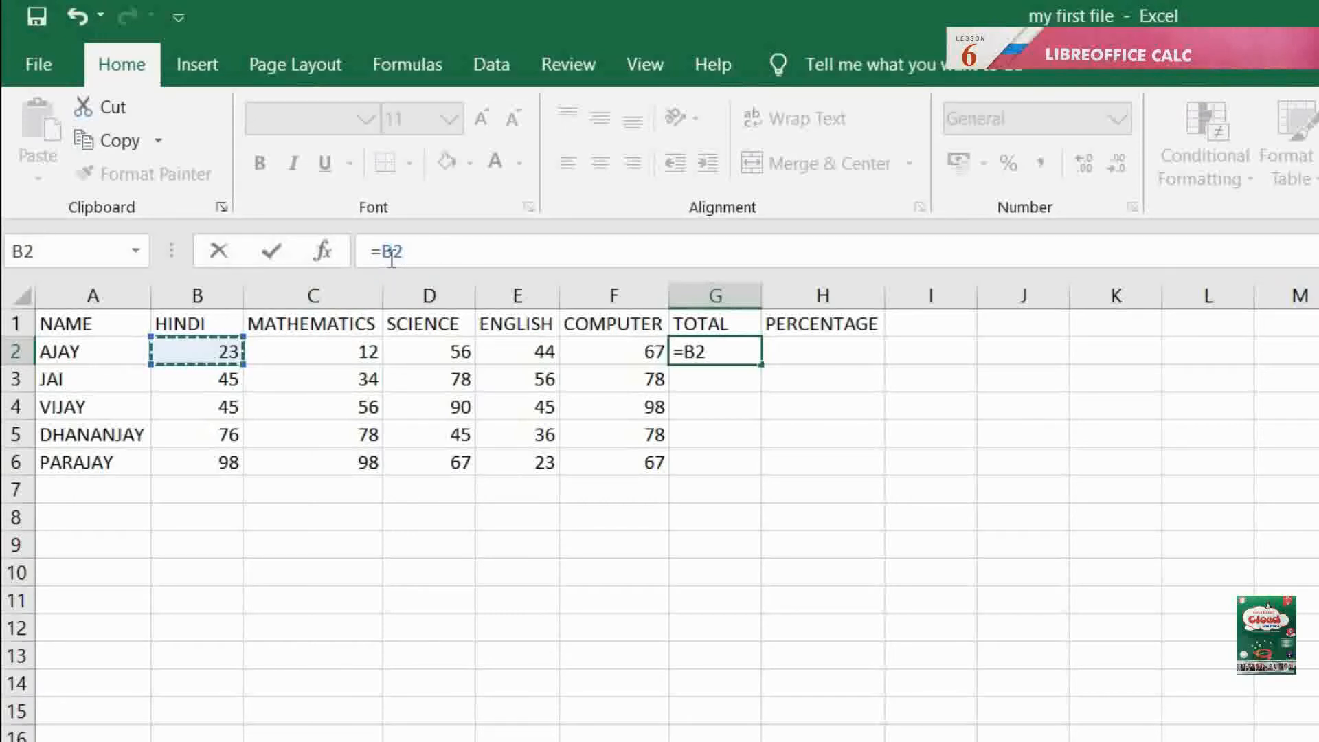
{"action": "type", "text": "+"}
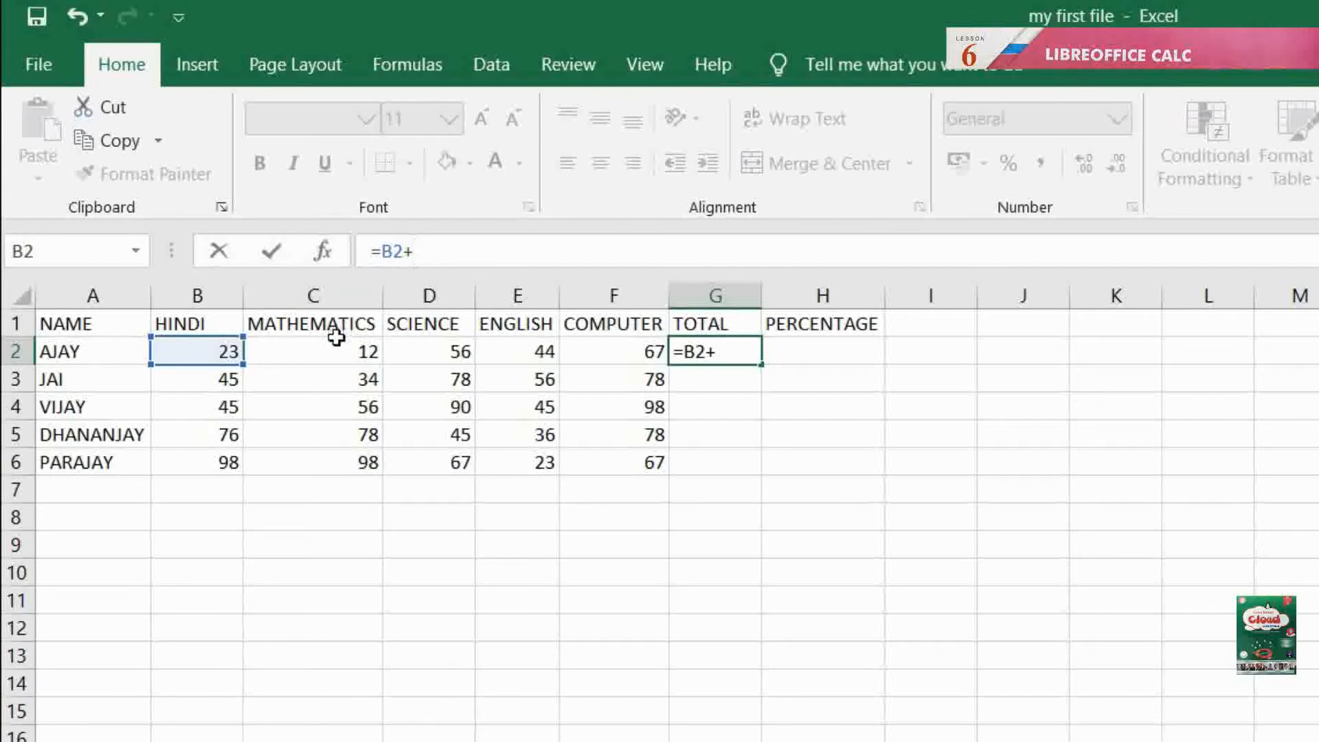
{"action": "left_click", "coordinate": [349, 354]}
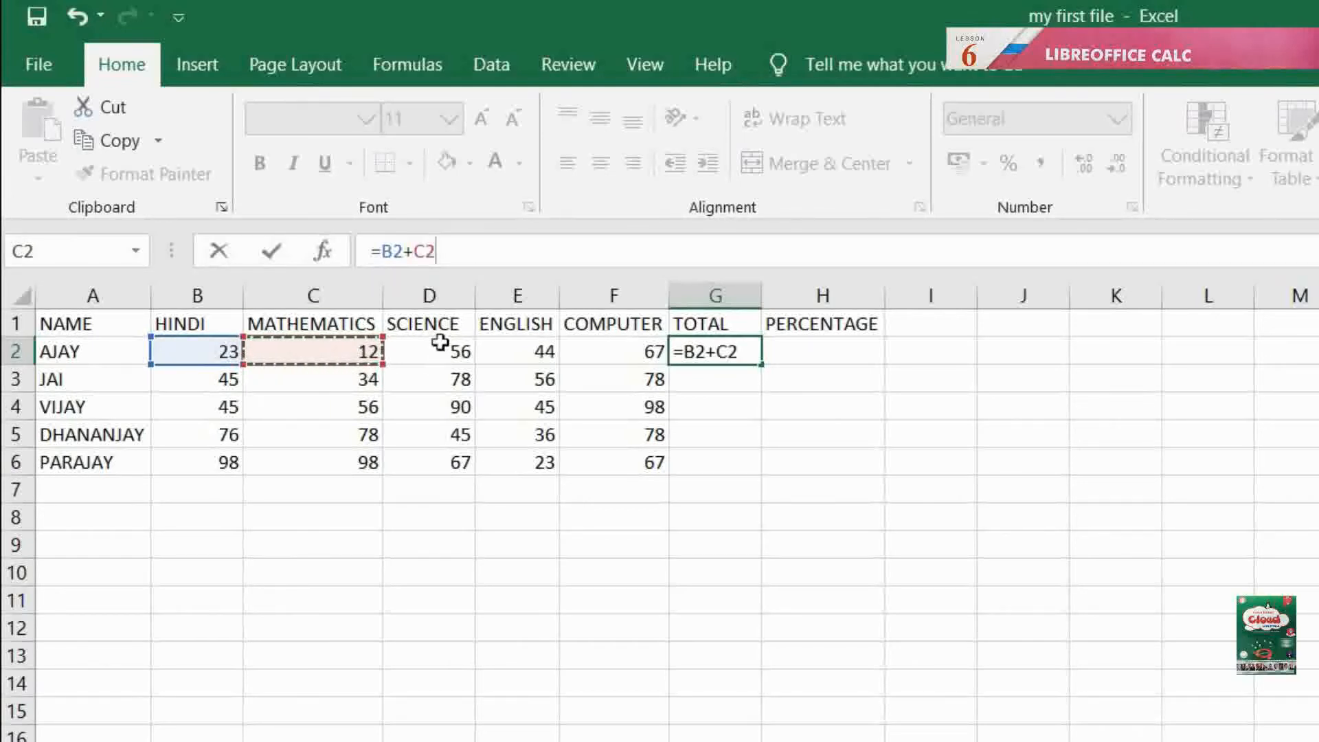
{"action": "type", "text": "+"}
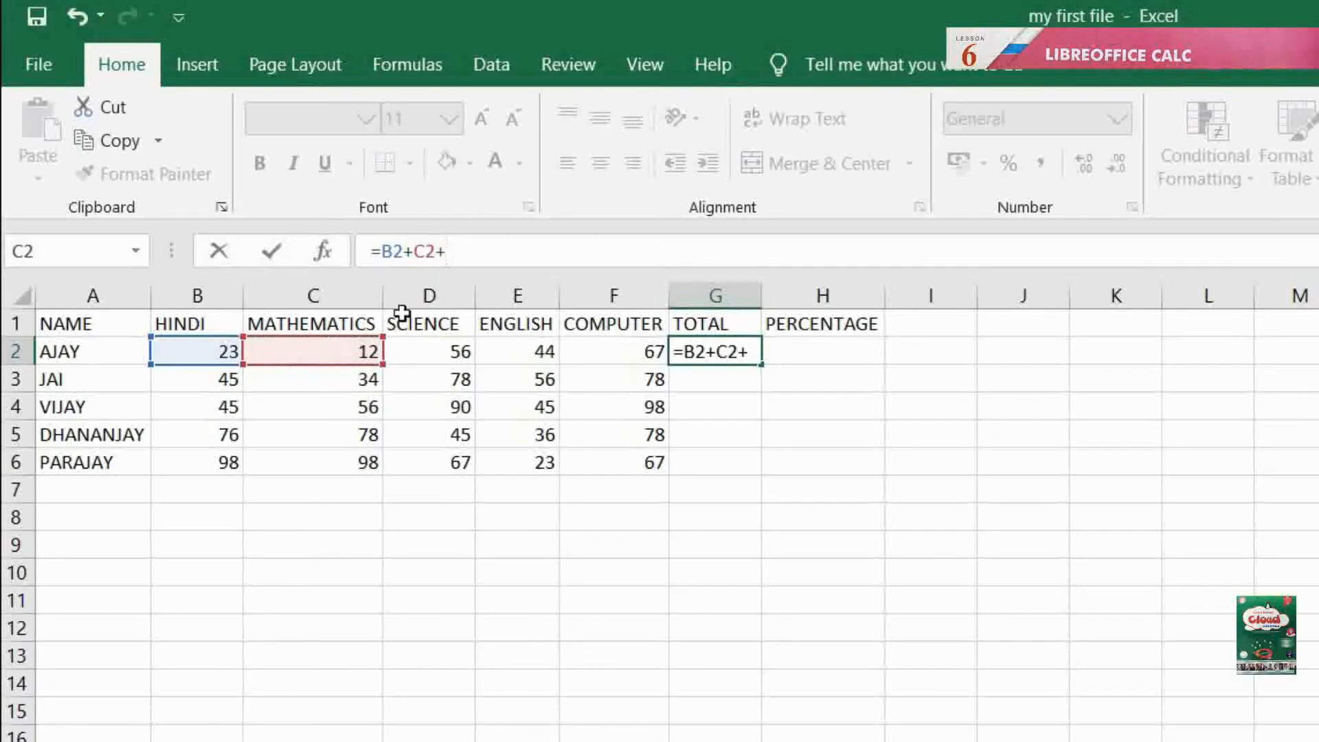
{"action": "left_click", "coordinate": [436, 350]}
{"action": "type", "text": "+"}
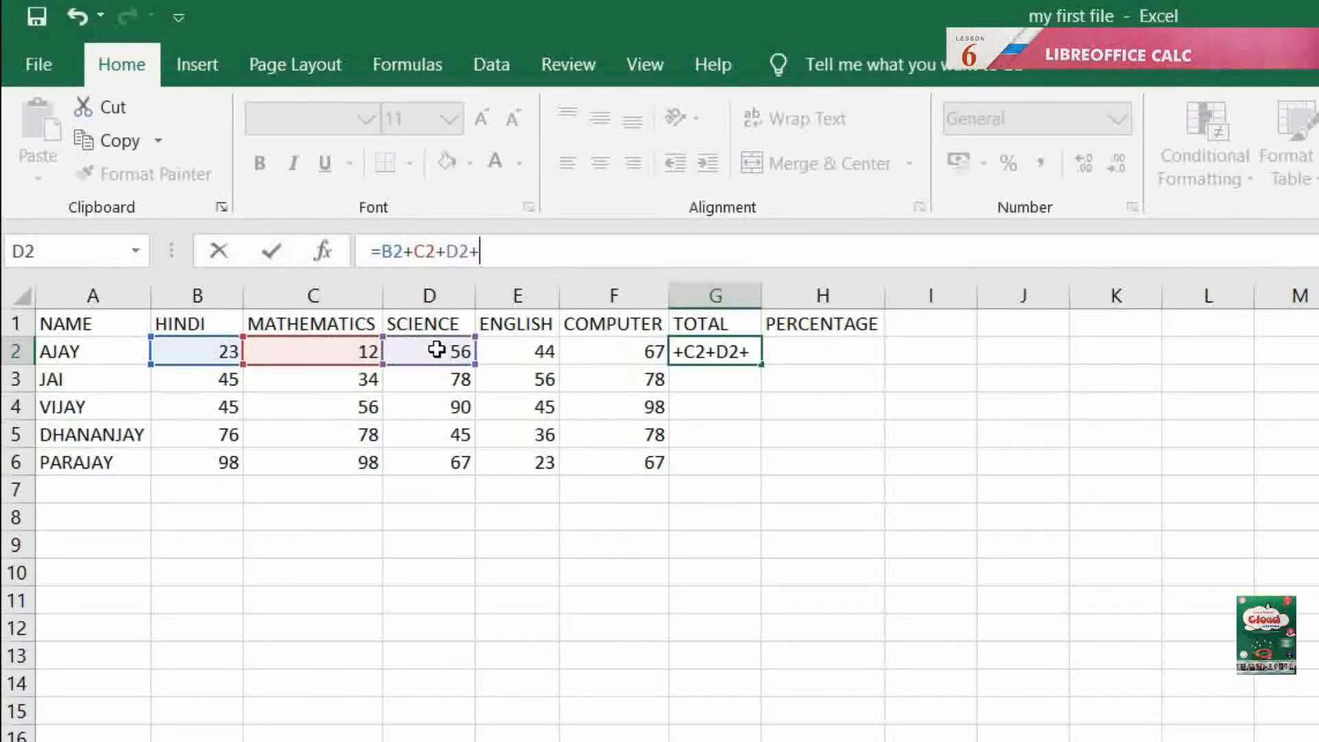
{"action": "left_click", "coordinate": [533, 350]}
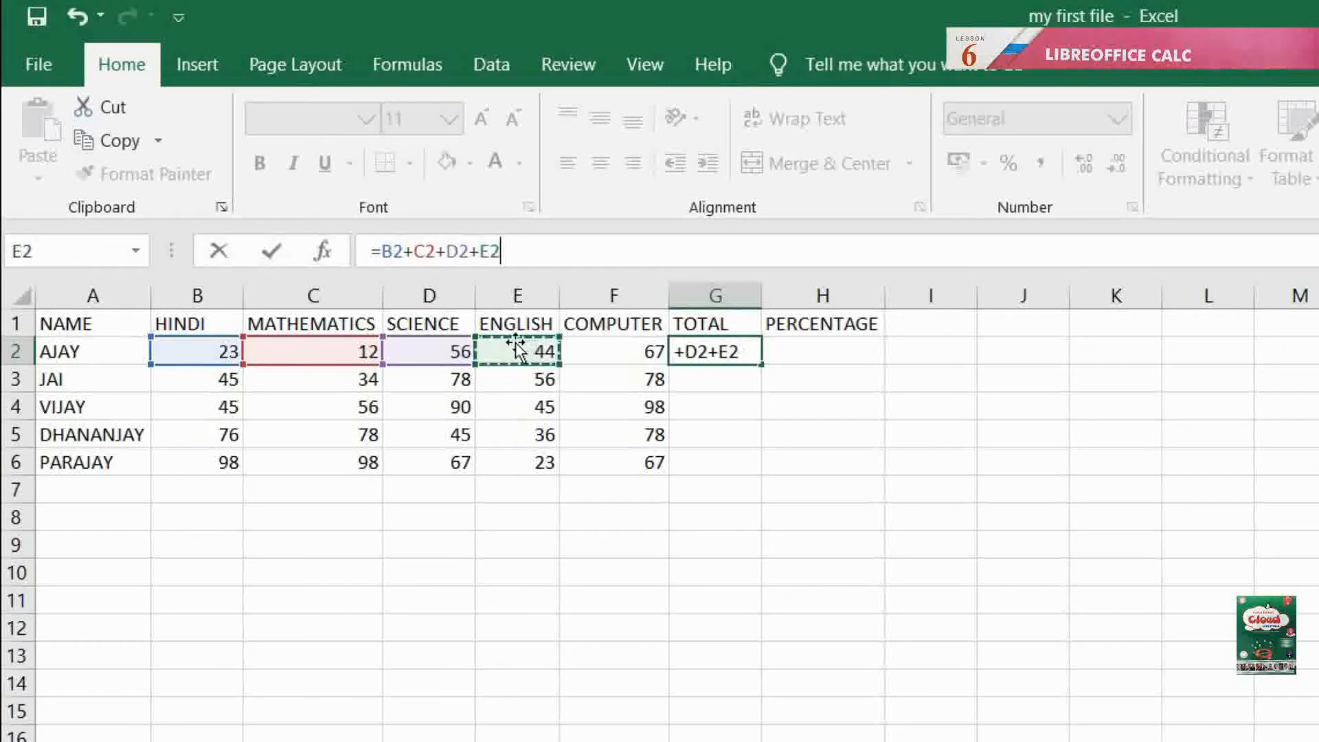
{"action": "type", "text": "+"}
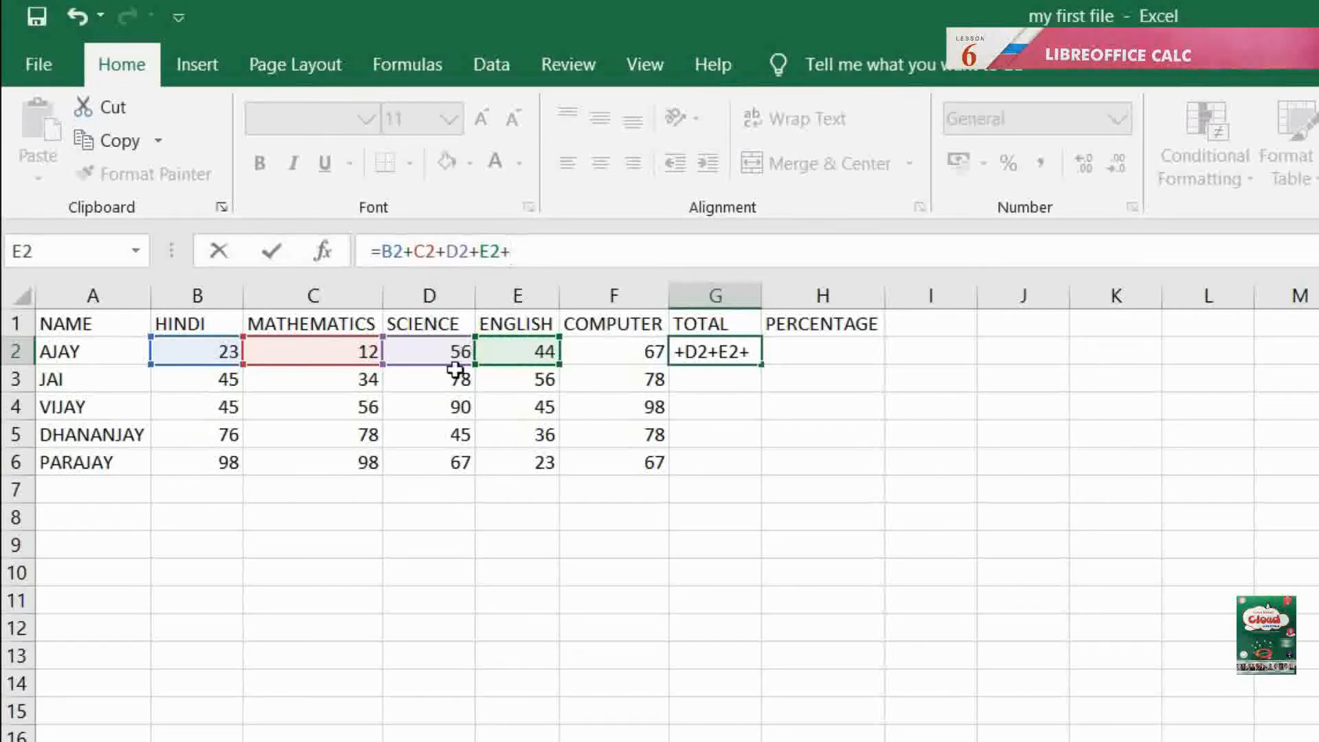
{"action": "left_click", "coordinate": [628, 356]}
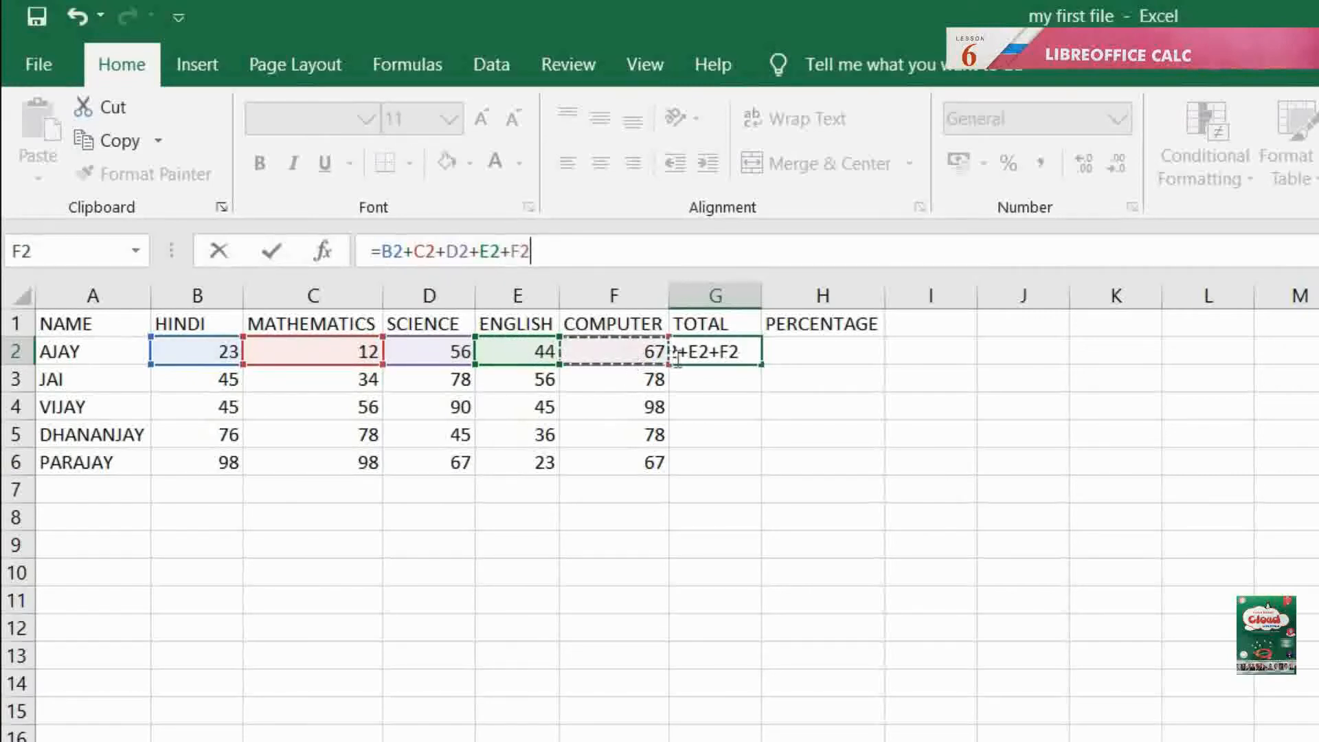
{"action": "left_click", "coordinate": [272, 253]}
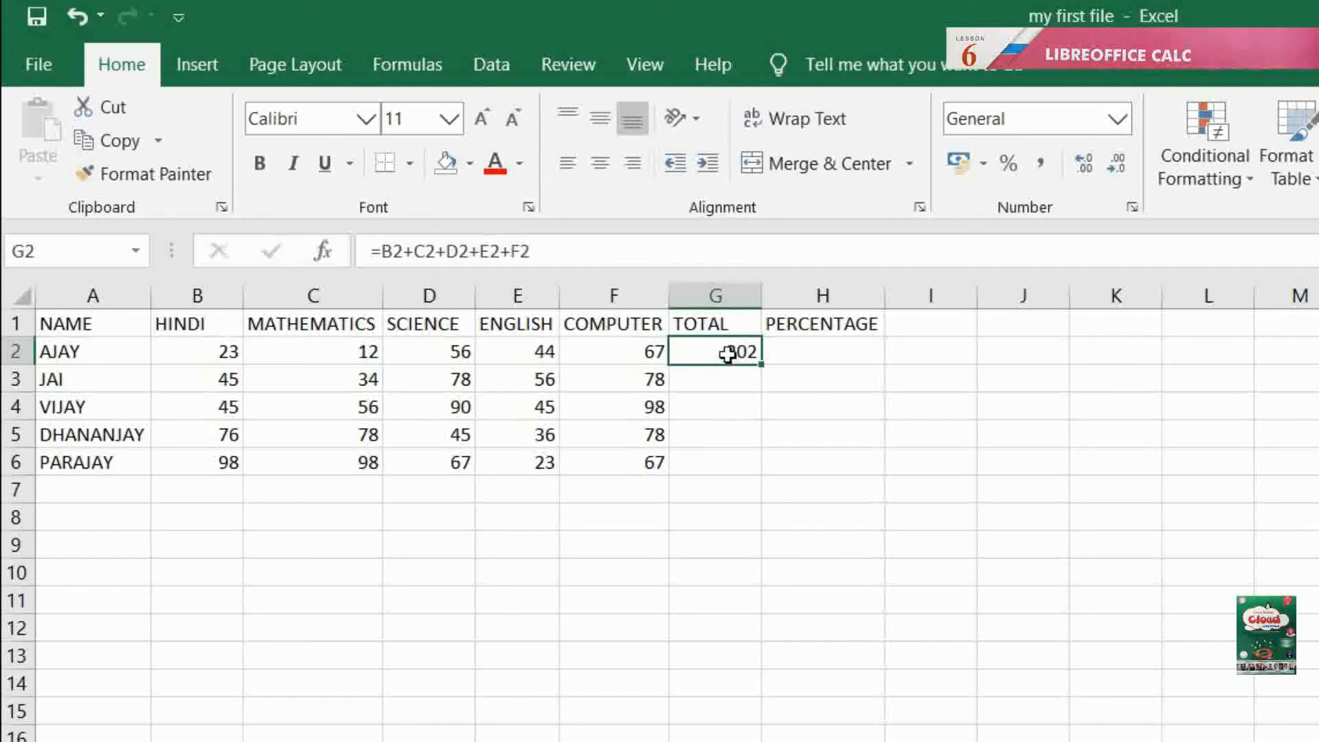
Step: Replace the addition formula in G2 with =SUM(B2:F2)
{"action": "key", "text": "Delete"}
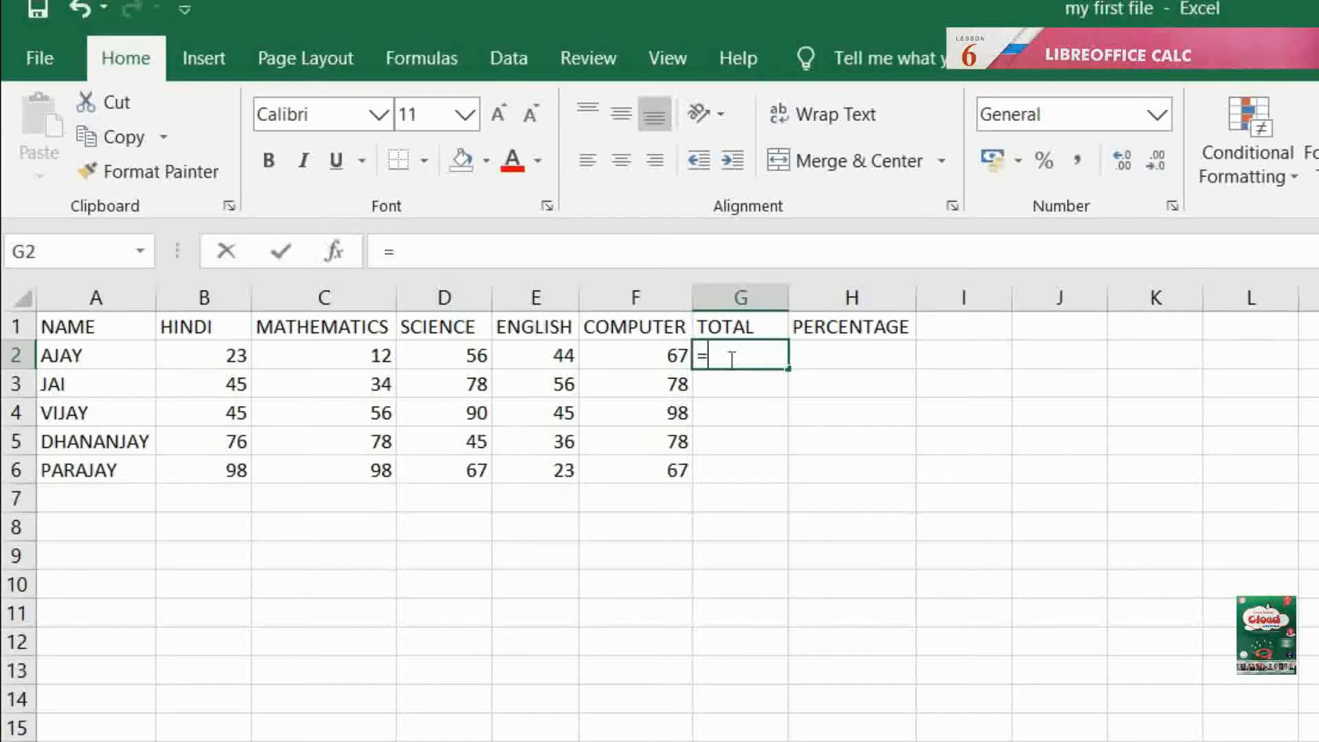
{"action": "type", "text": "="}
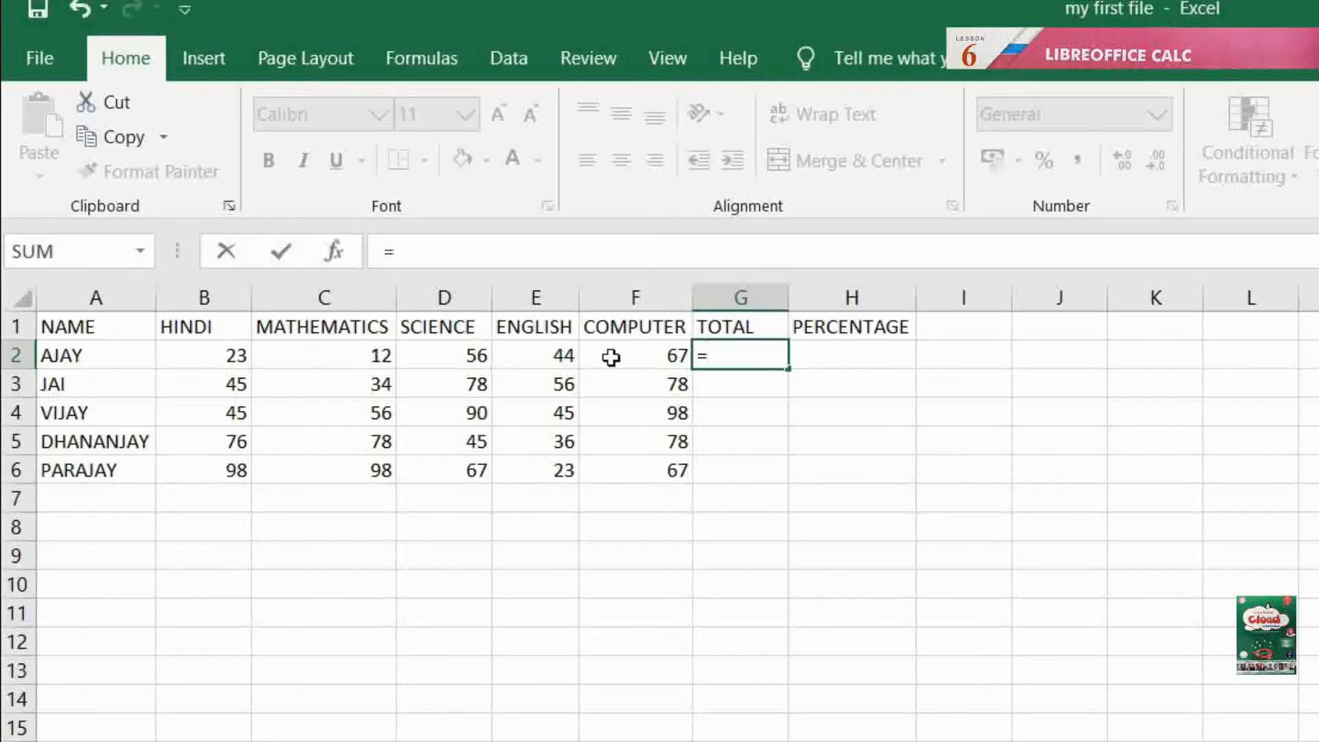
{"action": "type", "text": "SUM"}
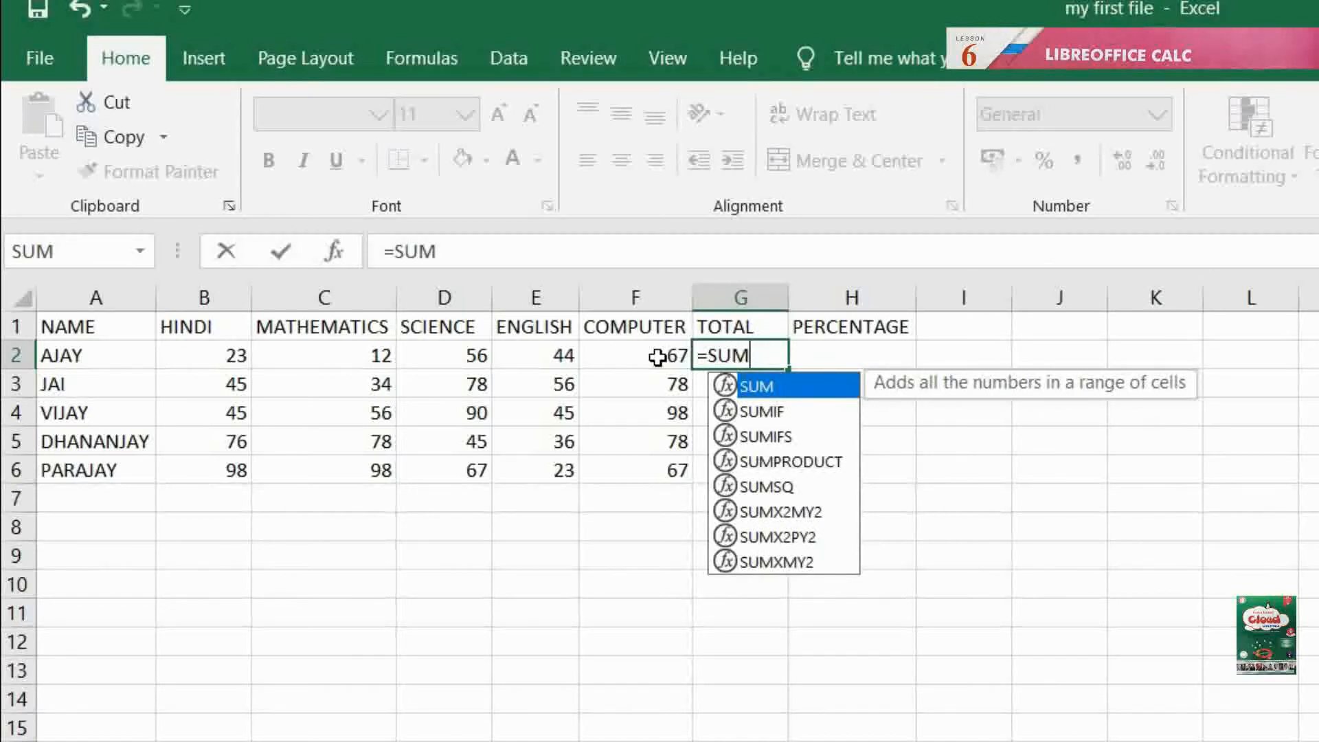
{"action": "type", "text": "("}
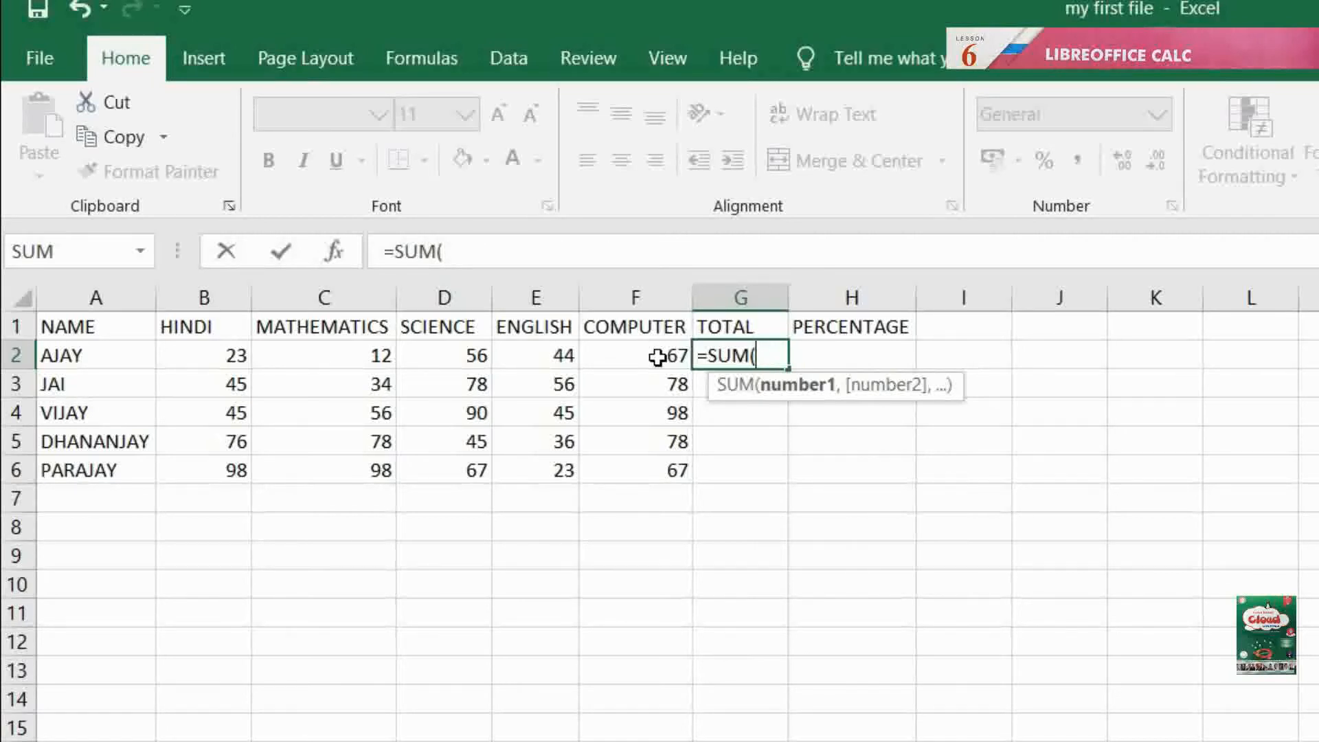
{"action": "type", "text": "B2:"}
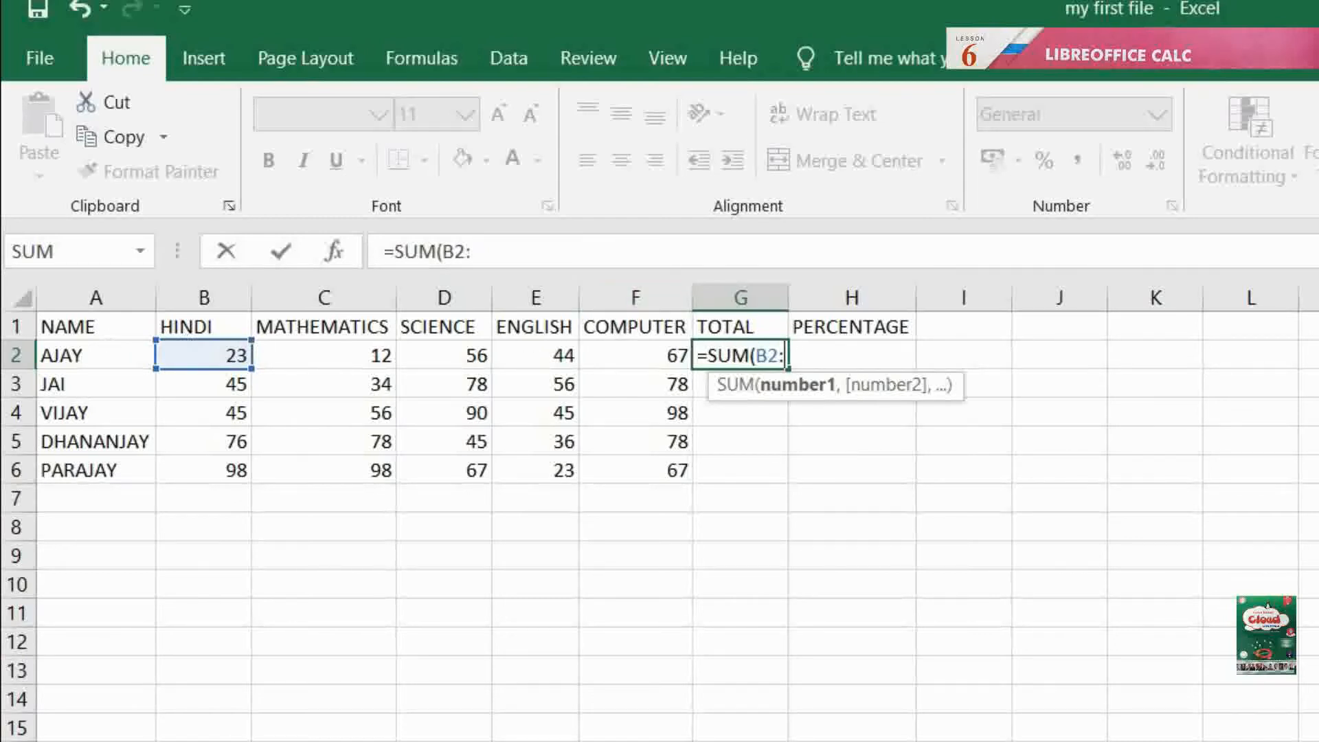
{"action": "left_click", "coordinate": [635, 359]}
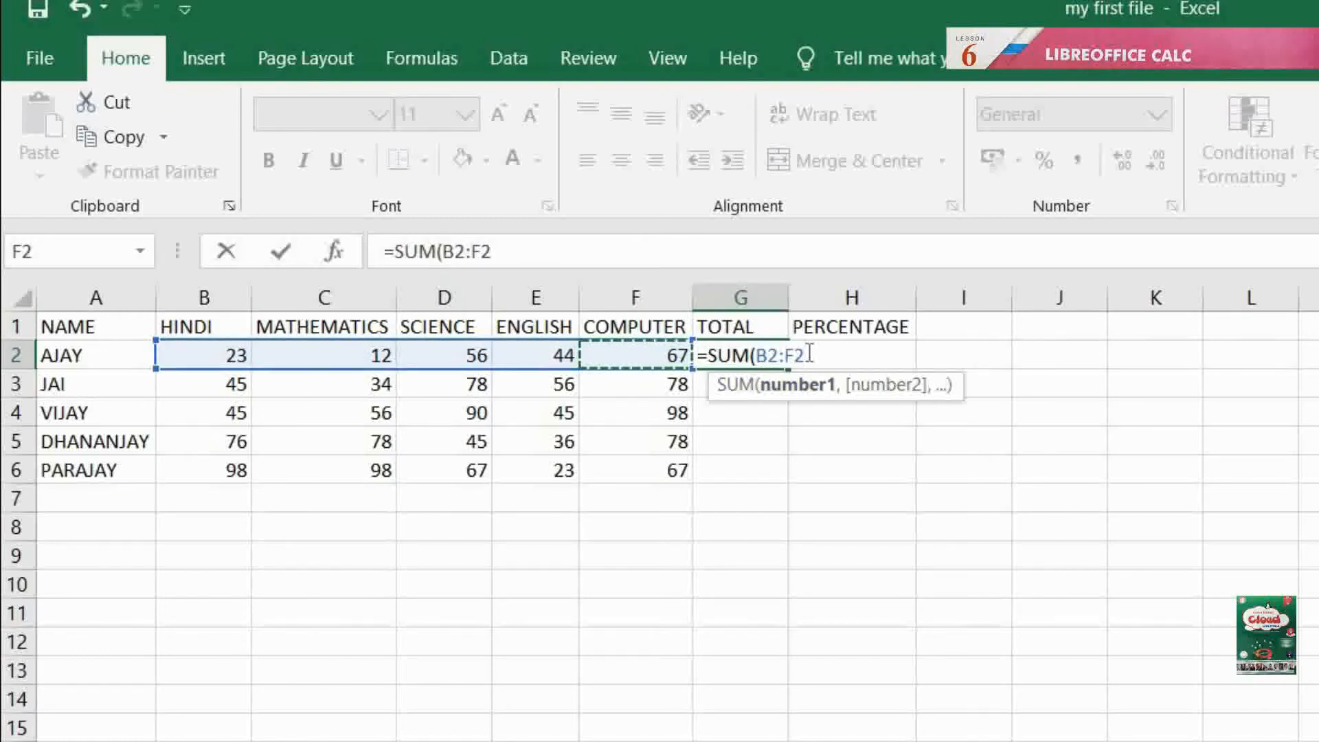
{"action": "type", "text": ")"}
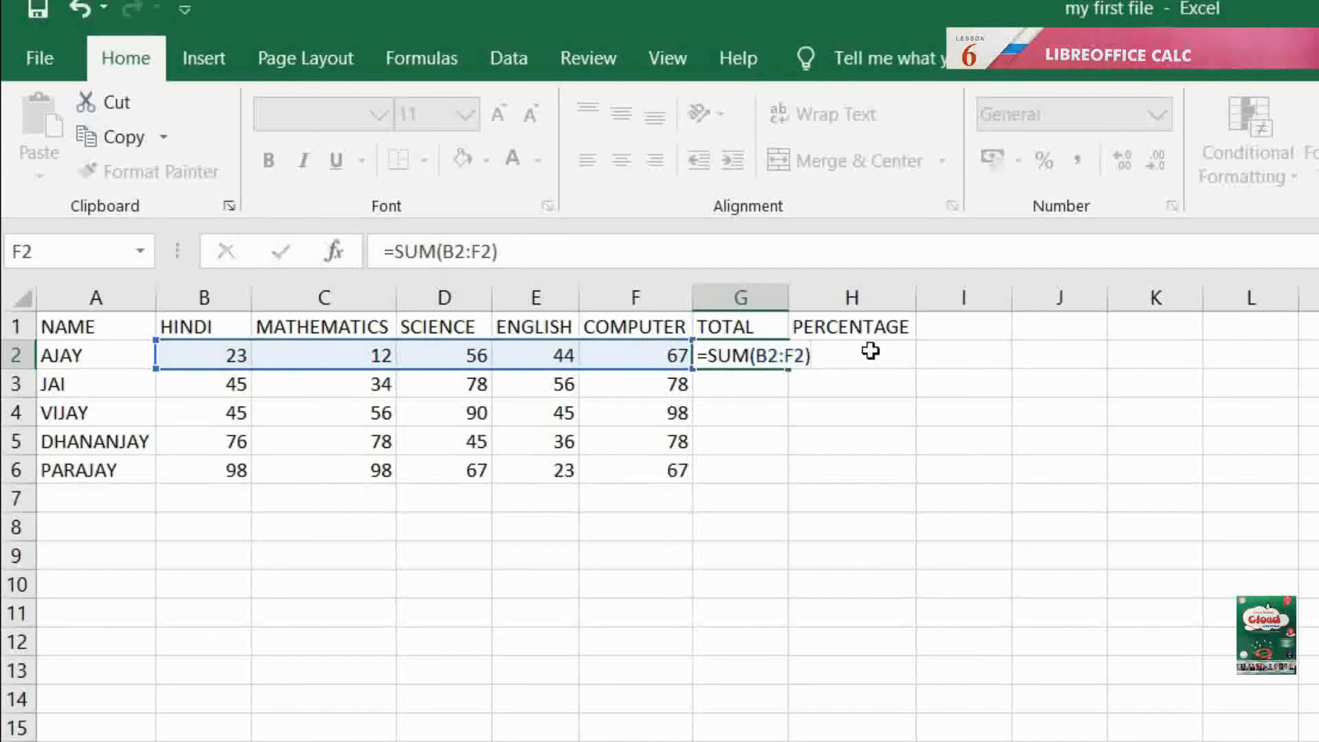
{"action": "key", "text": "Return"}
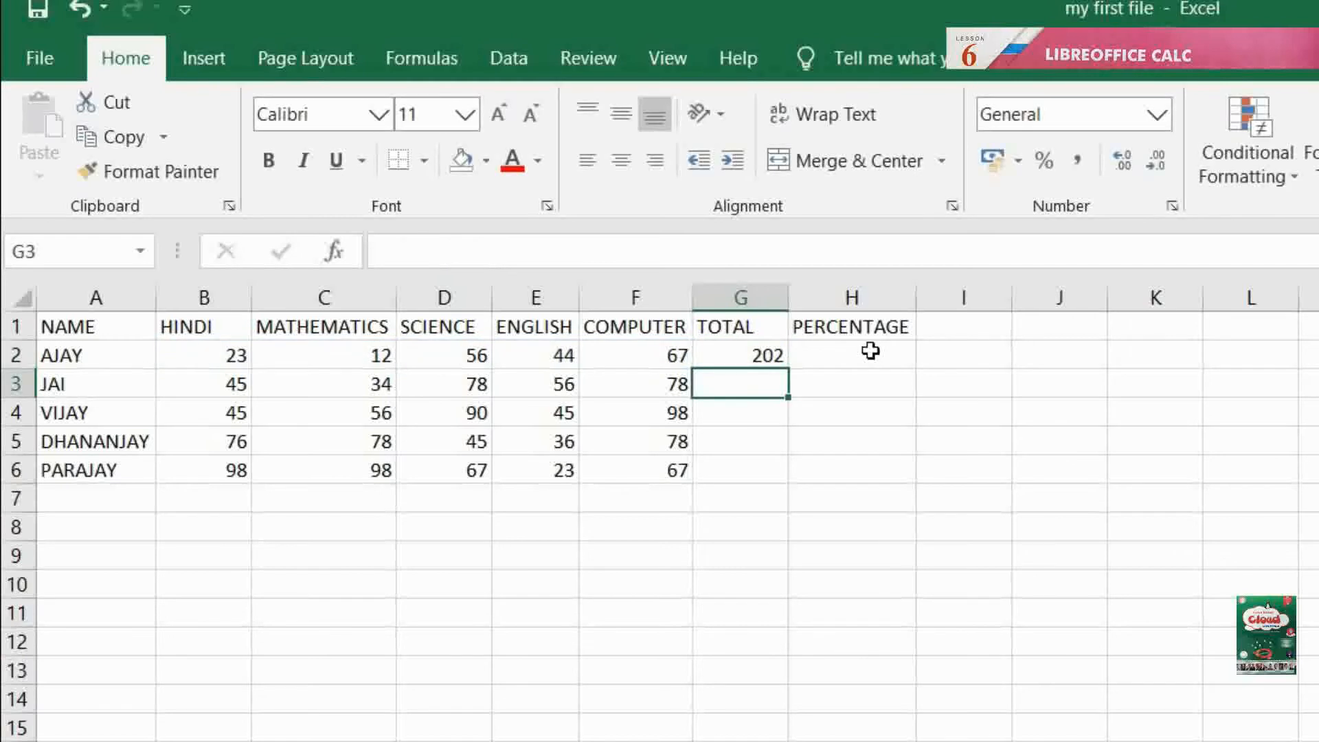
Step: Delete the SUM formula from cell G2
{"action": "left_click", "coordinate": [761, 358]}
{"action": "left_click_drag", "start_coordinate": [529, 251], "coordinate": [376, 252]}
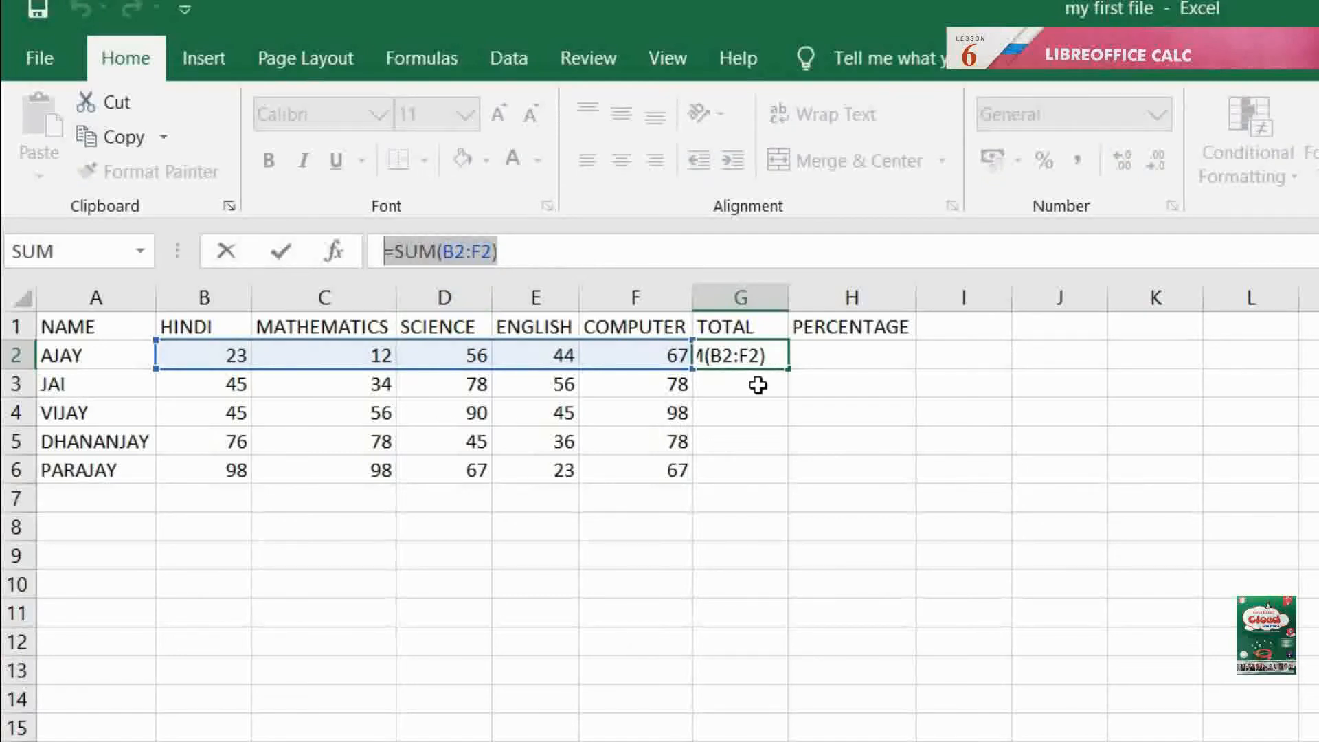
{"action": "key", "text": "Delete"}
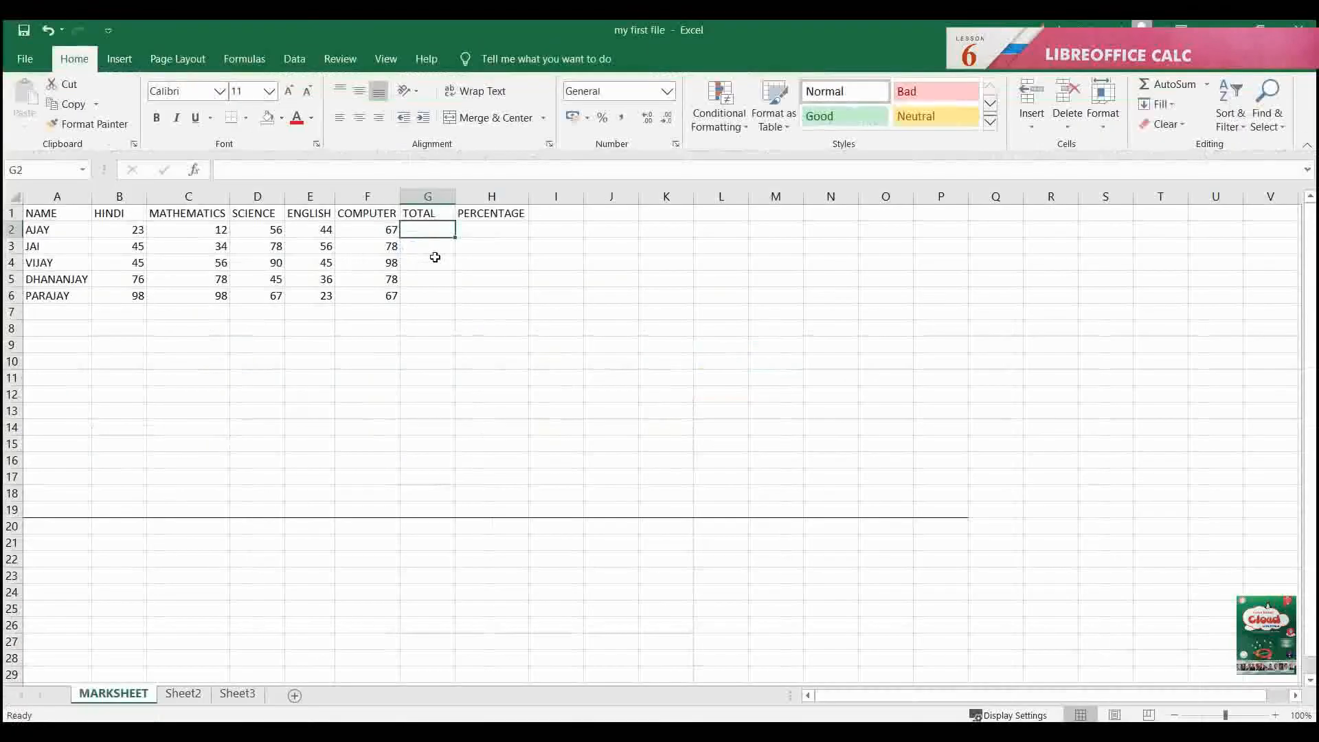
{"action": "left_click", "coordinate": [747, 411]}
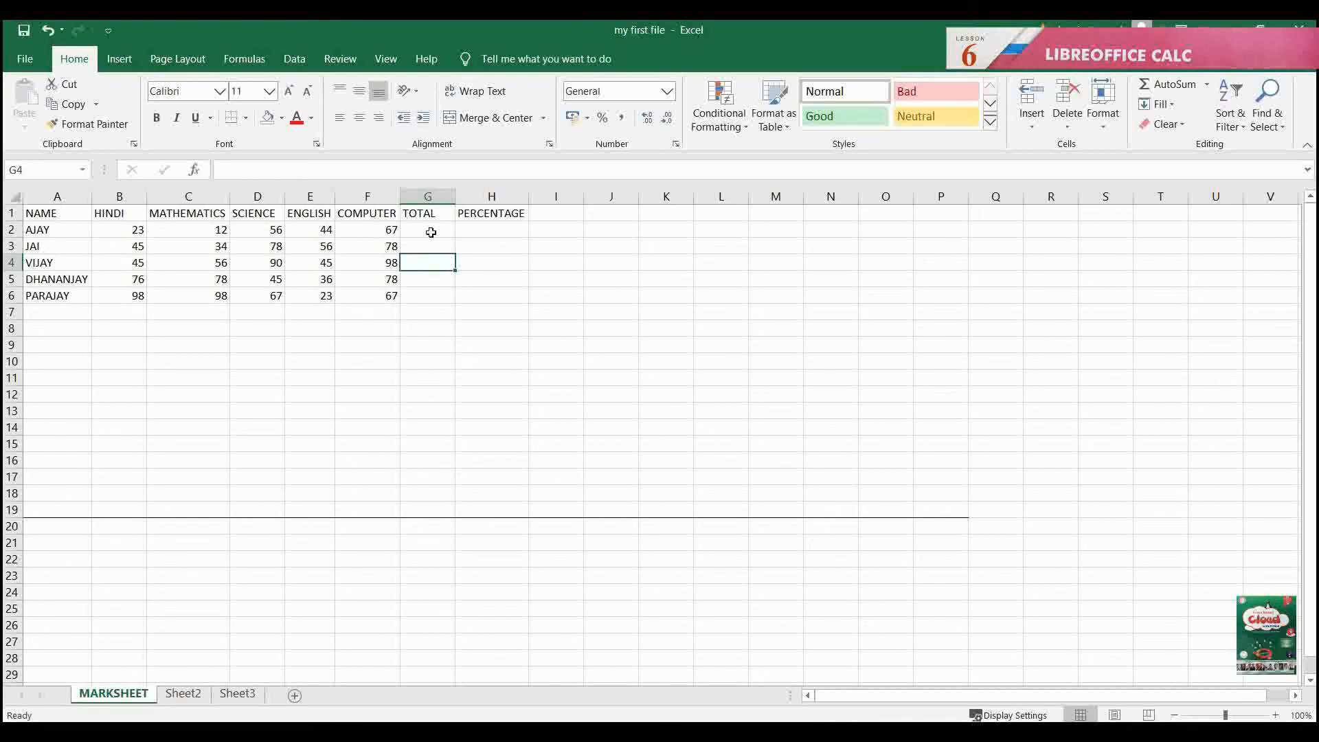
Step: Total the marks in B2:F2 in cell G2 using AutoSum
{"action": "left_click", "coordinate": [430, 232]}
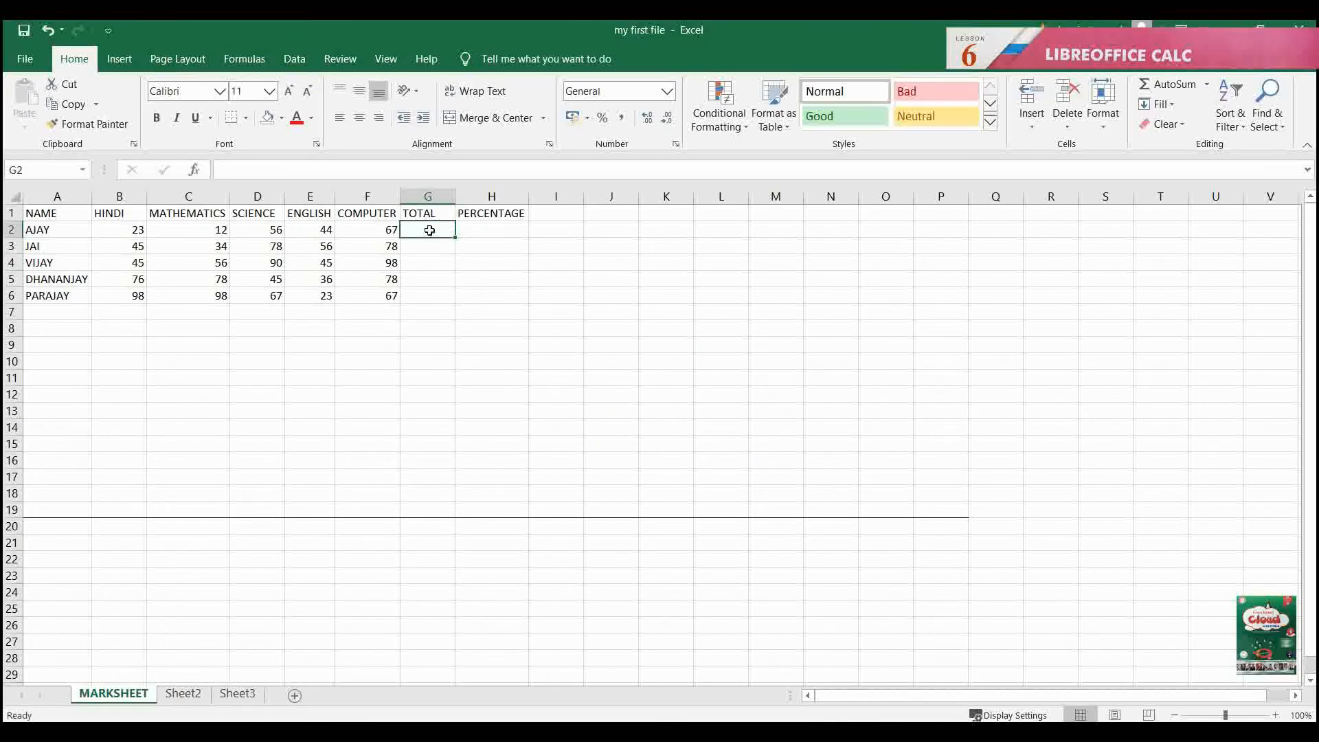
{"action": "left_click_drag", "start_coordinate": [123, 231], "coordinate": [391, 230]}
{"action": "left_click", "coordinate": [434, 229]}
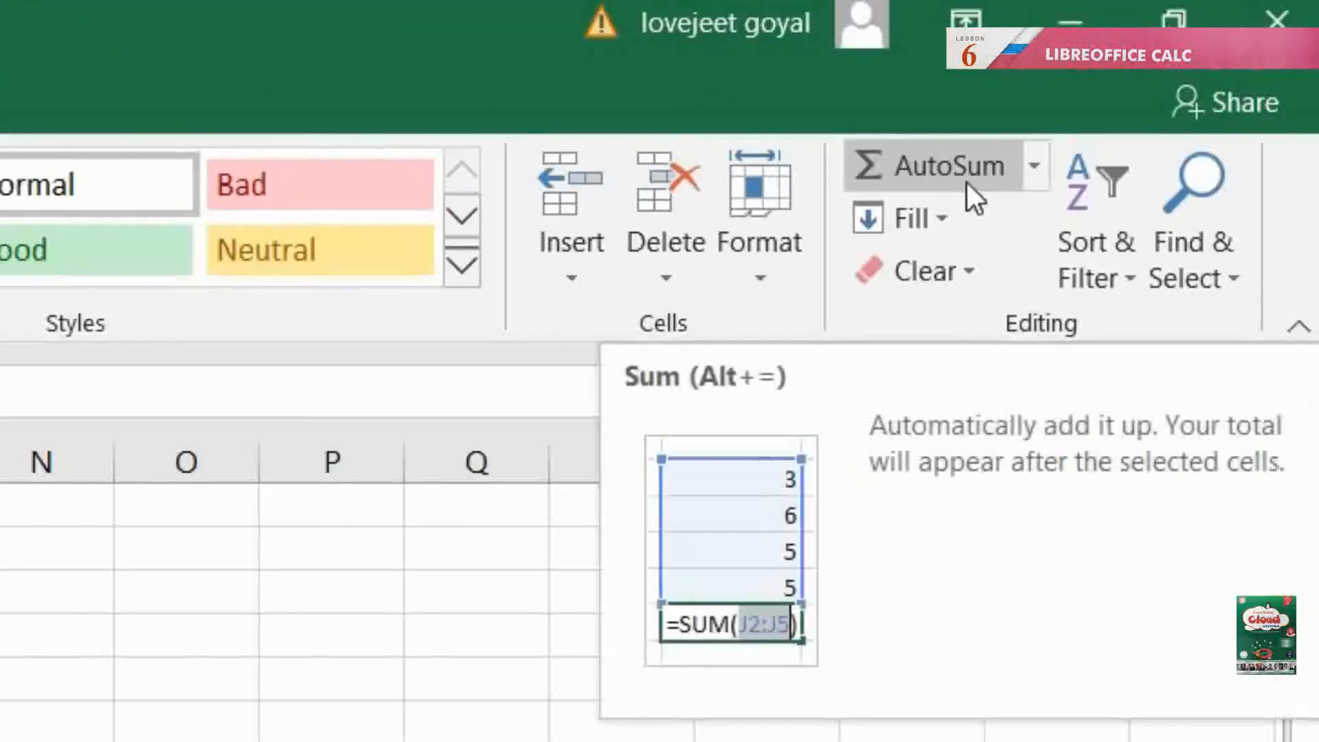
{"action": "left_click", "coordinate": [1038, 171]}
{"action": "left_click", "coordinate": [1040, 170]}
{"action": "left_click", "coordinate": [952, 175]}
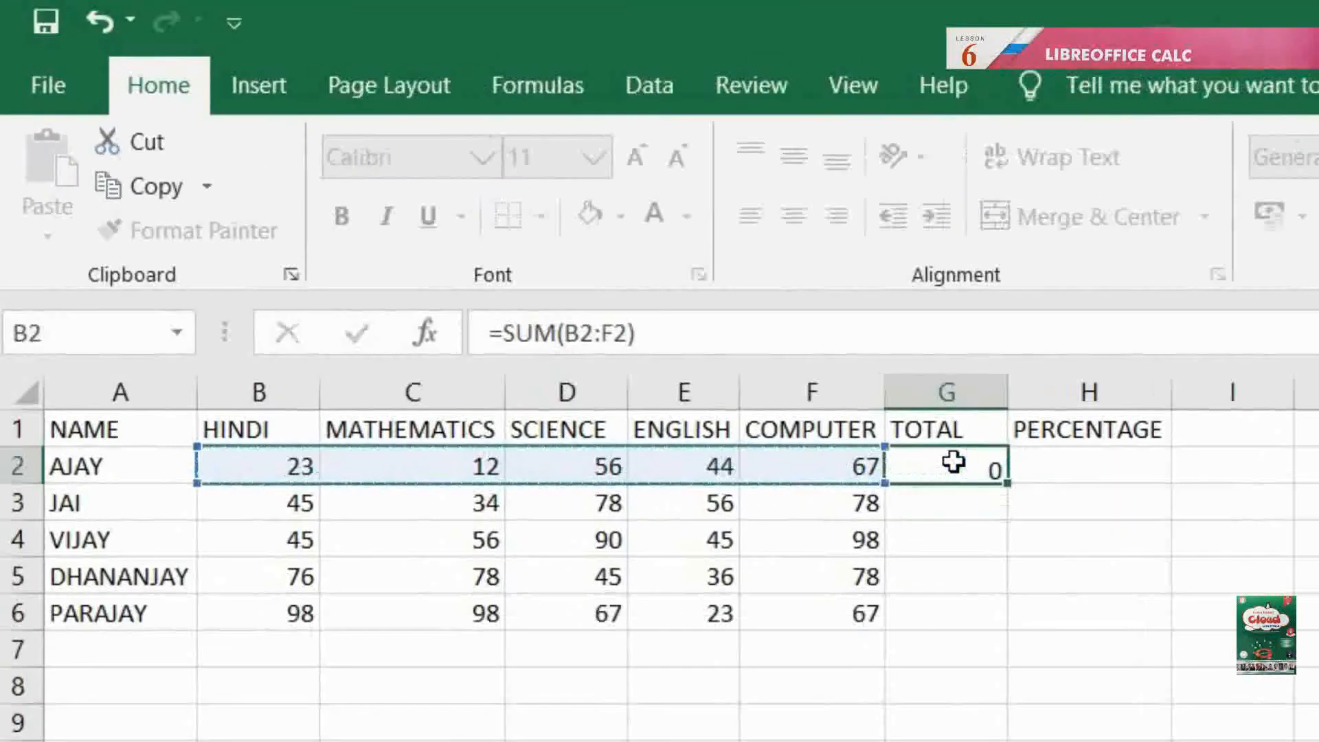
{"action": "key", "text": "Return"}
{"action": "left_click", "coordinate": [954, 466]}
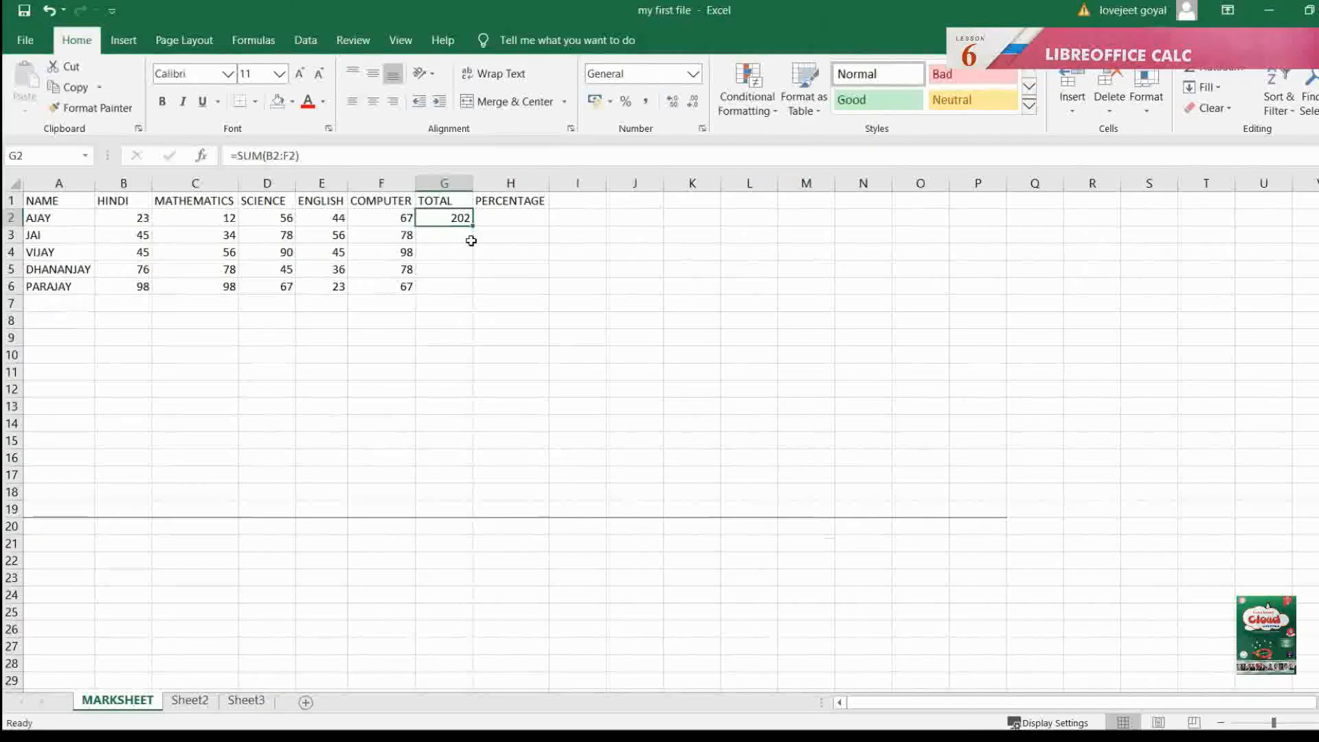
Step: Fill the SUM formula from G2 down through G6 to total the remaining students' marks
{"action": "left_click", "coordinate": [440, 239]}
{"action": "left_click", "coordinate": [443, 256]}
{"action": "left_click", "coordinate": [446, 273]}
{"action": "left_click", "coordinate": [447, 289]}
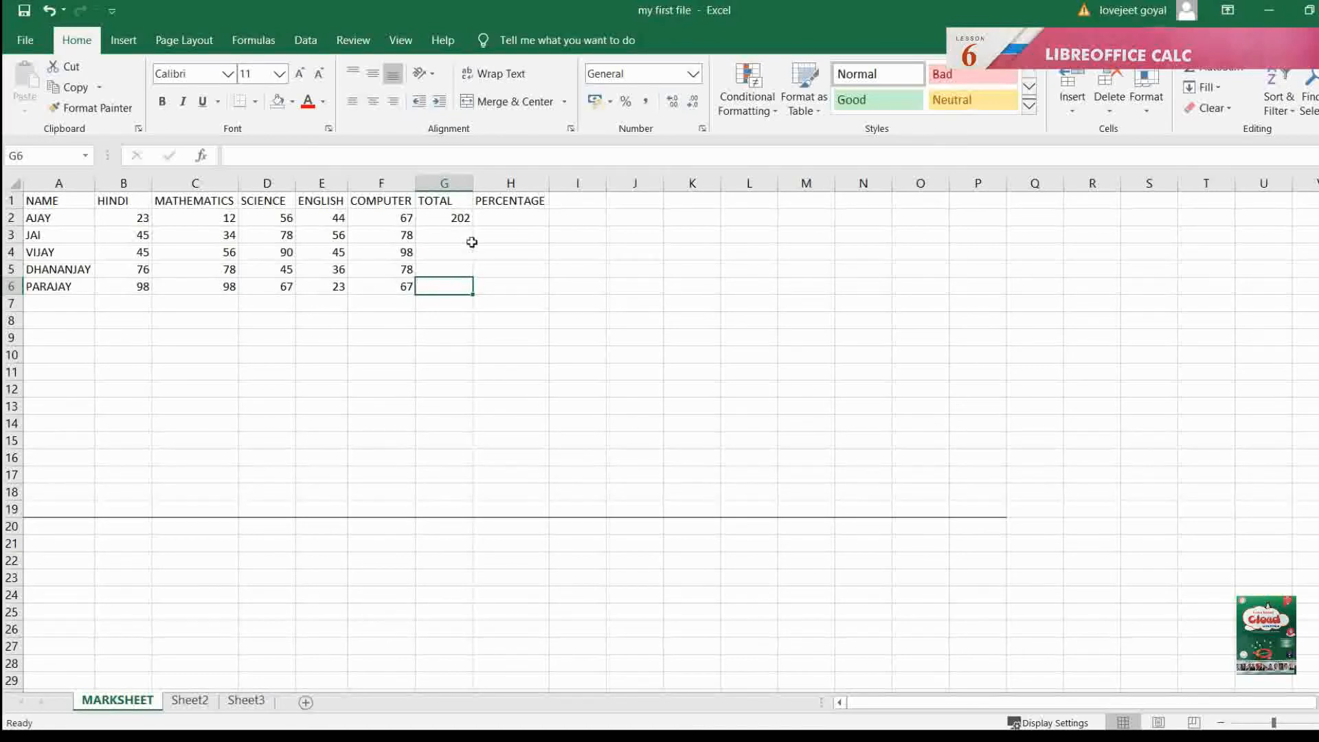
{"action": "left_click", "coordinate": [452, 216]}
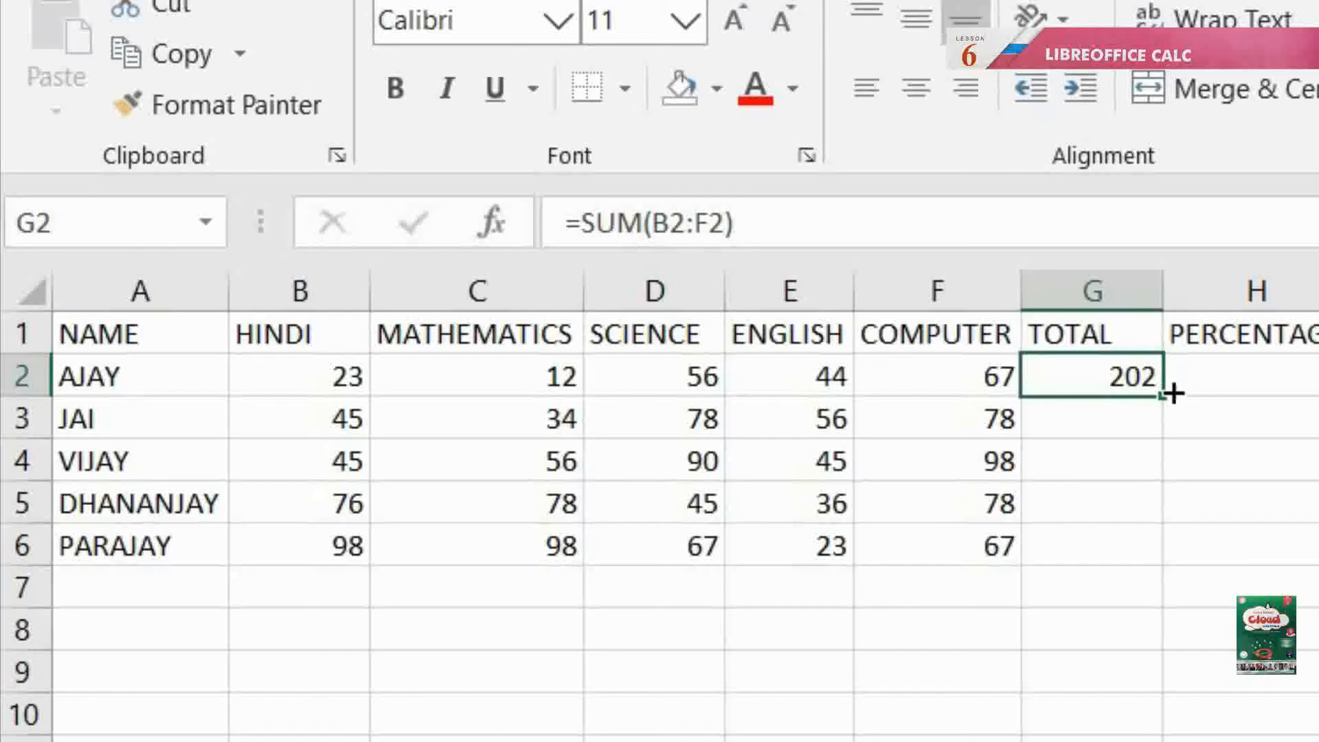
{"action": "left_click_drag", "start_coordinate": [1165, 395], "coordinate": [1170, 566]}
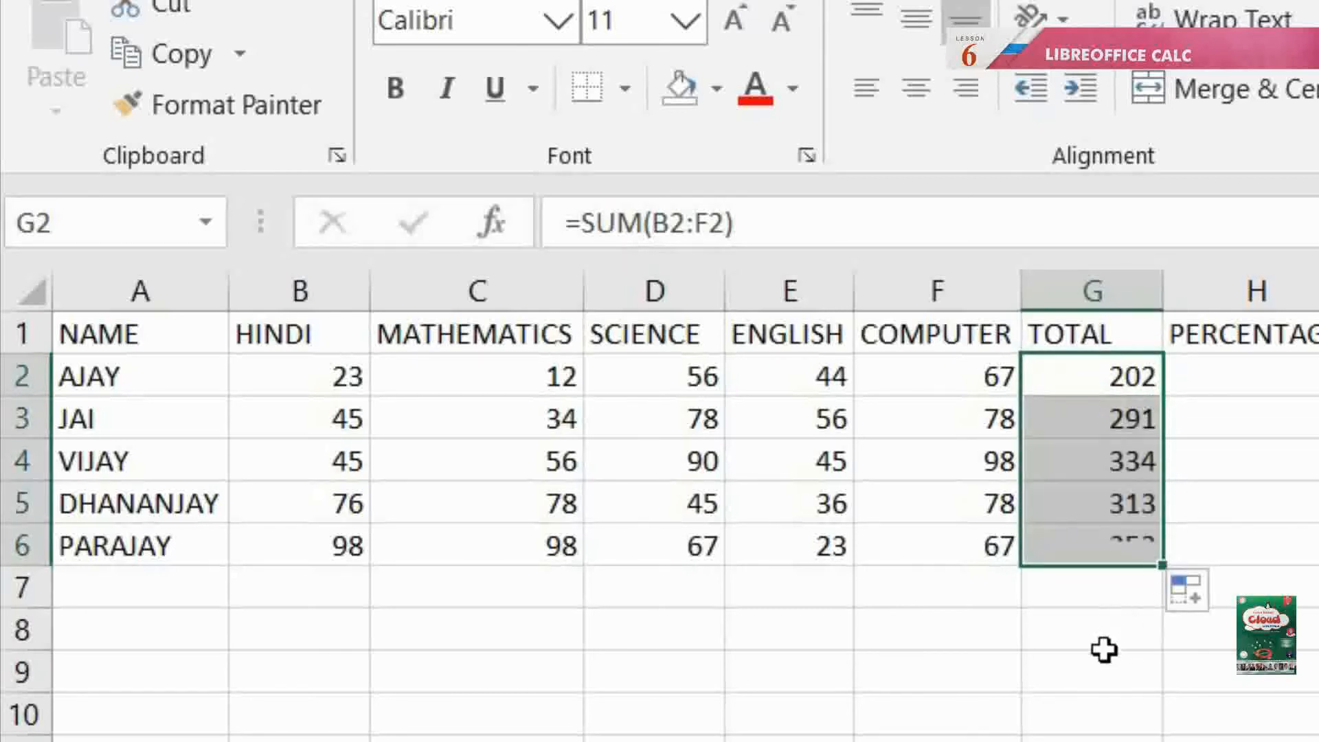
{"action": "left_click", "coordinate": [1102, 642]}
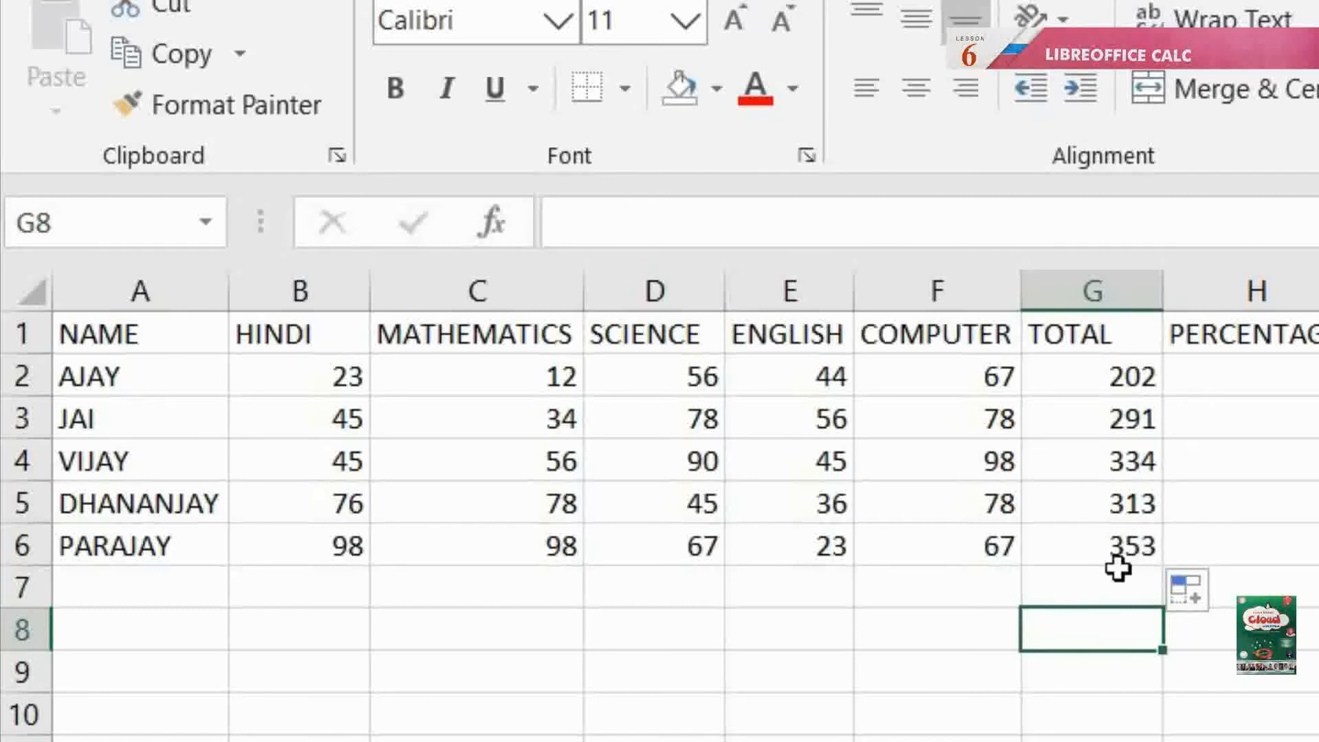
Step: Enter the formula =G2/500*100 in H2 to calculate the first student's percentage
{"action": "left_click", "coordinate": [1266, 376]}
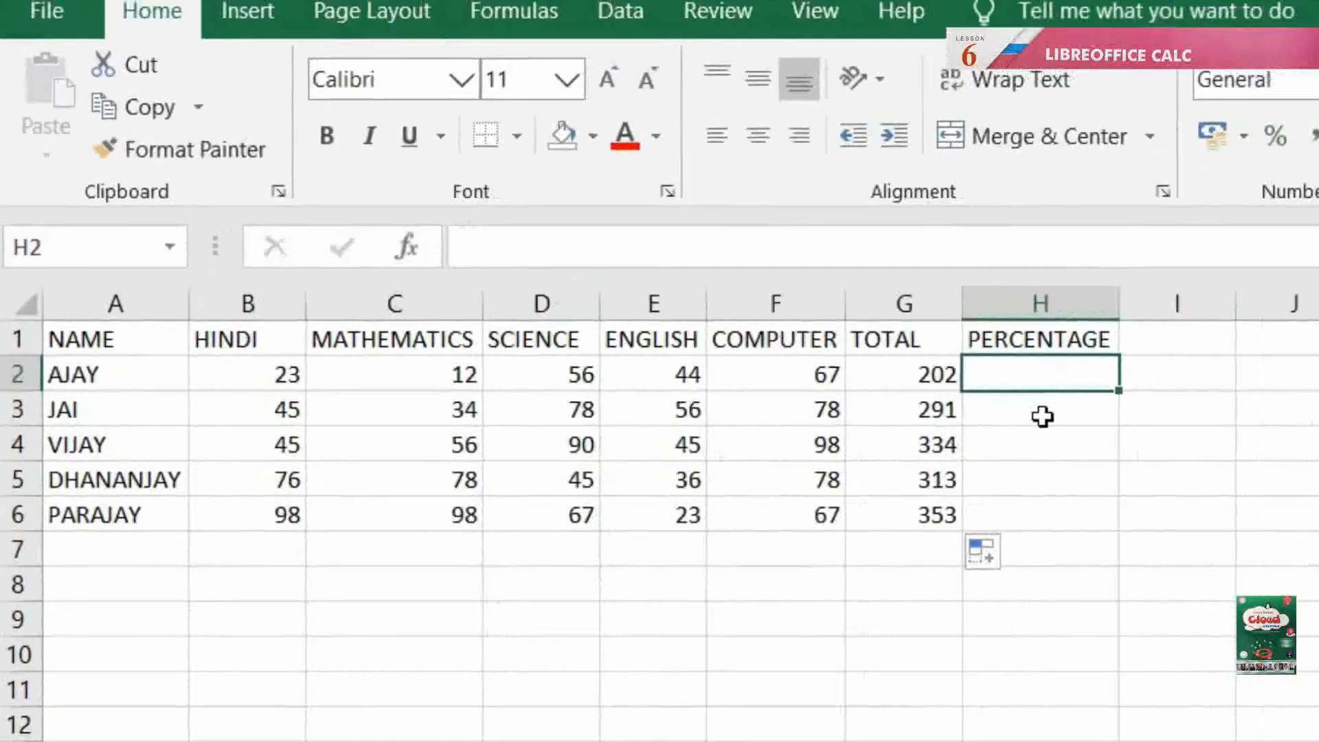
{"action": "left_click", "coordinate": [803, 380]}
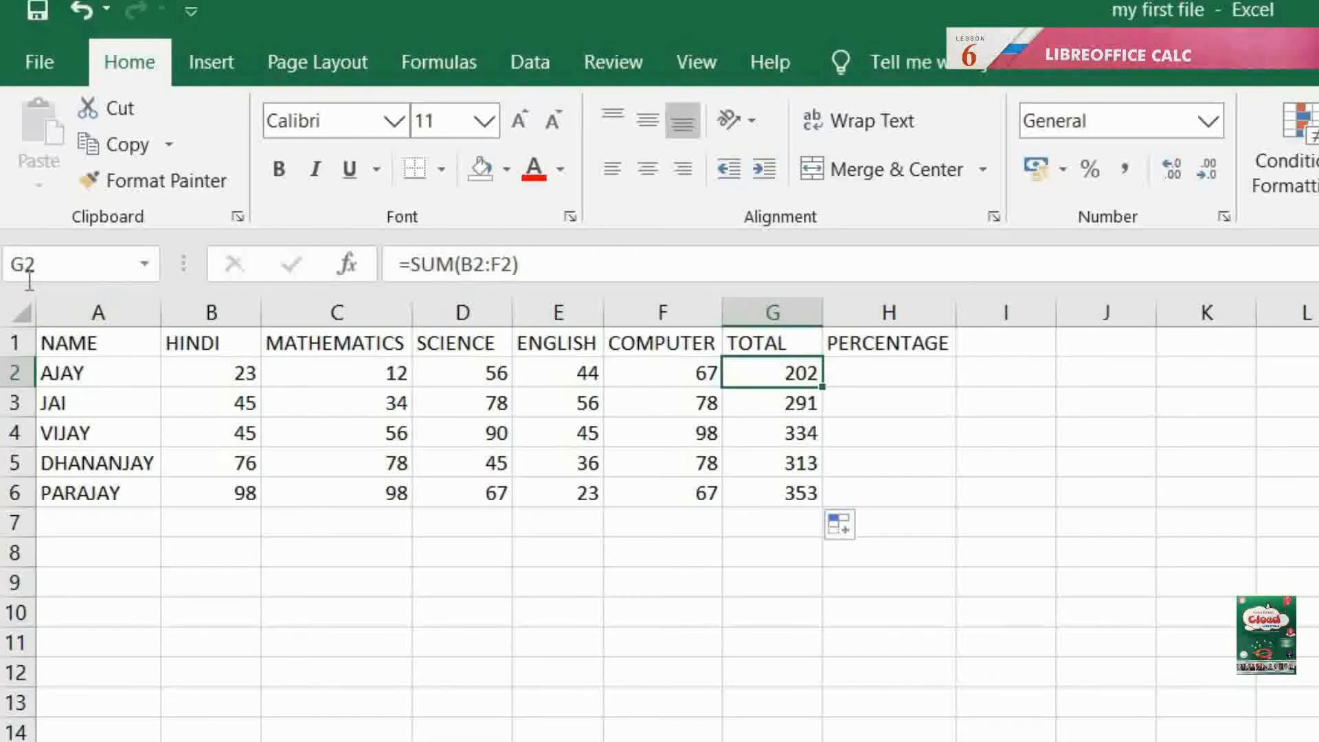
{"action": "left_click", "coordinate": [878, 376]}
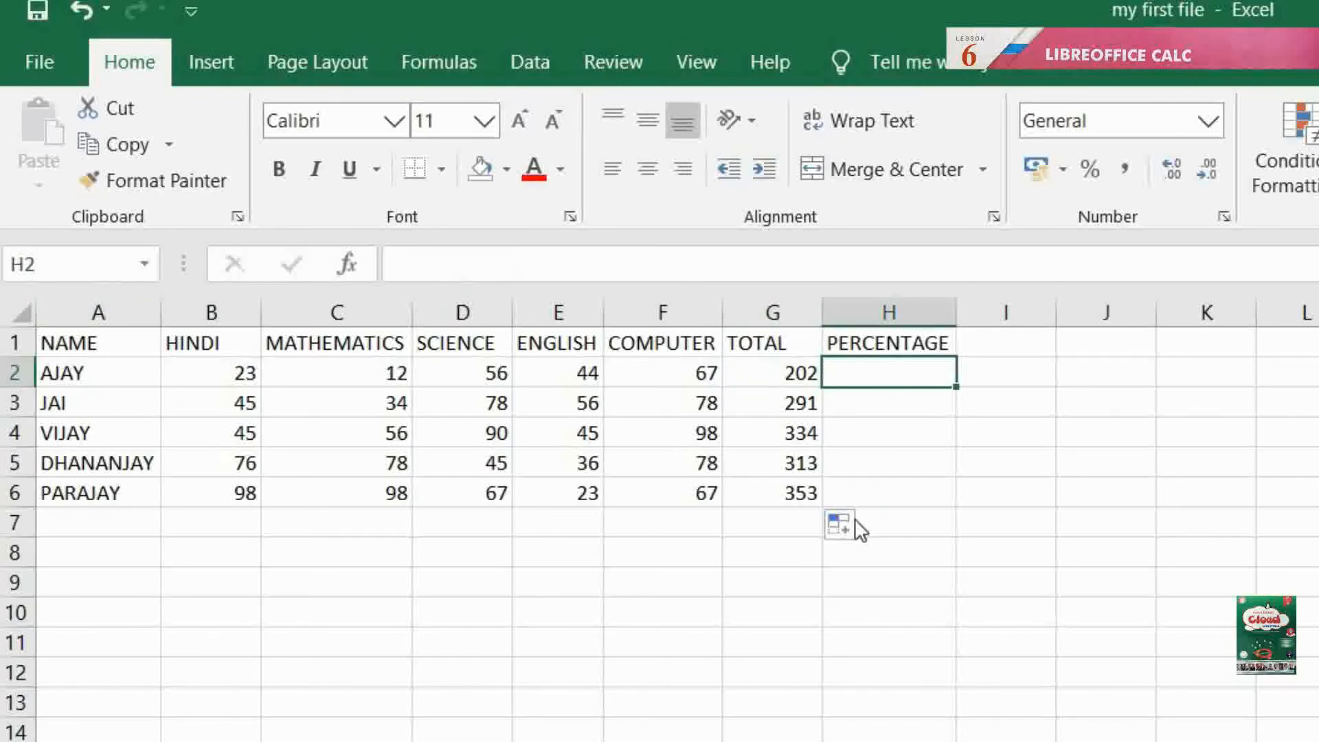
{"action": "type", "text": "="}
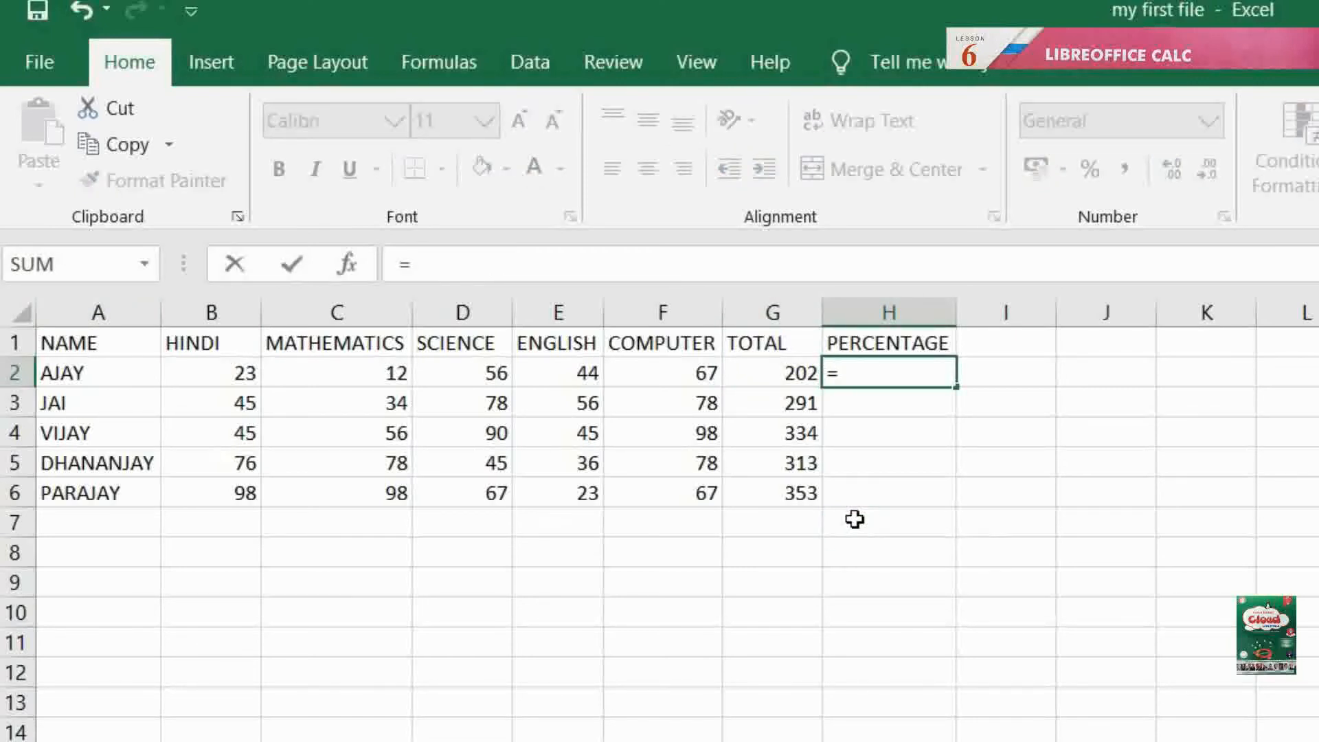
{"action": "left_click", "coordinate": [775, 376]}
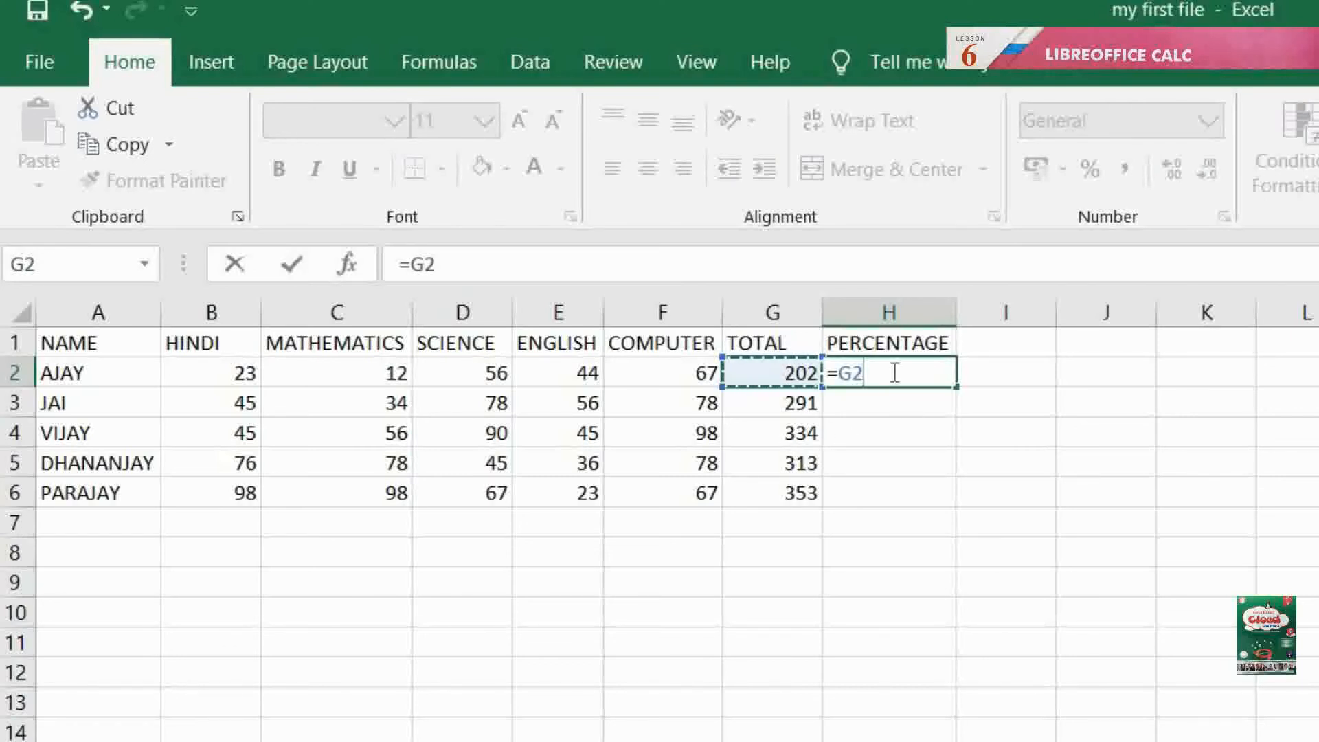
{"action": "type", "text": "/"}
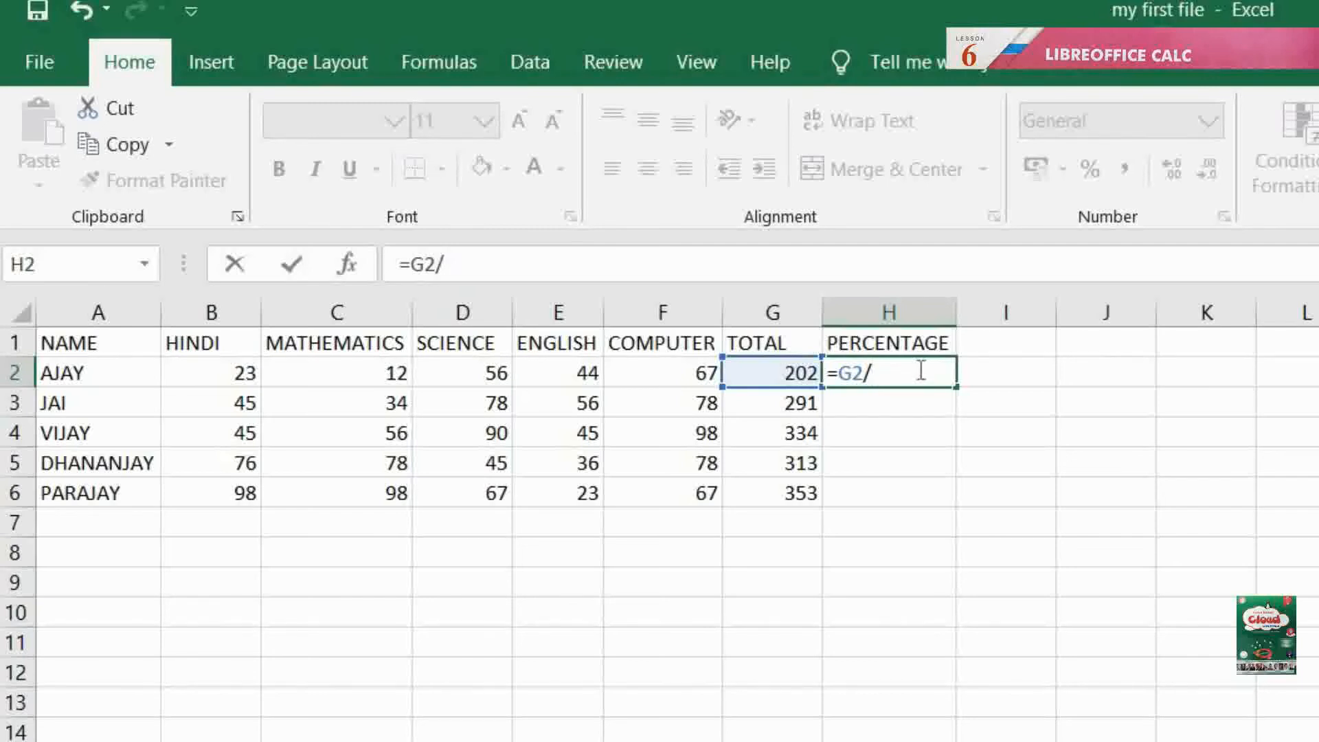
{"action": "type", "text": "5008100"}
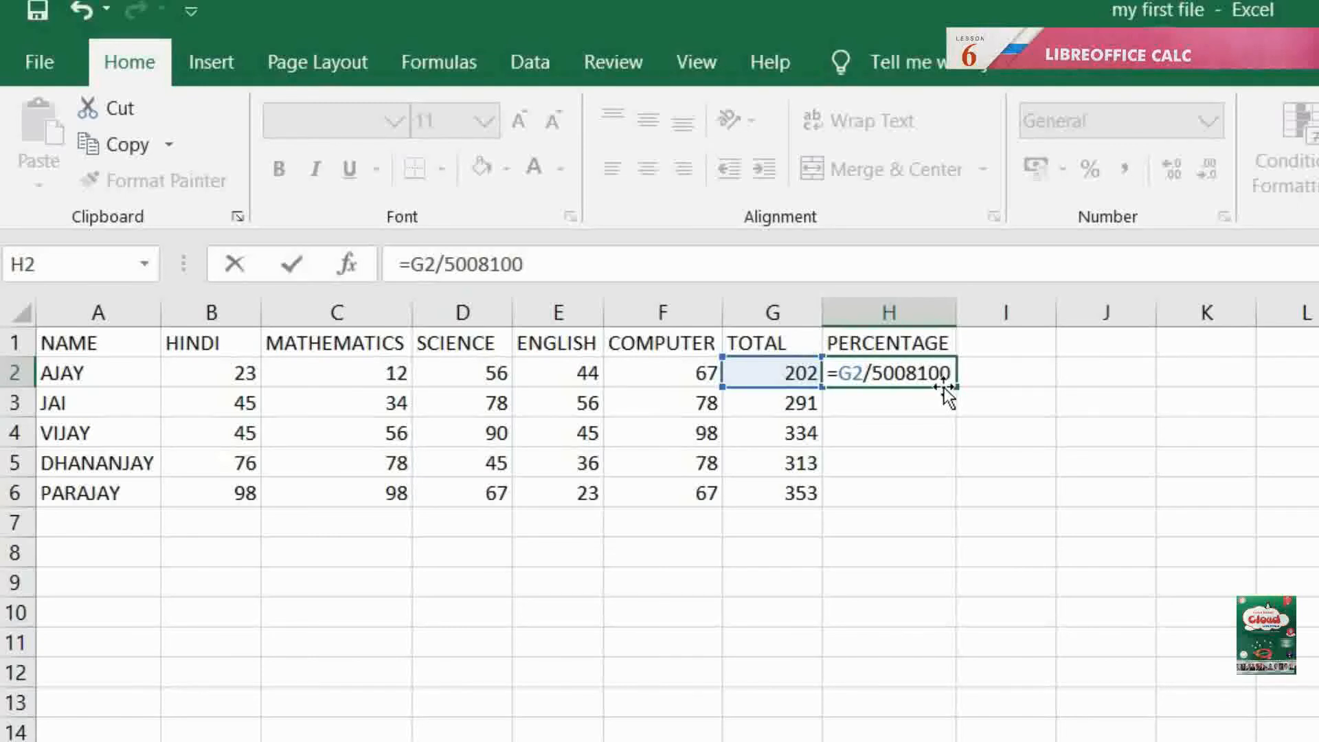
{"action": "key", "text": "BackSpace"}
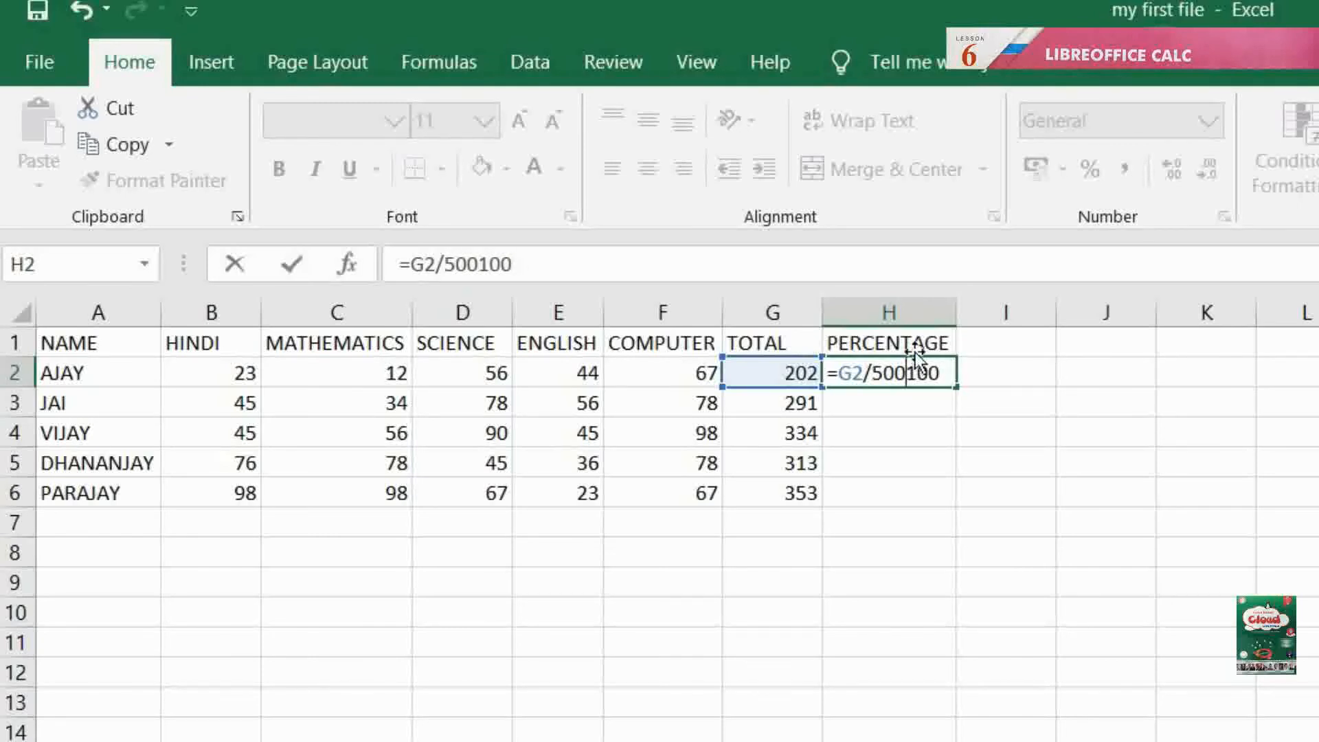
{"action": "type", "text": "*"}
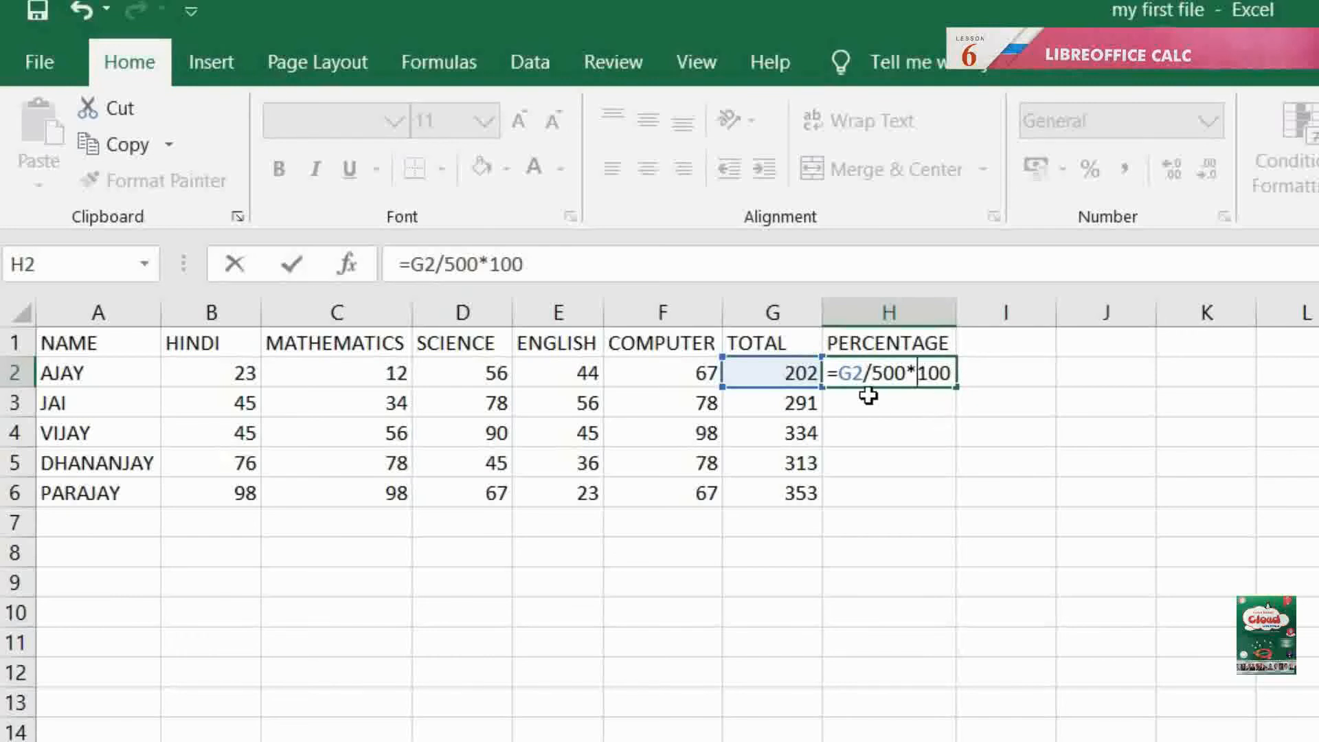
{"action": "key", "text": "Return"}
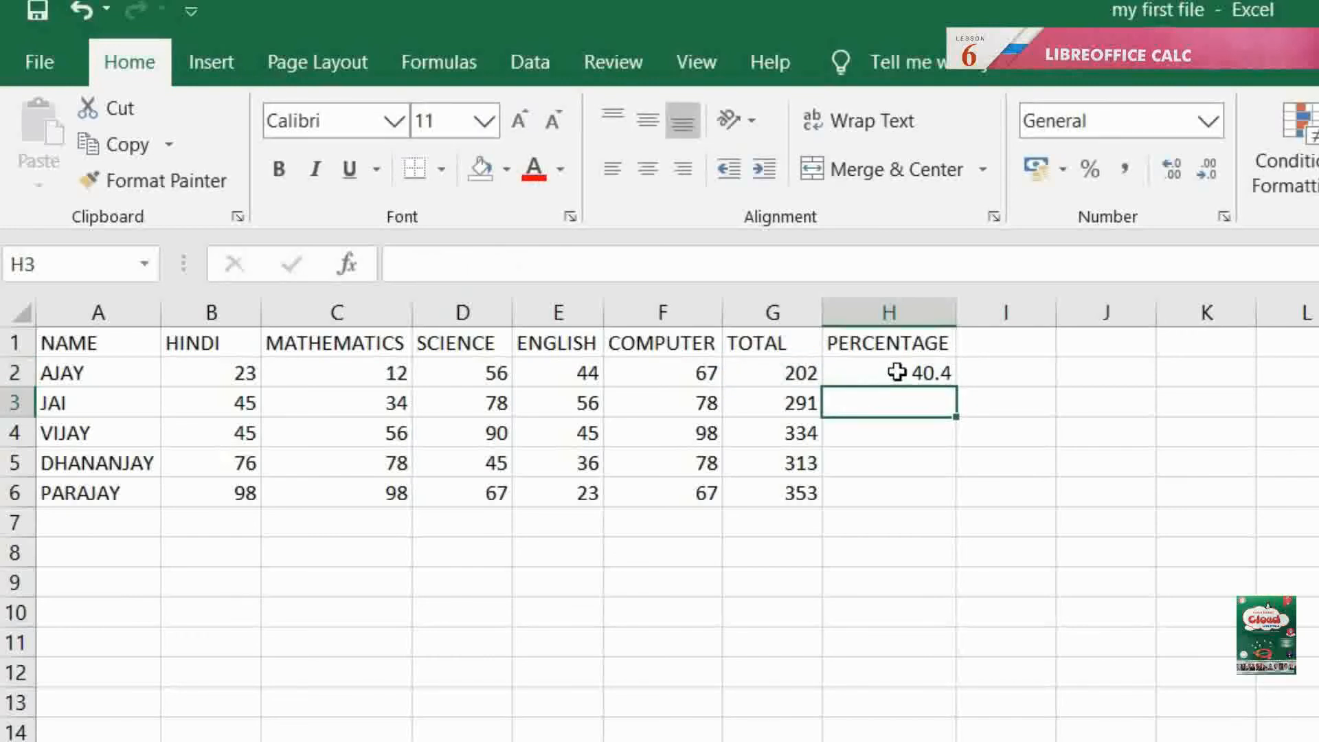
Step: Fill the percentage formula from H2 down through H6 and check the copied formulas
{"action": "left_click", "coordinate": [893, 371]}
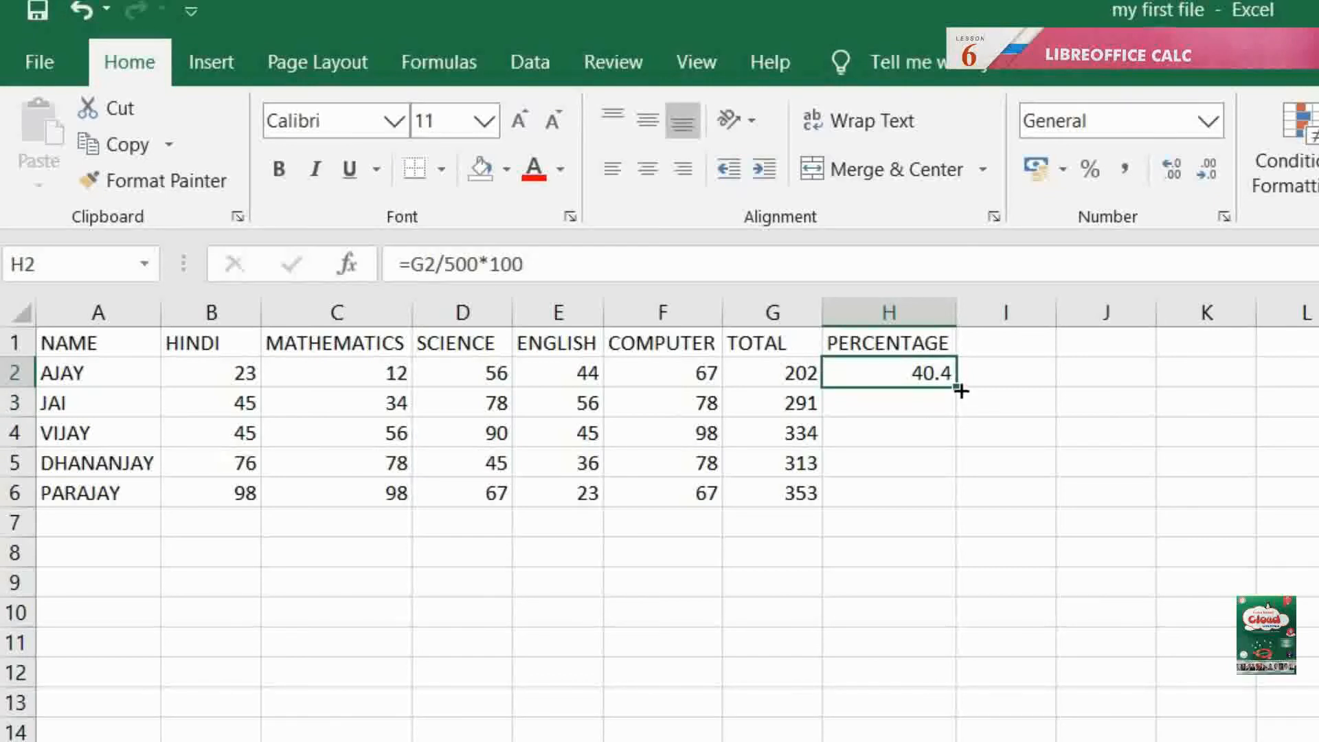
{"action": "left_click_drag", "start_coordinate": [960, 388], "coordinate": [955, 509]}
{"action": "left_click", "coordinate": [887, 554]}
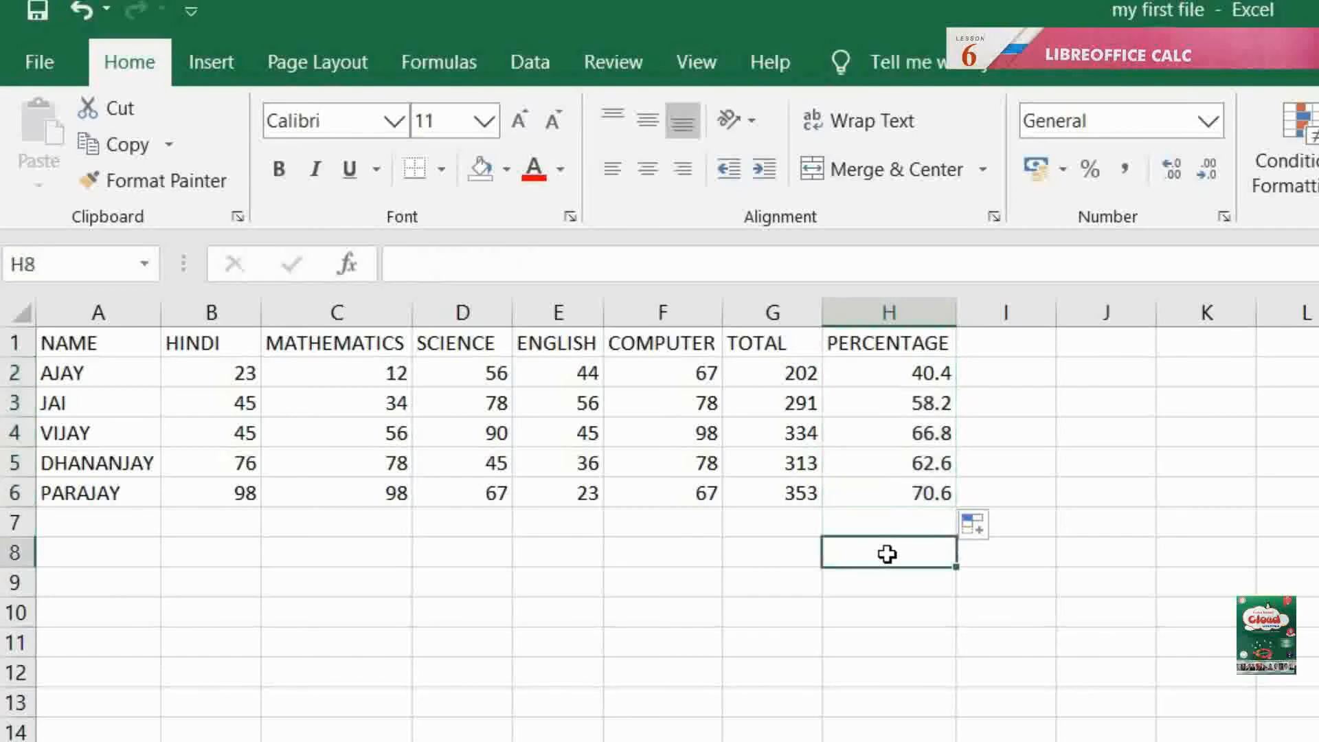
{"action": "left_click", "coordinate": [905, 499]}
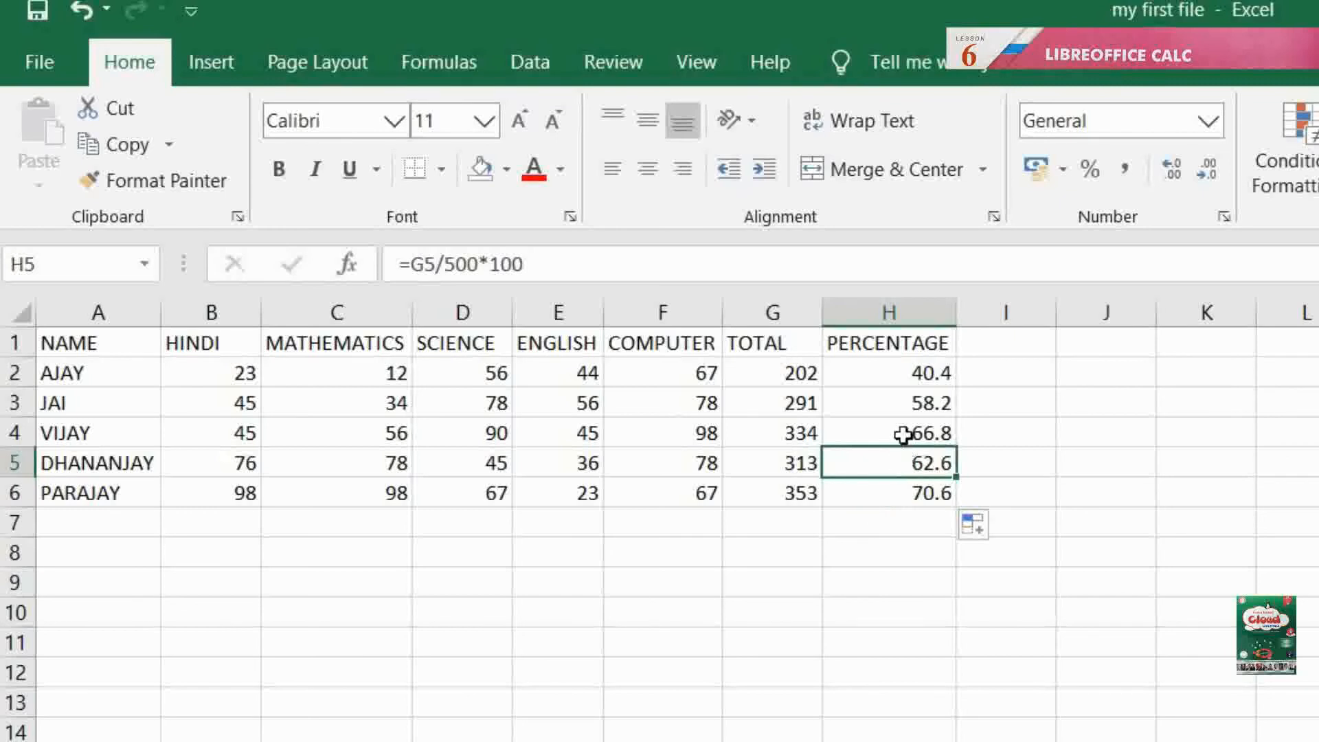
{"action": "left_click", "coordinate": [904, 435]}
{"action": "left_click", "coordinate": [904, 410]}
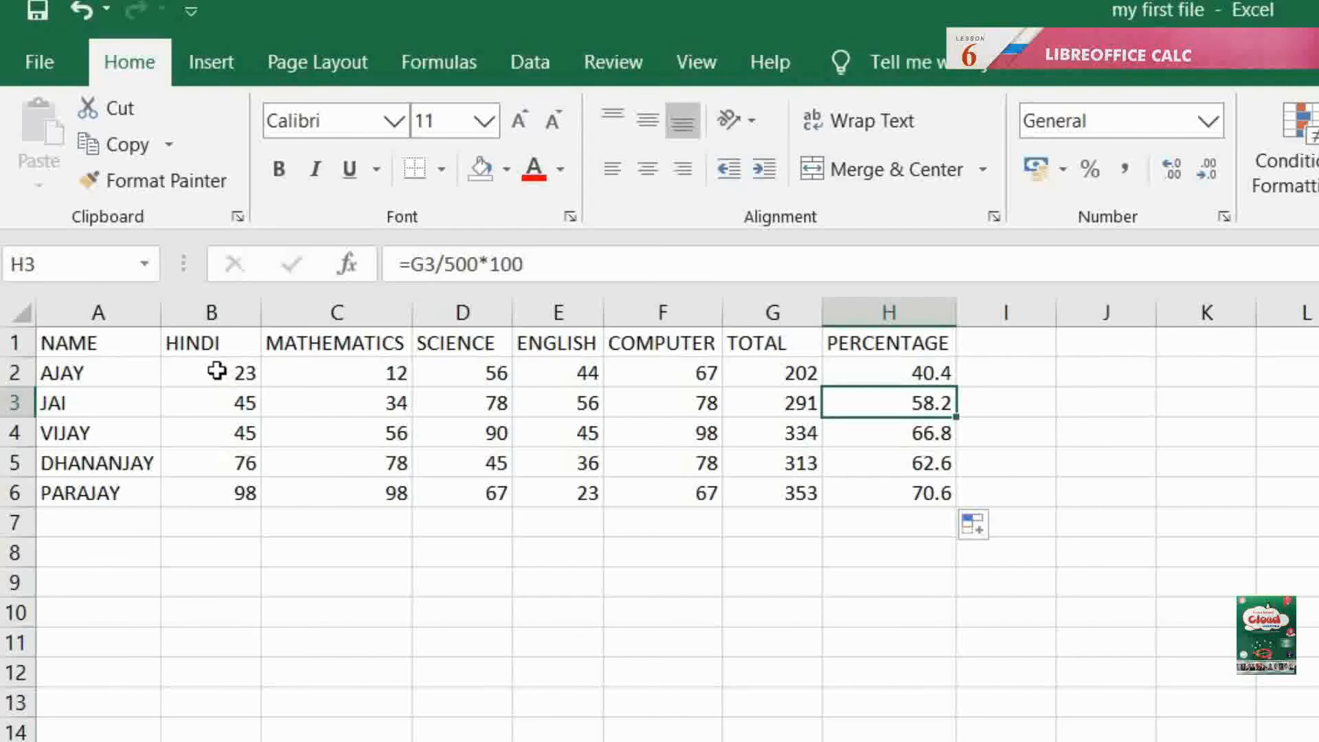
Step: Center-align the values in B2:H6 and the headings in A1:H1
{"action": "left_click_drag", "start_coordinate": [217, 371], "coordinate": [889, 492]}
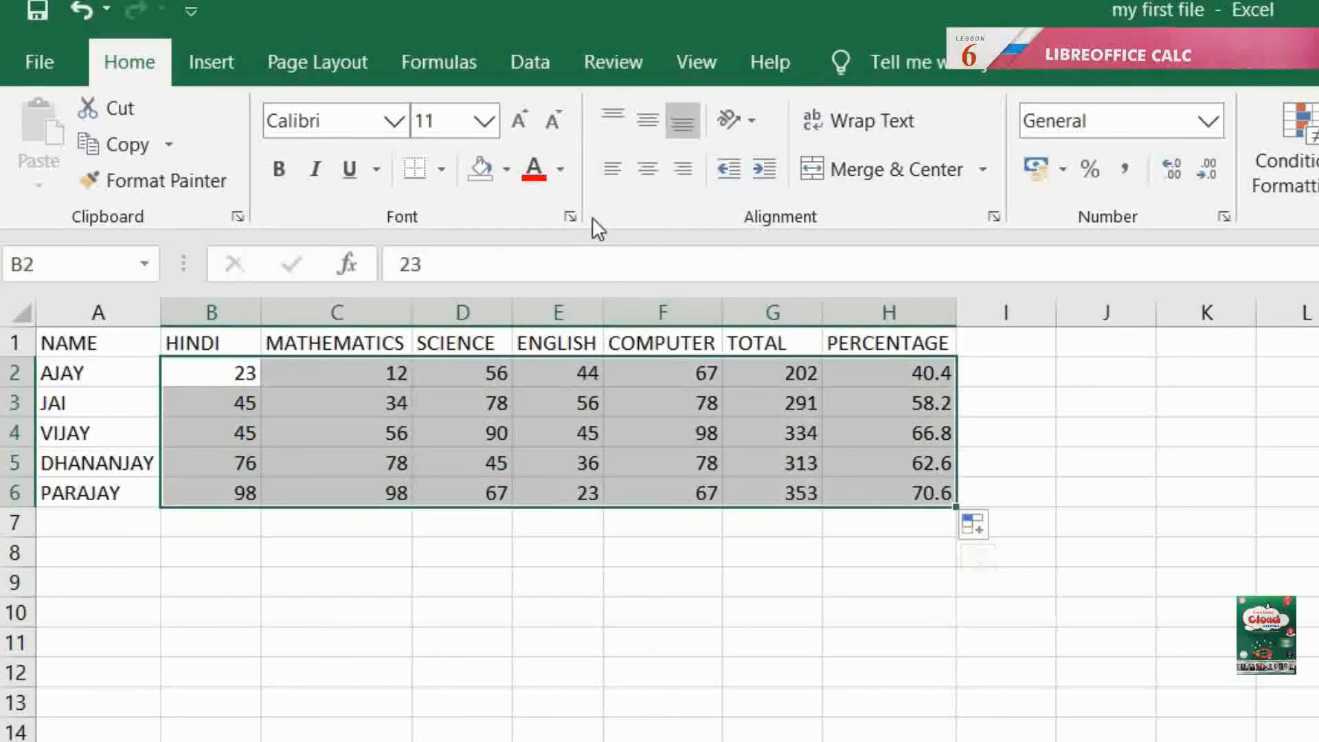
{"action": "left_click", "coordinate": [649, 169]}
{"action": "left_click", "coordinate": [570, 554]}
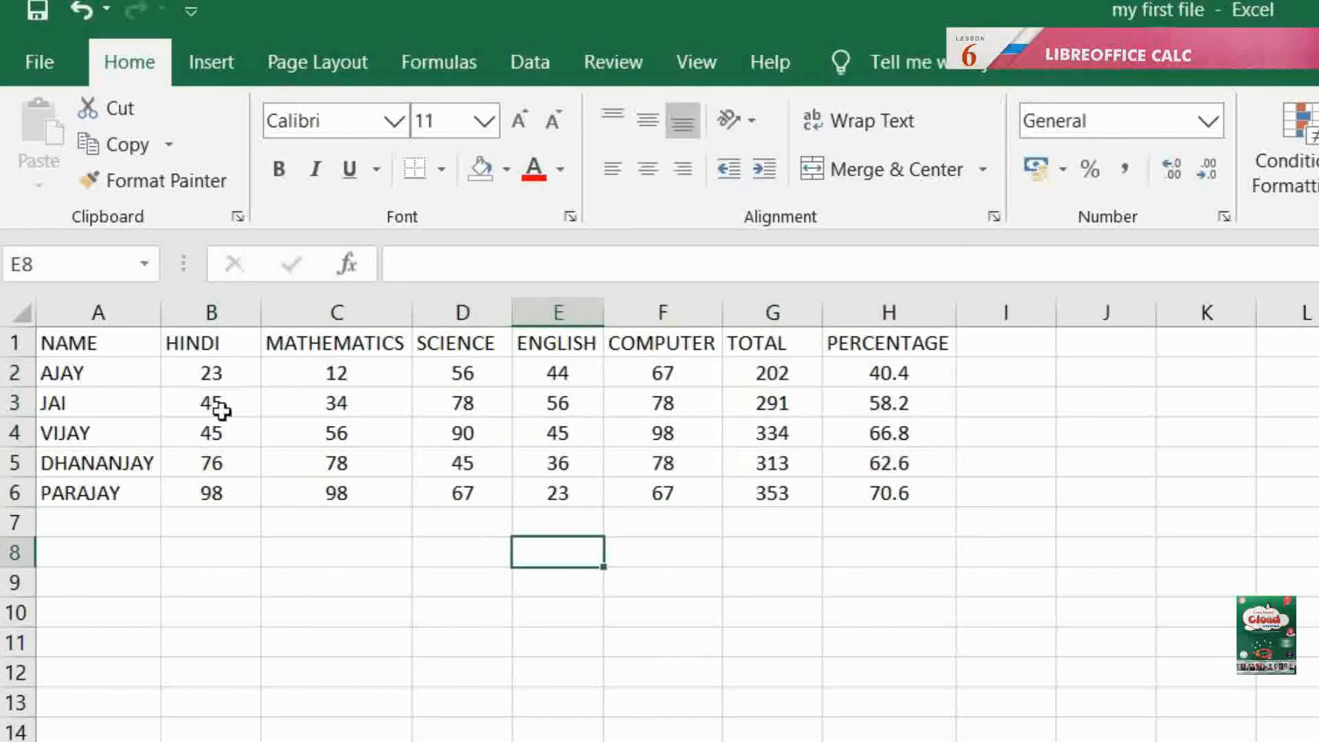
{"action": "left_click", "coordinate": [77, 342]}
{"action": "left_click_drag", "start_coordinate": [599, 372], "coordinate": [822, 311]}
{"action": "left_click", "coordinate": [648, 169]}
{"action": "left_click", "coordinate": [89, 374]}
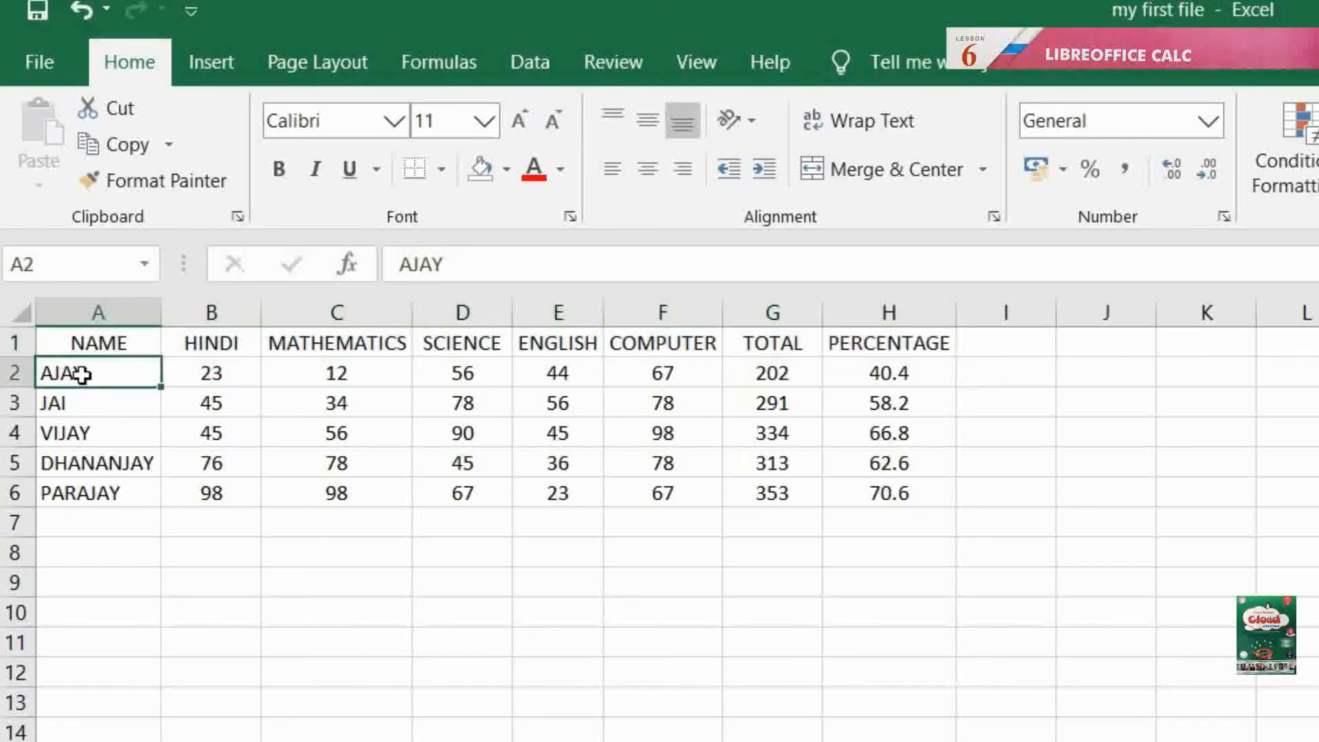
Step: Fill the heading row A1:H1 with light blue
{"action": "left_click_drag", "start_coordinate": [101, 344], "coordinate": [898, 343]}
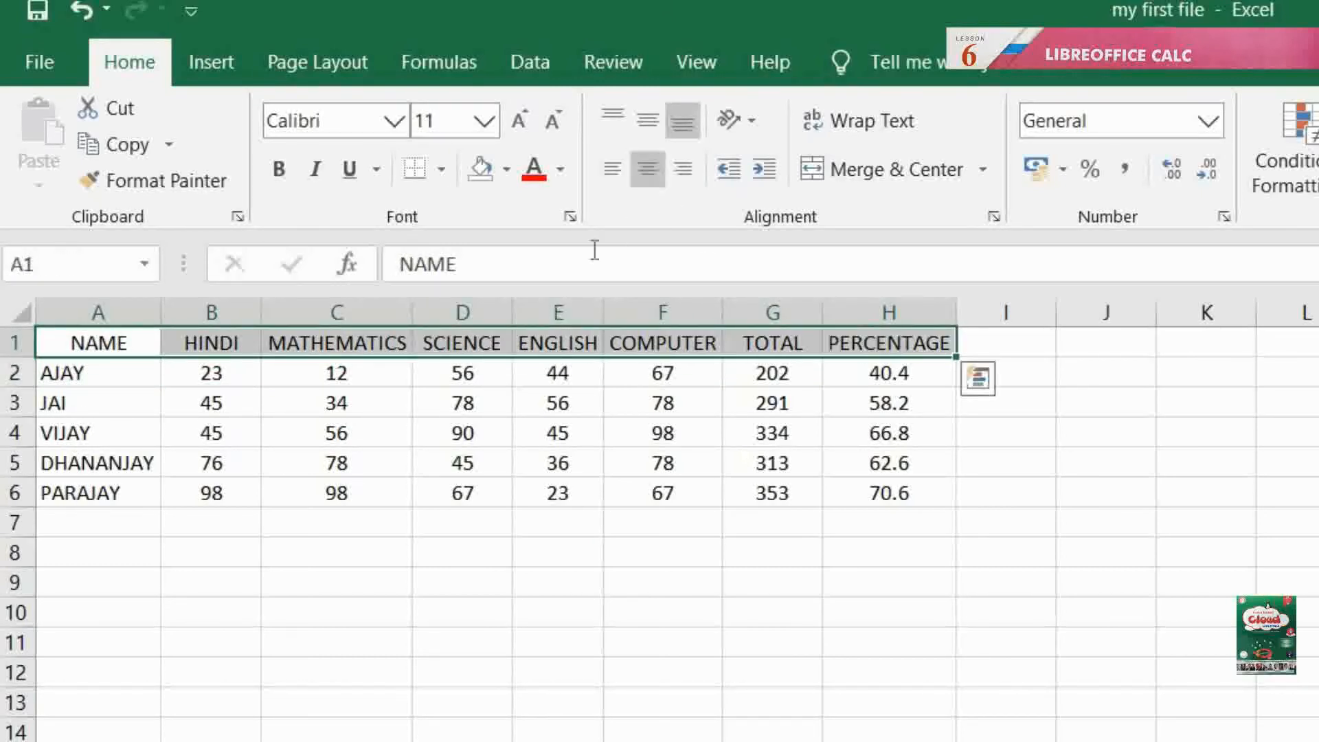
{"action": "left_click", "coordinate": [509, 168]}
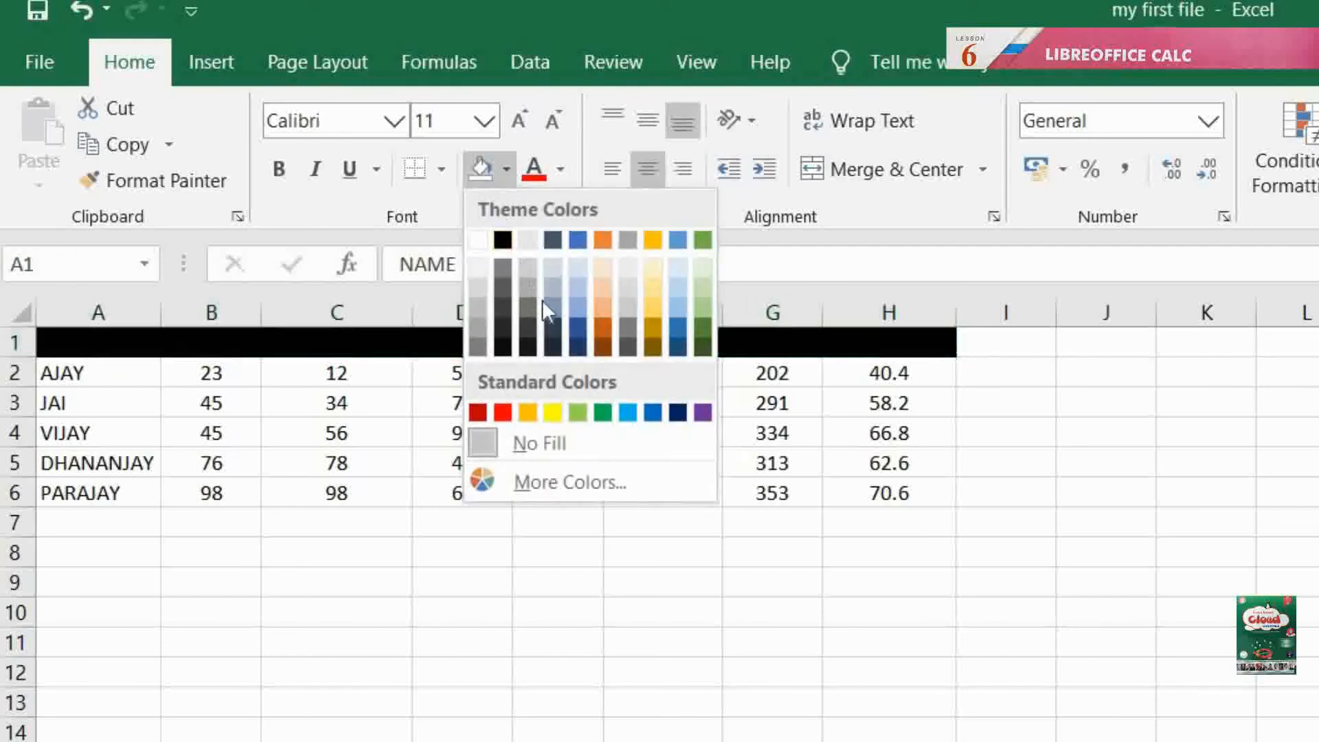
{"action": "left_click", "coordinate": [579, 290]}
{"action": "left_click", "coordinate": [323, 515]}
Step: Shade the student names in A2:A6 with a light orange fill
{"action": "left_click_drag", "start_coordinate": [55, 374], "coordinate": [103, 496]}
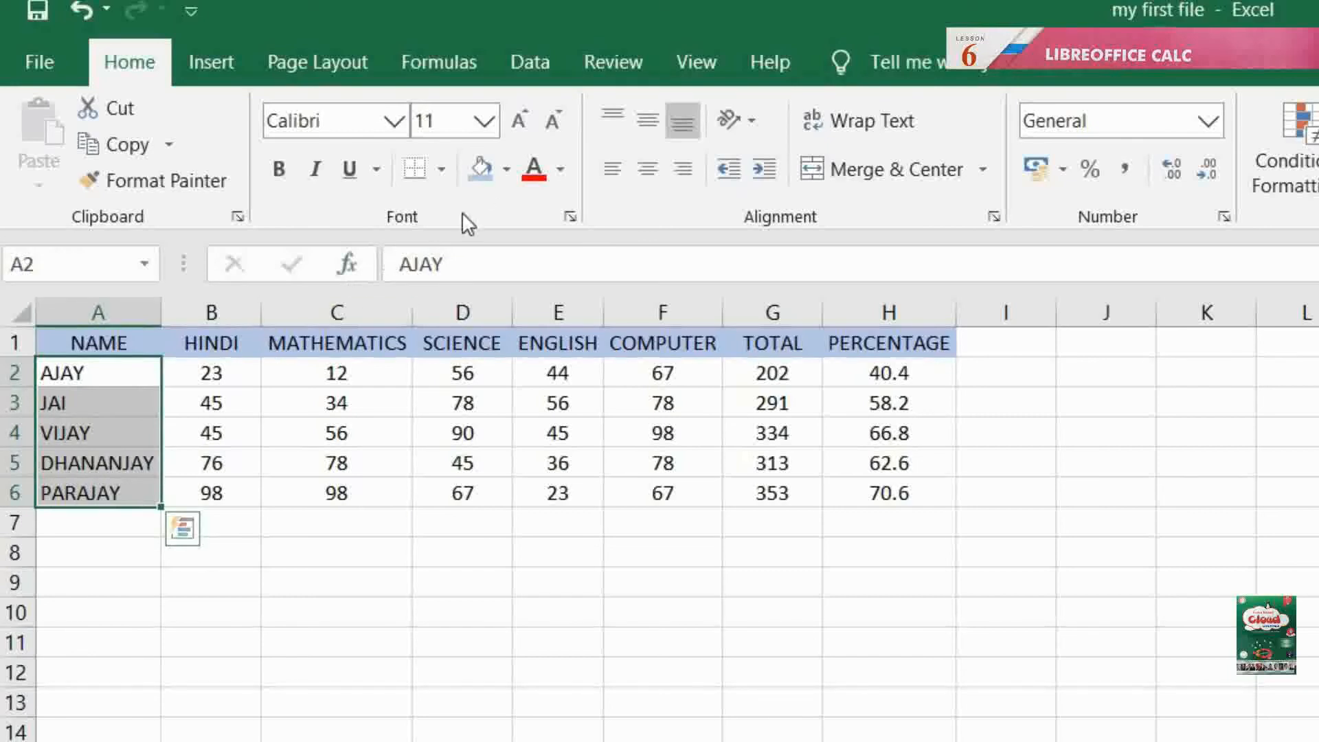
{"action": "left_click", "coordinate": [505, 166]}
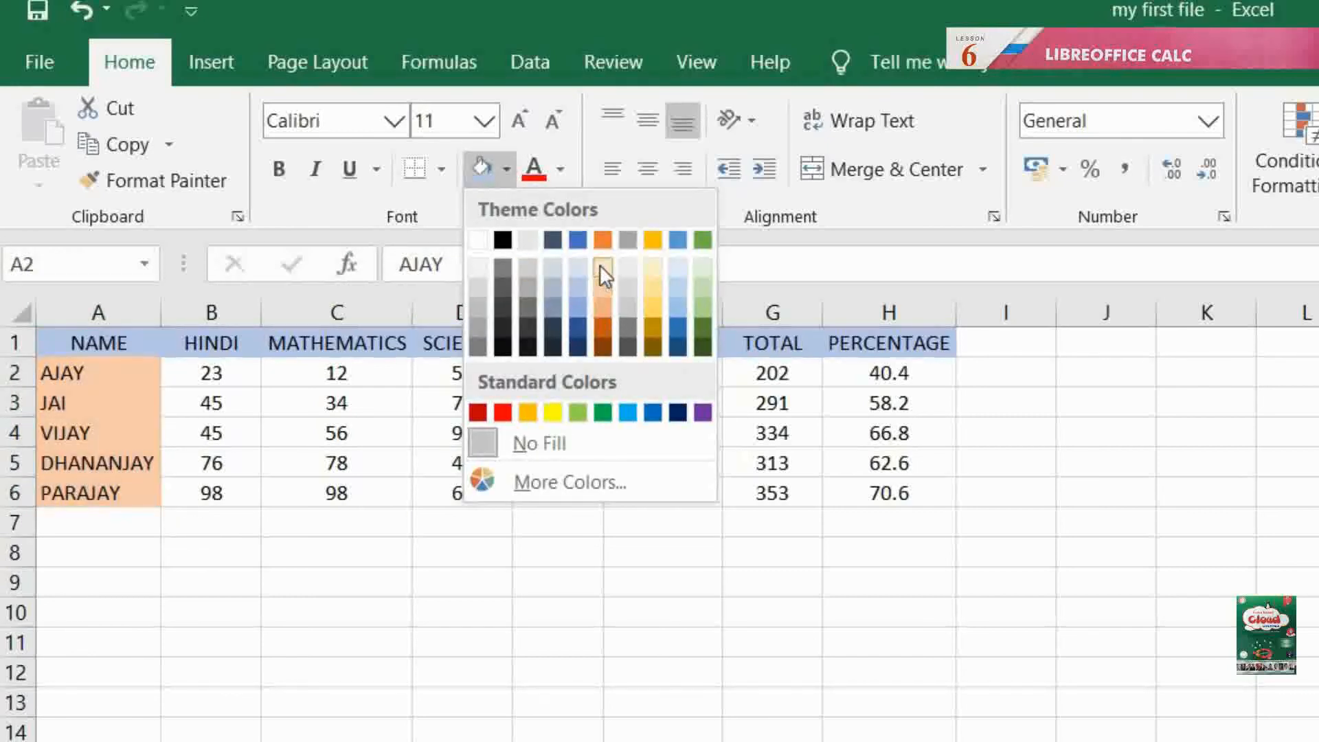
{"action": "left_click", "coordinate": [599, 268]}
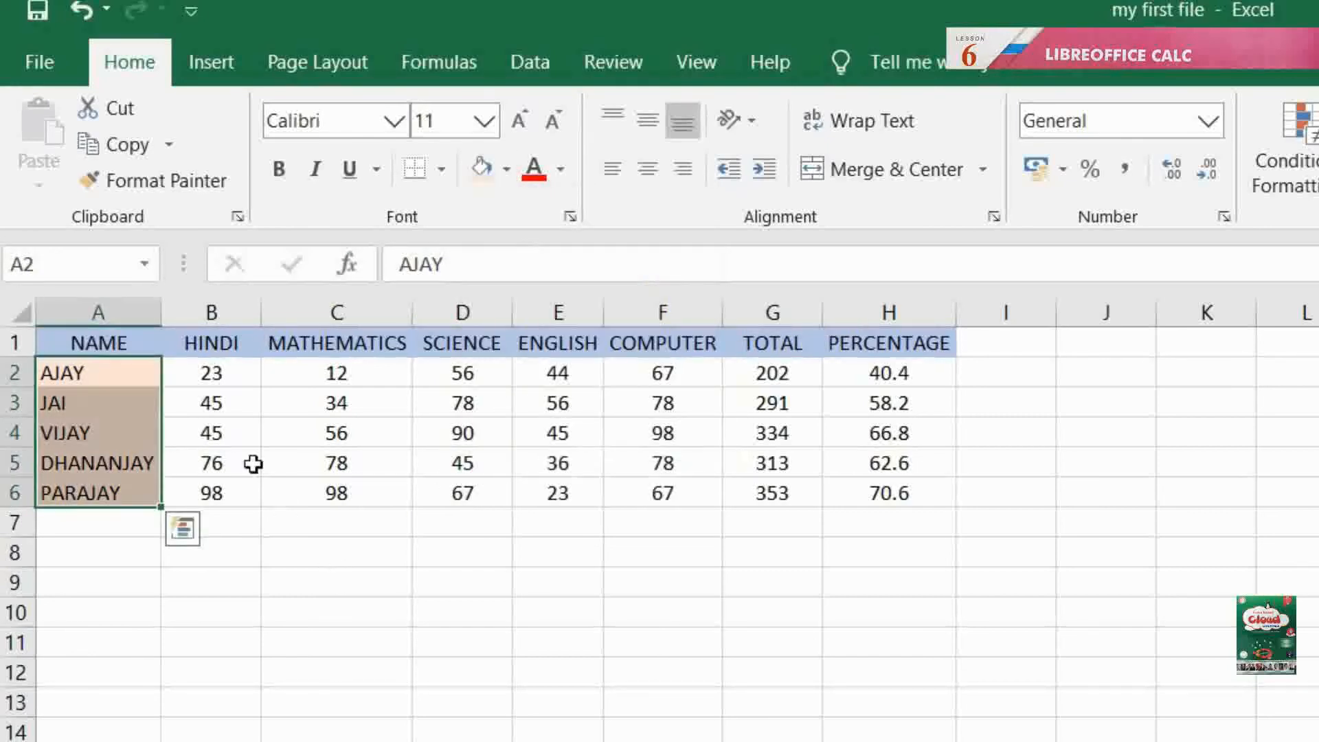
{"action": "left_click", "coordinate": [296, 580]}
Step: Shade the subject marks in B2:F6 with a light green fill
{"action": "left_click_drag", "start_coordinate": [197, 371], "coordinate": [698, 502]}
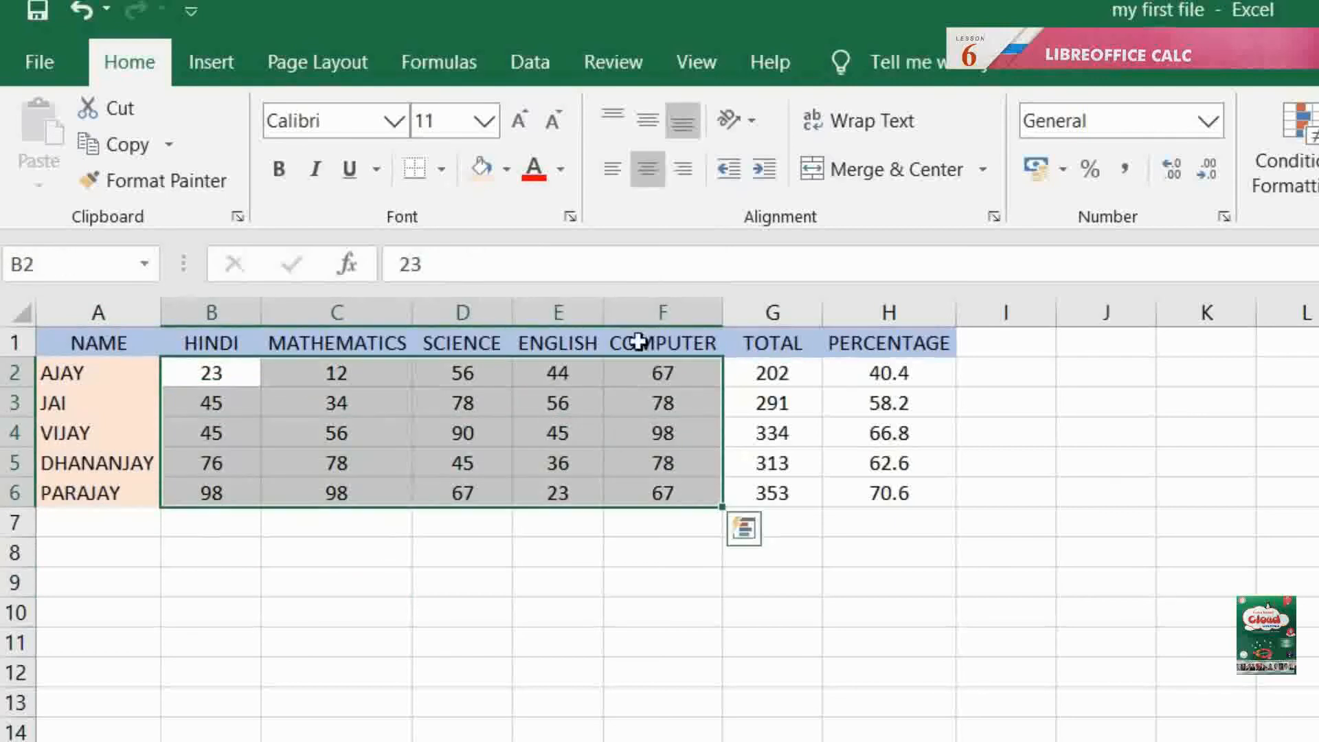
{"action": "left_click", "coordinate": [507, 169]}
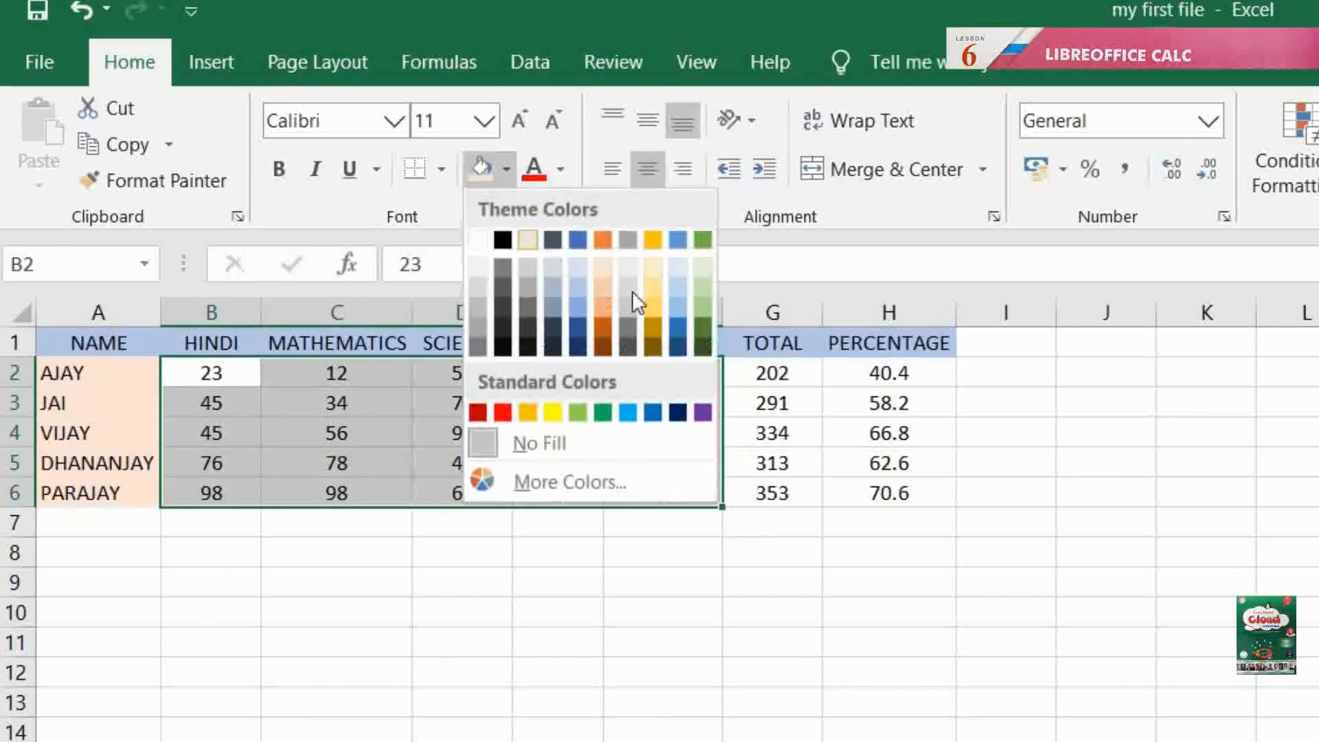
{"action": "left_click", "coordinate": [698, 281]}
{"action": "left_click", "coordinate": [663, 612]}
Step: Give the totals in G2:G6 a green fill one shade darker than the subject marks
{"action": "left_click_drag", "start_coordinate": [753, 366], "coordinate": [789, 494]}
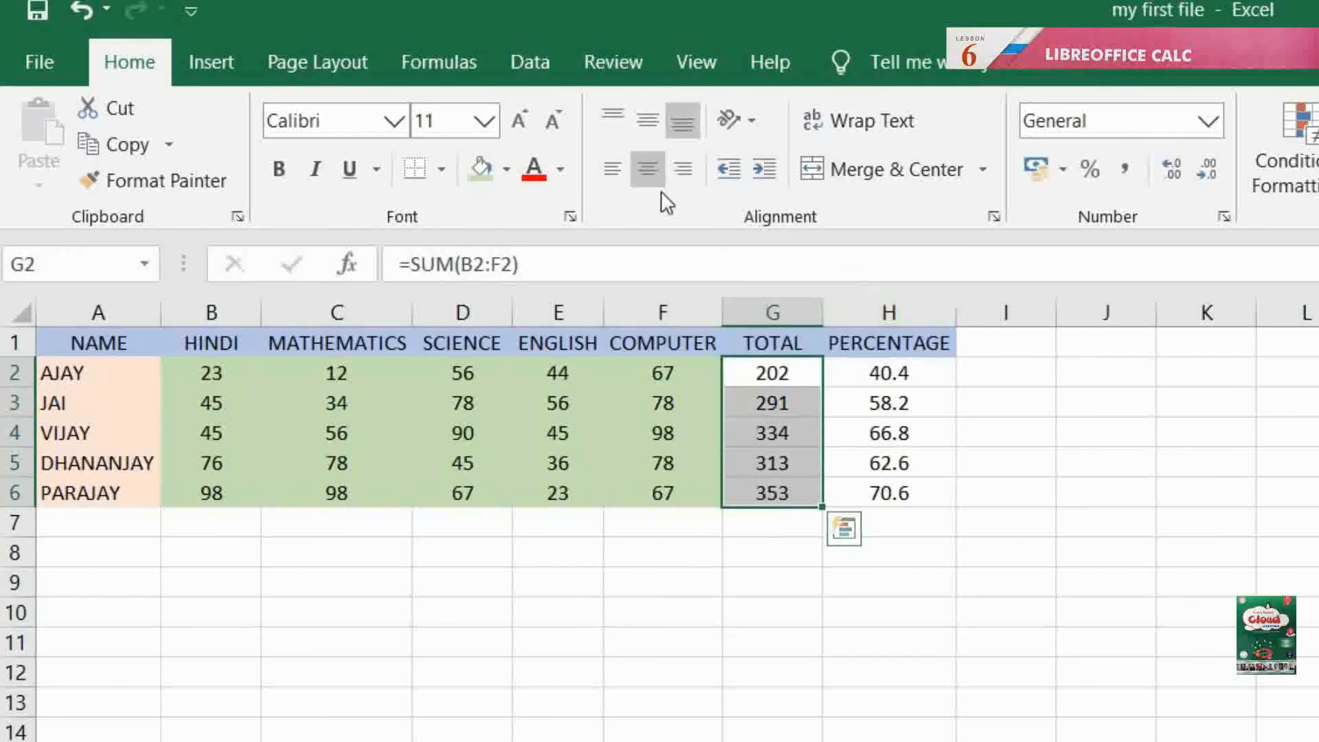
{"action": "left_click", "coordinate": [507, 167]}
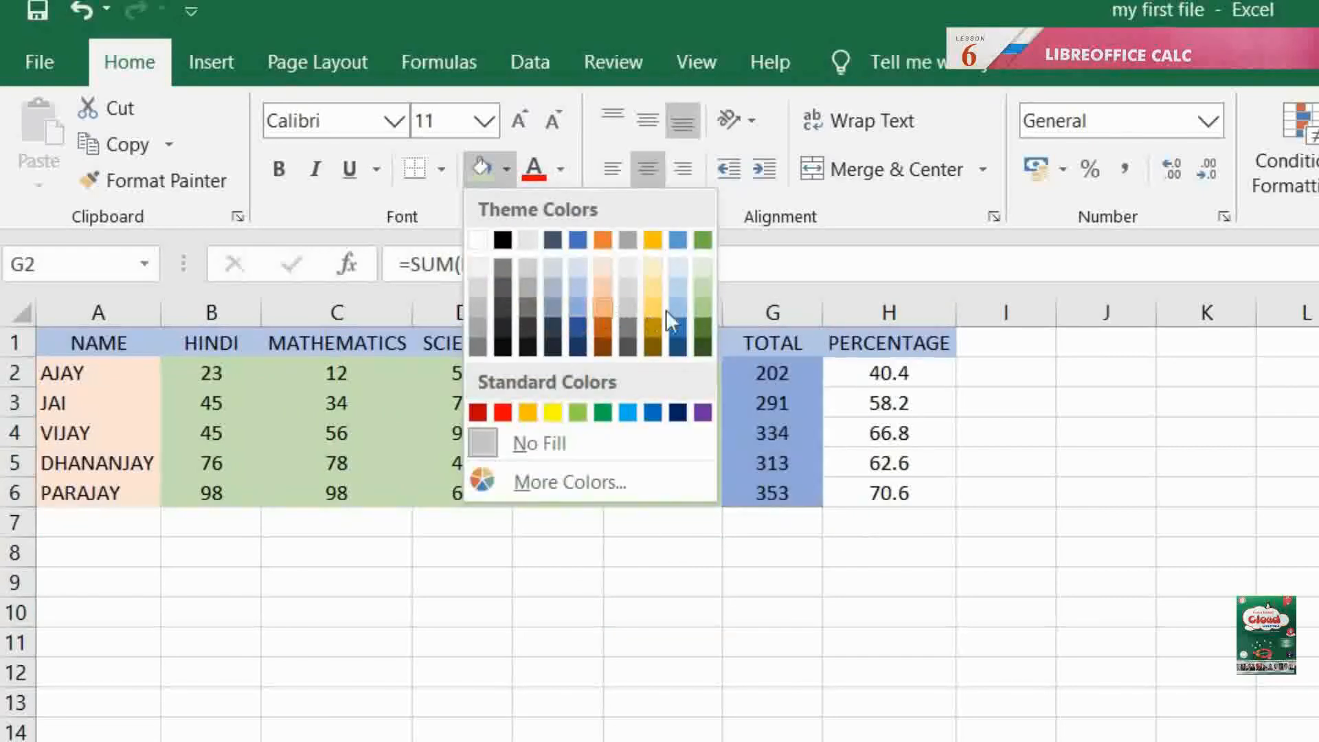
{"action": "left_click", "coordinate": [703, 304]}
{"action": "left_click", "coordinate": [809, 456]}
Step: Give the percentages in H2:H6 a dark green fill and a yellow font
{"action": "left_click_drag", "start_coordinate": [851, 372], "coordinate": [873, 489]}
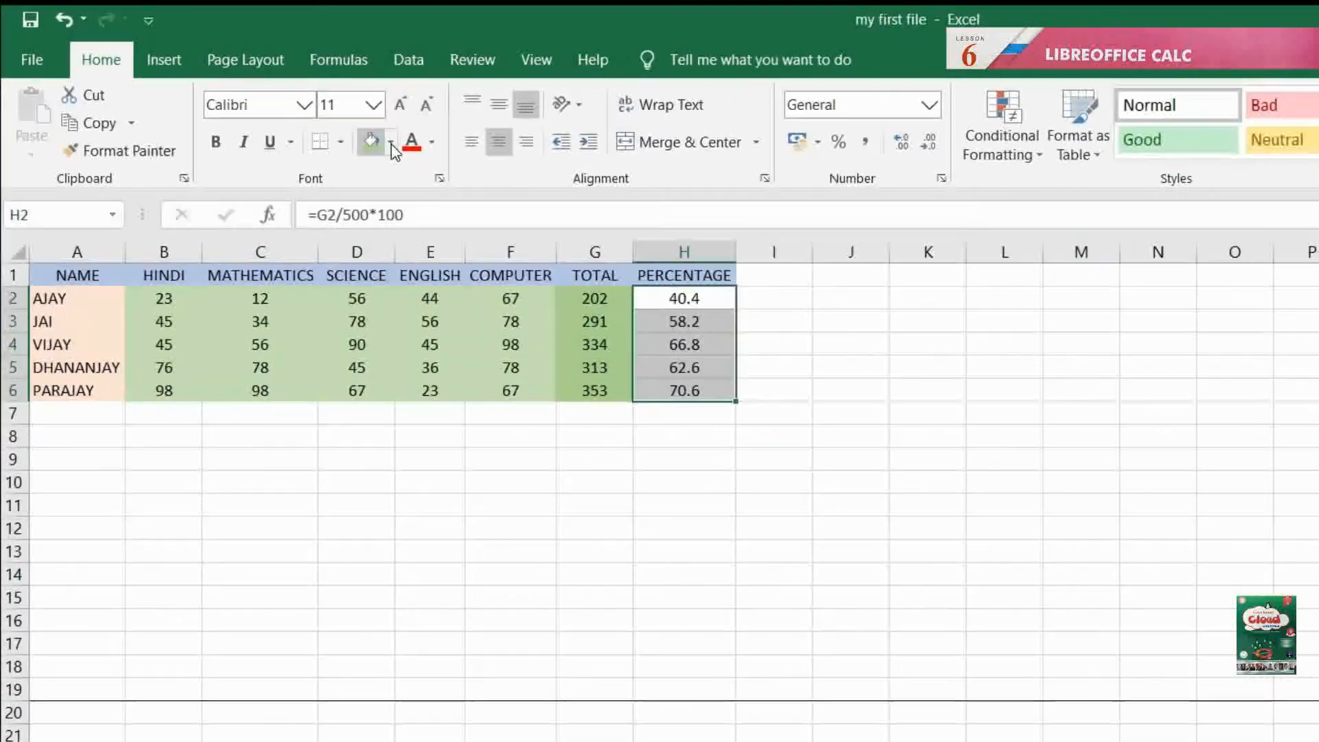
{"action": "left_click", "coordinate": [394, 145]}
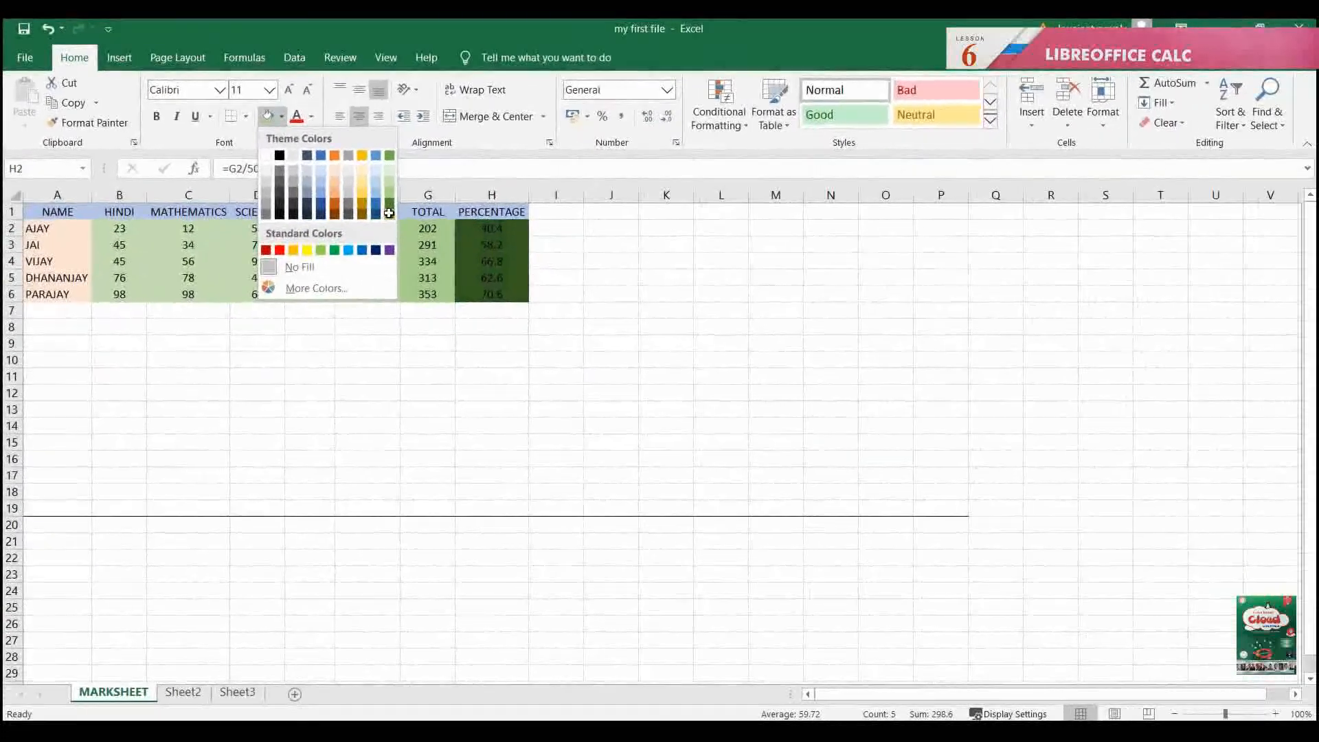
{"action": "left_click", "coordinate": [389, 213]}
{"action": "left_click", "coordinate": [313, 118]}
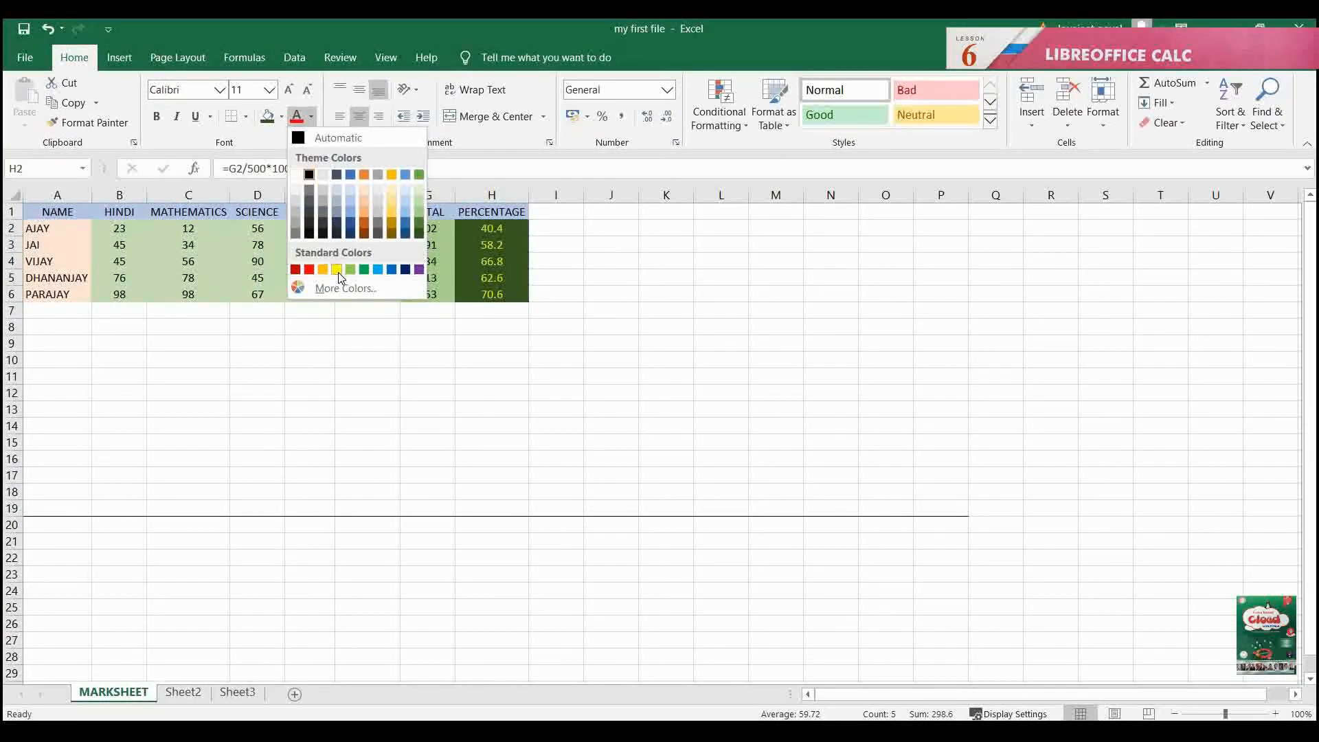
{"action": "left_click", "coordinate": [337, 269]}
{"action": "left_click", "coordinate": [463, 397]}
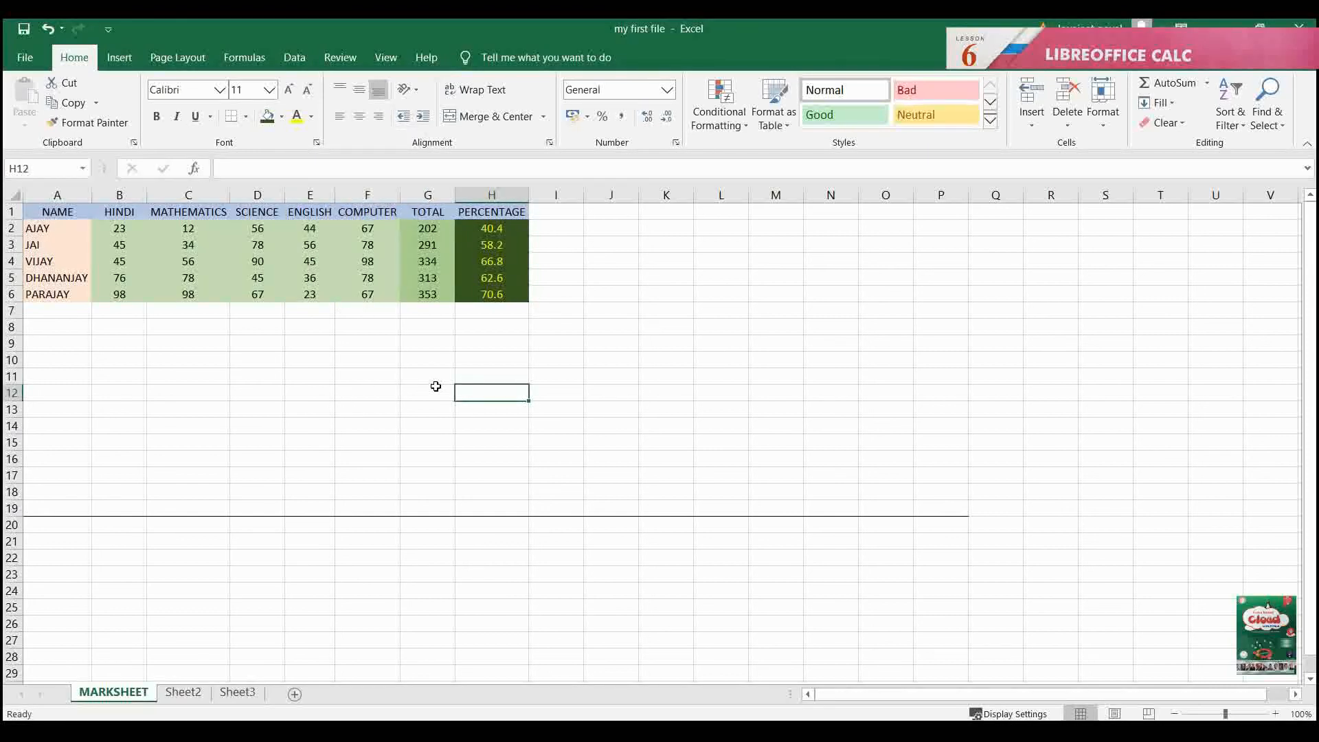
Step: Examine the coloured marksheet at several magnifications, including 235%, 160% and 205%
{"action": "scroll", "coordinate": [435, 386], "scroll_direction": "up", "scroll_amount": 9}
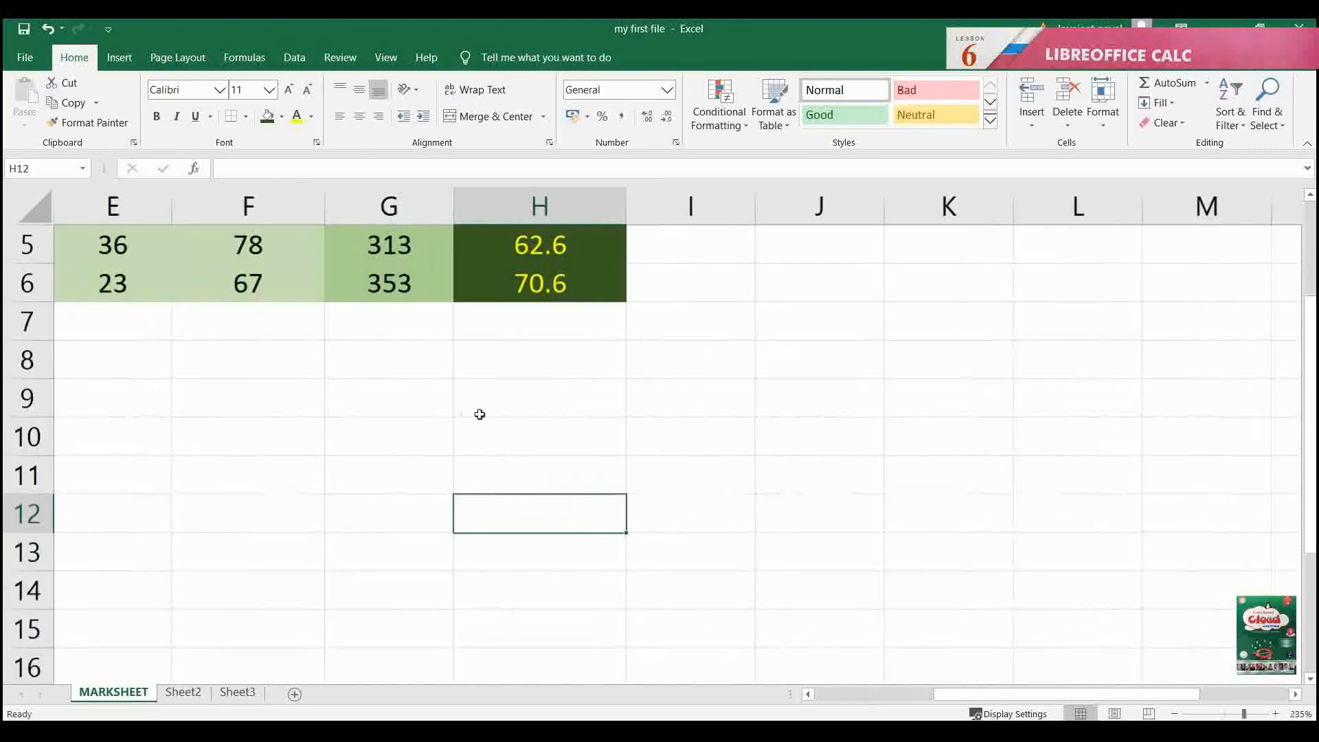
{"action": "left_click_drag", "start_coordinate": [1007, 696], "coordinate": [851, 691]}
{"action": "scroll", "coordinate": [838, 532], "scroll_direction": "down", "scroll_amount": 5}
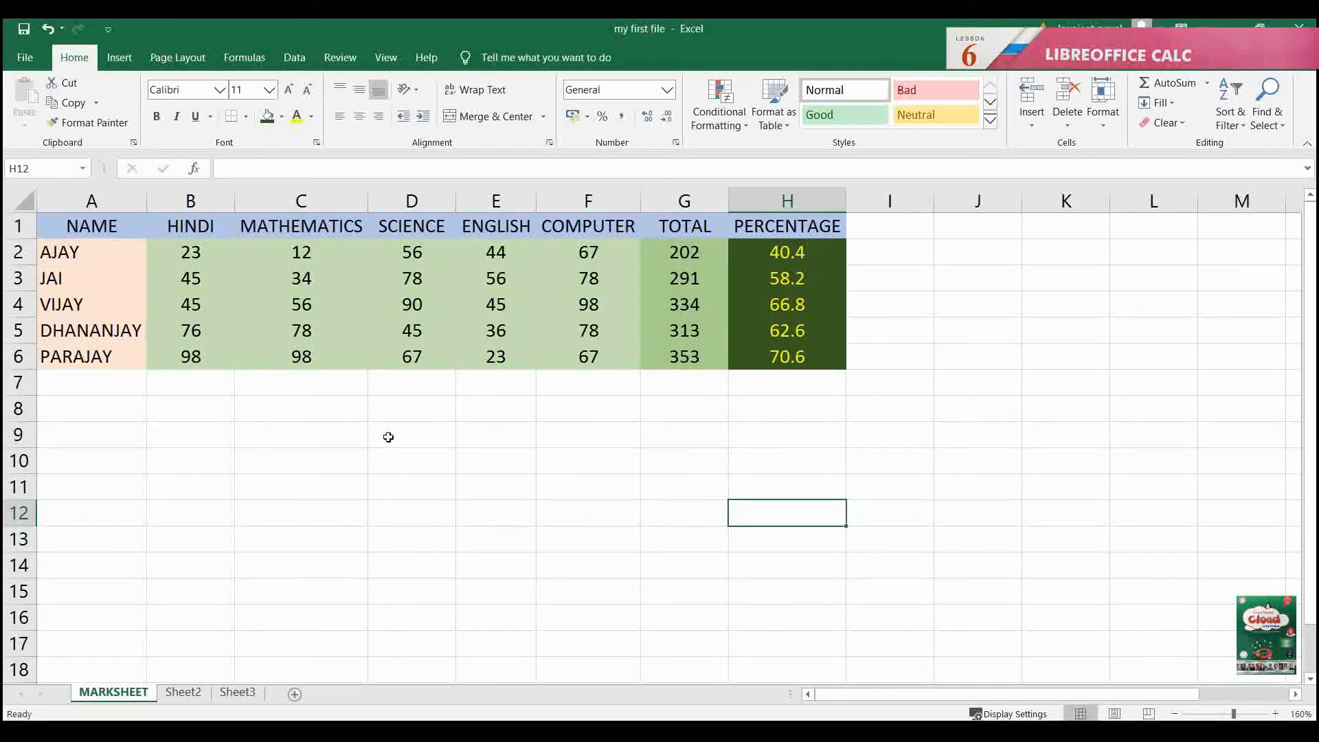
{"action": "scroll", "coordinate": [437, 425], "scroll_direction": "up", "scroll_amount": 4}
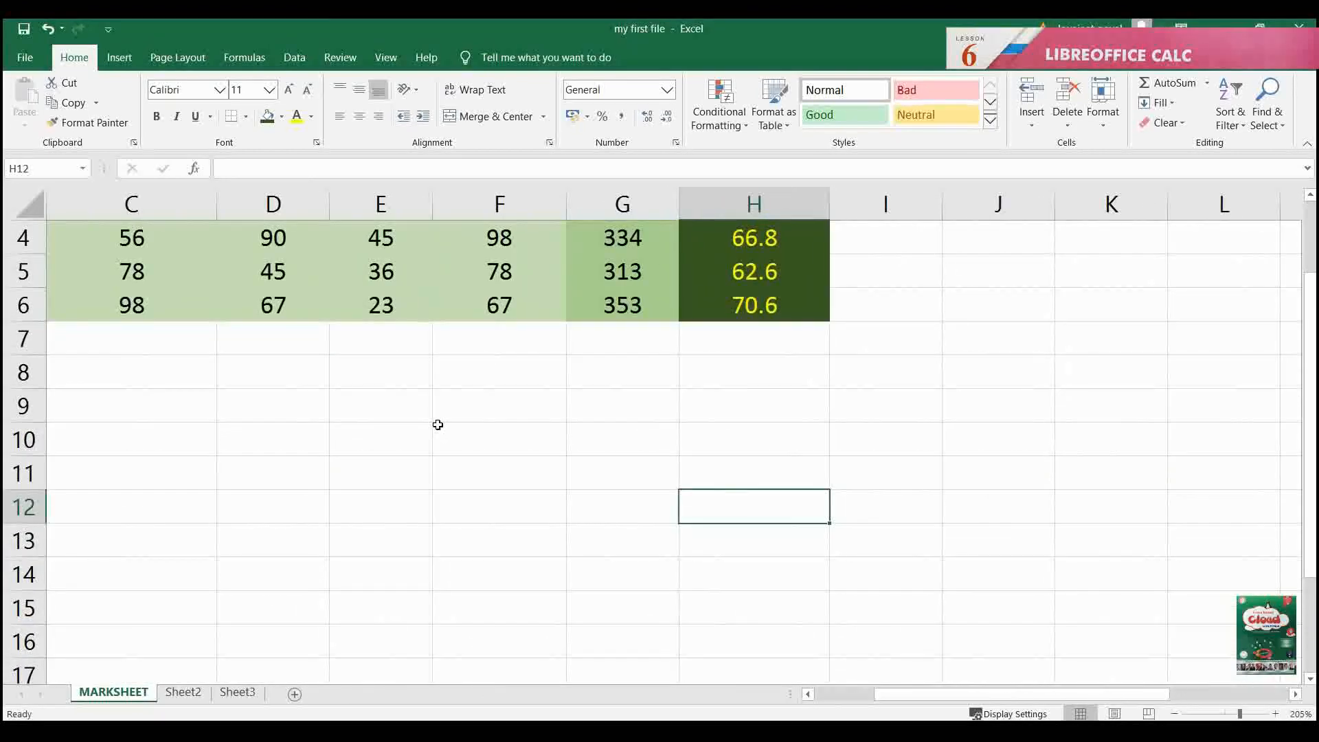
{"action": "scroll", "coordinate": [437, 424], "scroll_direction": "up", "scroll_amount": 1}
{"action": "left_click_drag", "start_coordinate": [898, 695], "coordinate": [817, 695]}
{"action": "scroll", "coordinate": [758, 564], "scroll_direction": "down", "scroll_amount": 7}
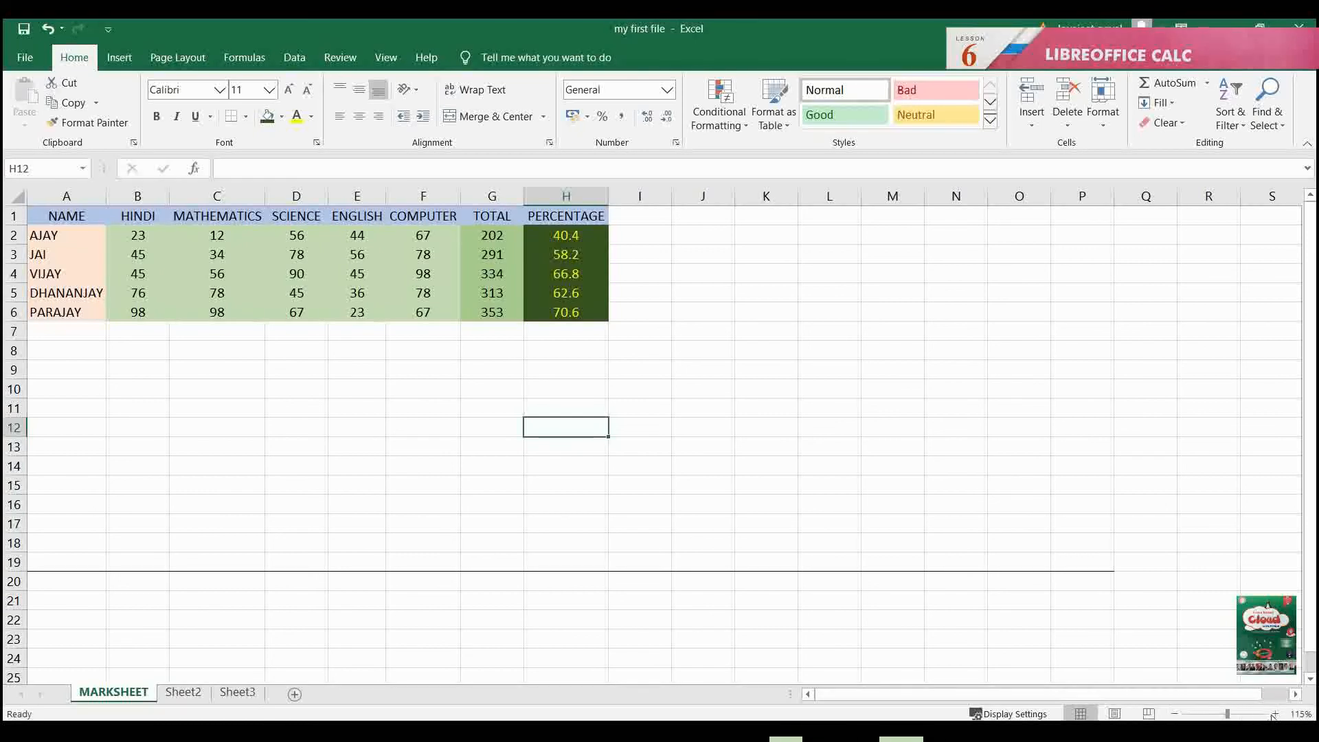
Step: Enlarge the sheet view to 140% and return it to 100%
{"action": "left_click", "coordinate": [1275, 715]}
{"action": "left_click", "coordinate": [1275, 715]}
{"action": "left_click", "coordinate": [1275, 715]}
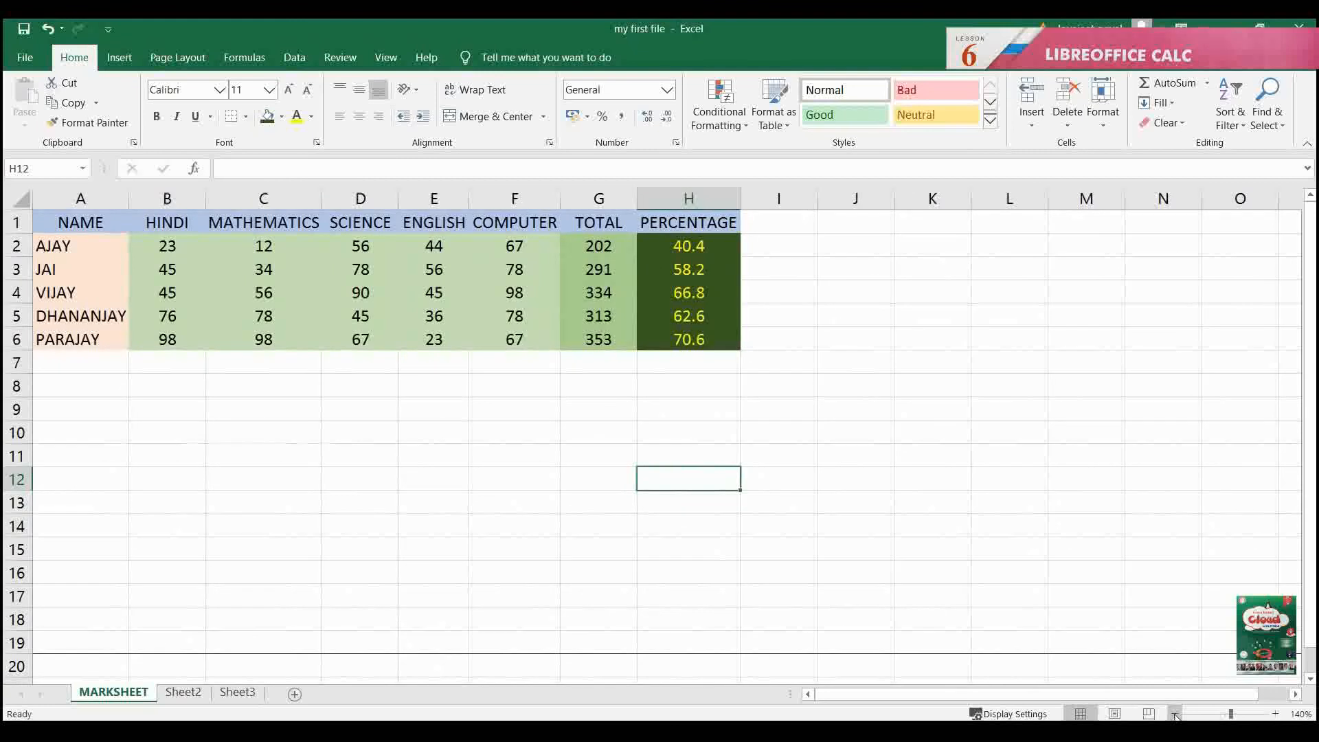
{"action": "left_click", "coordinate": [1176, 715]}
{"action": "left_click", "coordinate": [1176, 715]}
{"action": "left_click", "coordinate": [1176, 715]}
{"action": "left_click", "coordinate": [1176, 715]}
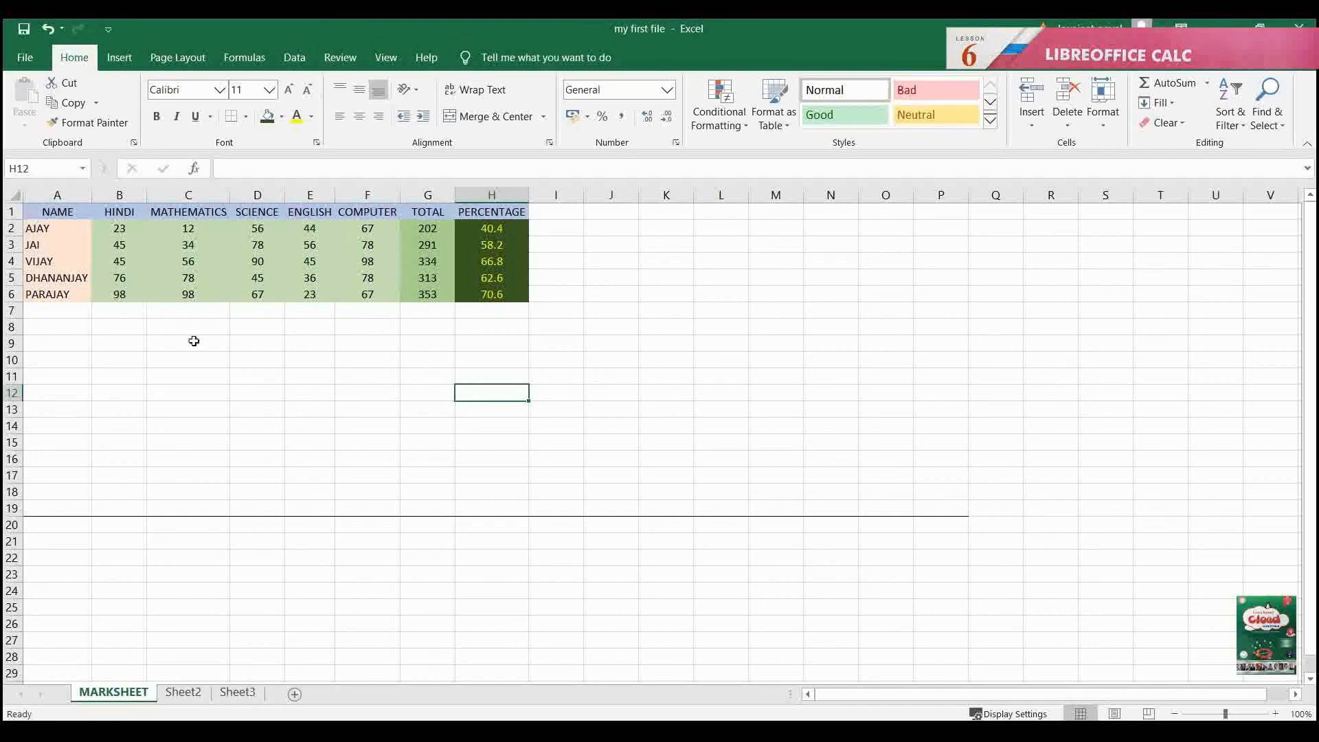
Step: Enter 23, 34, 45, 32 and 32 in cells I11:I15, and select them to check their average, count and sum
{"action": "left_click_drag", "start_coordinate": [110, 297], "coordinate": [371, 295]}
{"action": "left_click", "coordinate": [545, 378]}
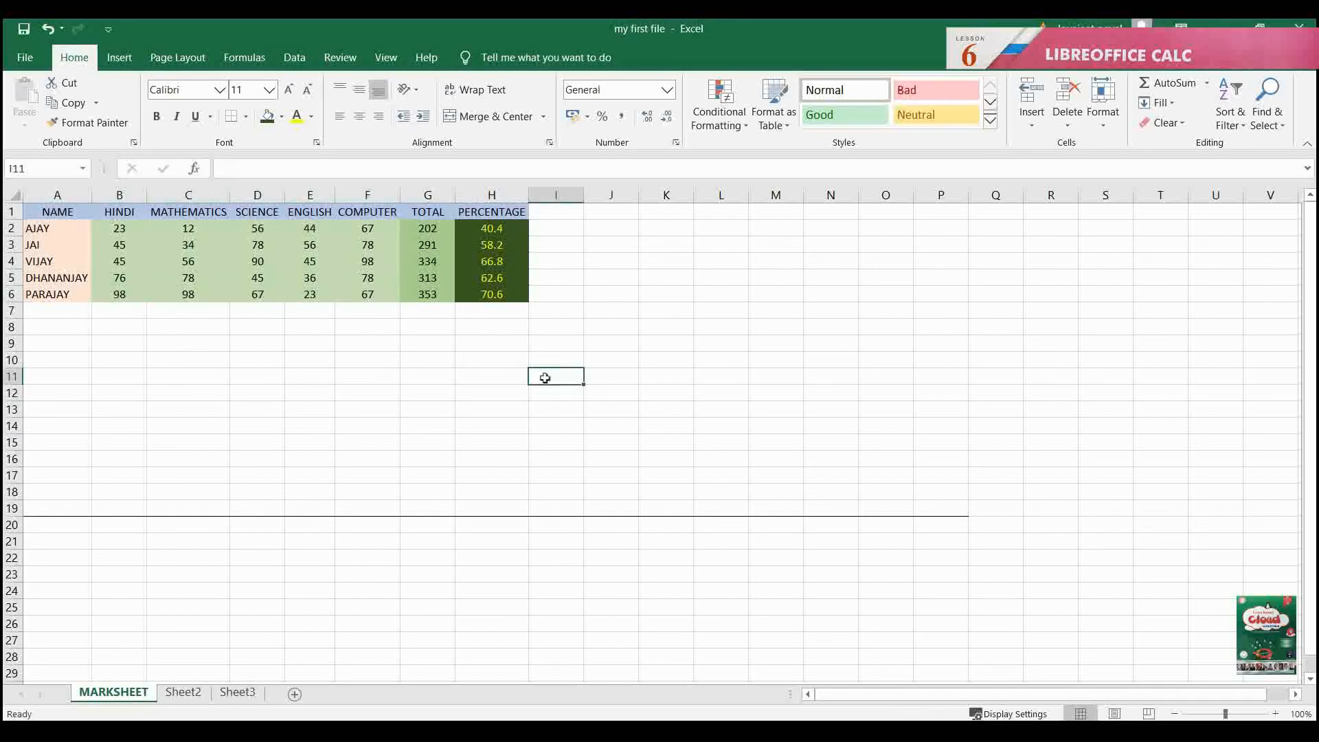
{"action": "type", "text": "23"}
{"action": "left_click", "coordinate": [546, 407]}
{"action": "type", "text": "45"}
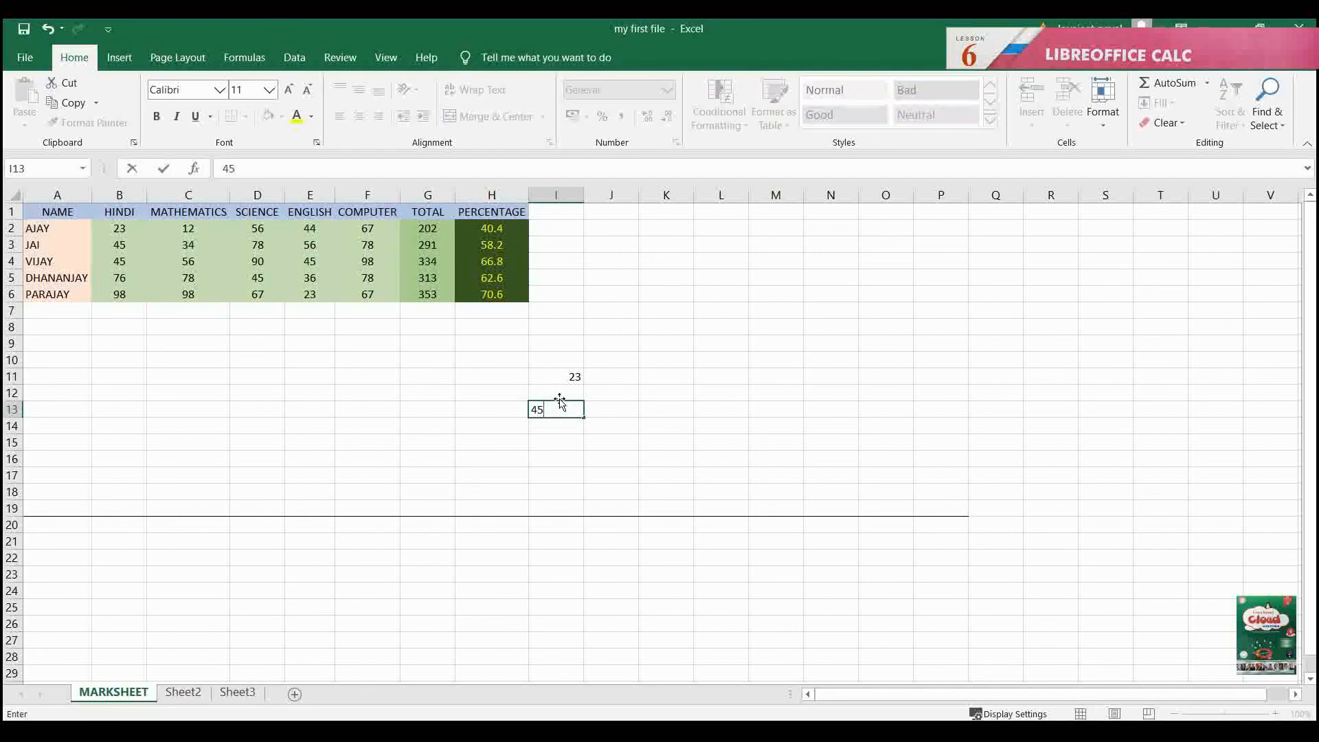
{"action": "left_click", "coordinate": [557, 389]}
{"action": "type", "text": "34"}
{"action": "left_click", "coordinate": [568, 426]}
{"action": "type", "text": "32"}
{"action": "left_click", "coordinate": [558, 442]}
{"action": "type", "text": "32"}
{"action": "left_click", "coordinate": [559, 474]}
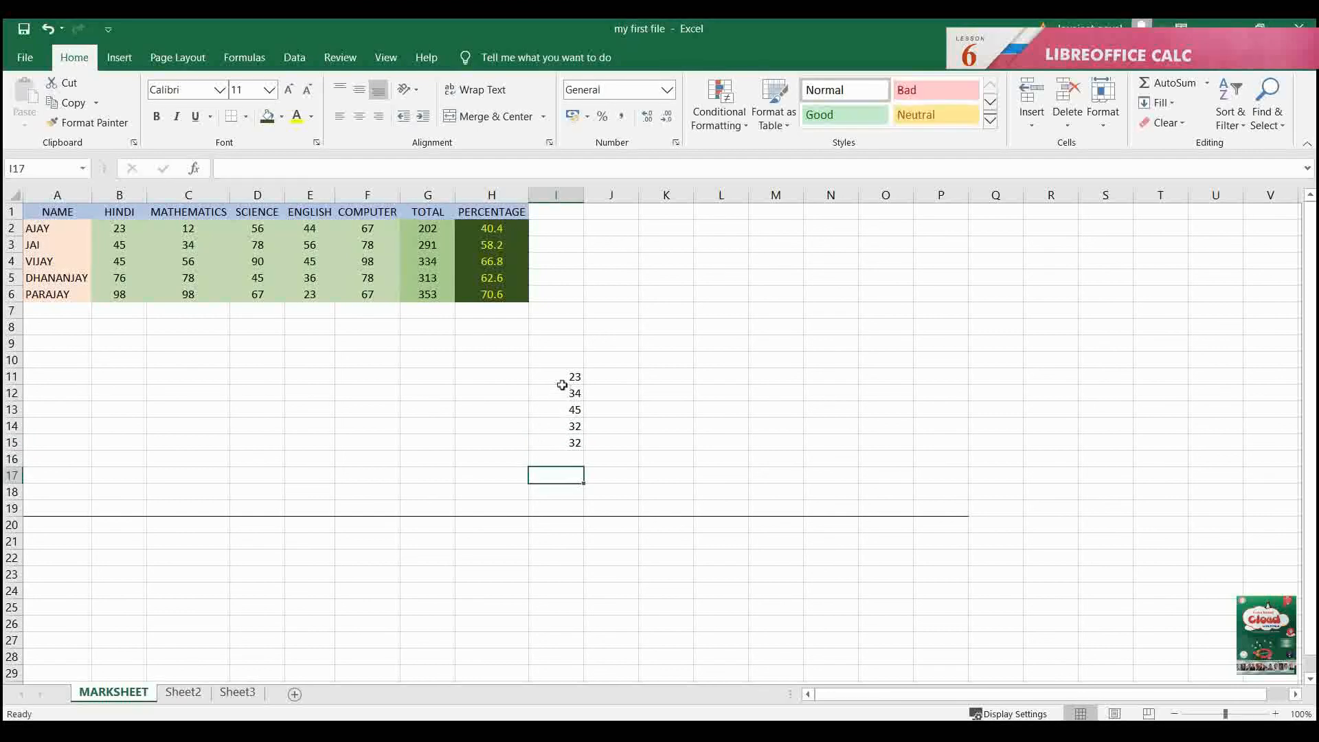
{"action": "left_click_drag", "start_coordinate": [562, 376], "coordinate": [562, 443]}
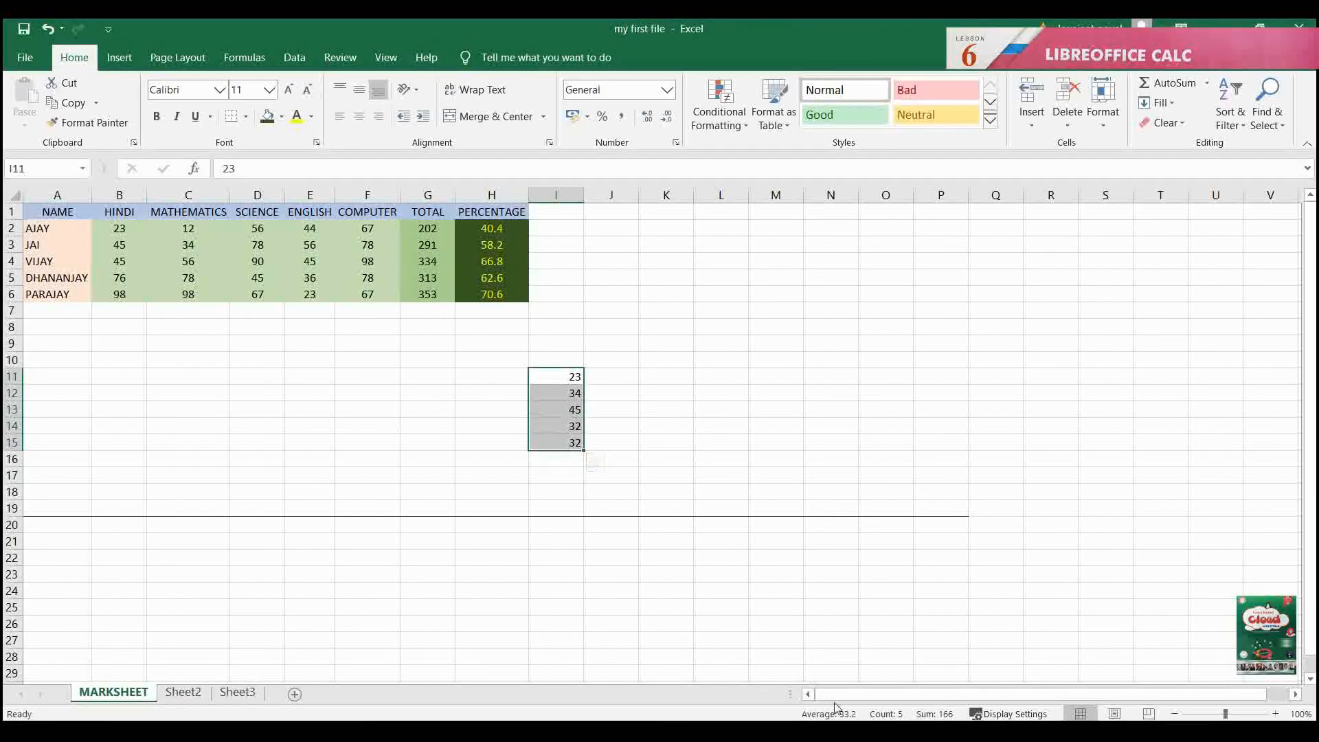